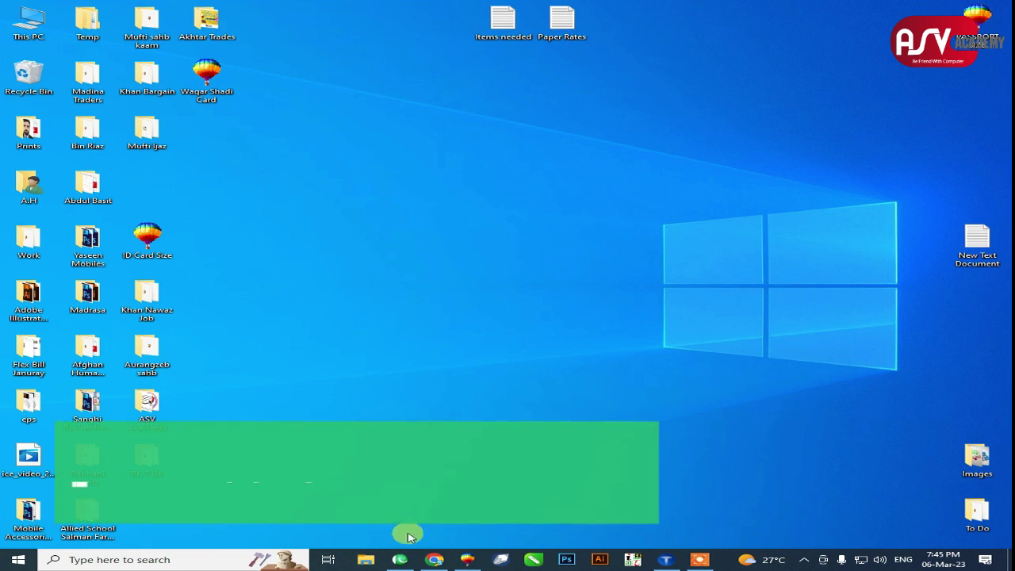
Switch to Urdu InPage and create a new A4 portrait document with the default margins and right-to-left direction
{"action": "left_click", "coordinate": [400, 559]}
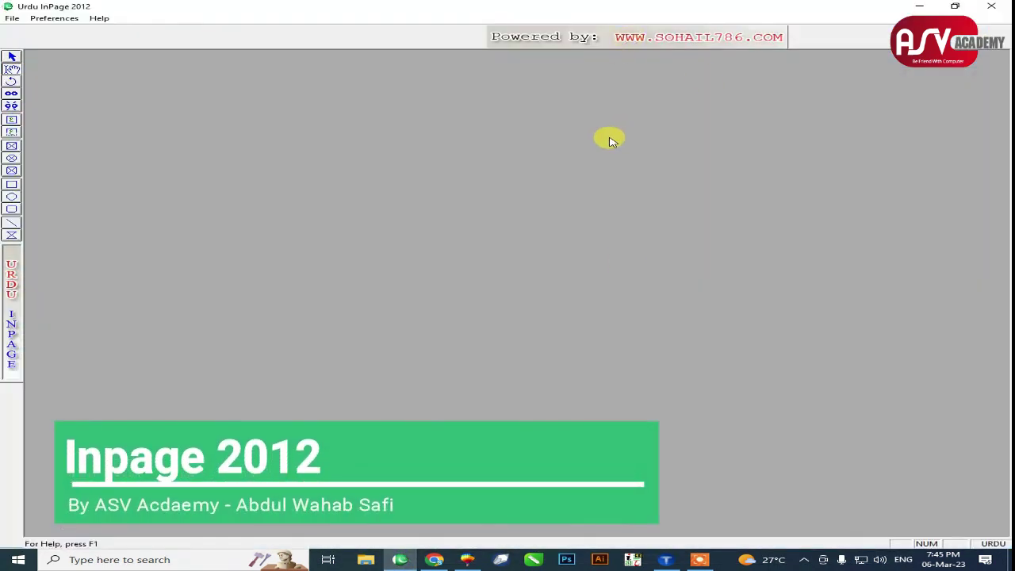
{"action": "key", "text": "ctrl+n"}
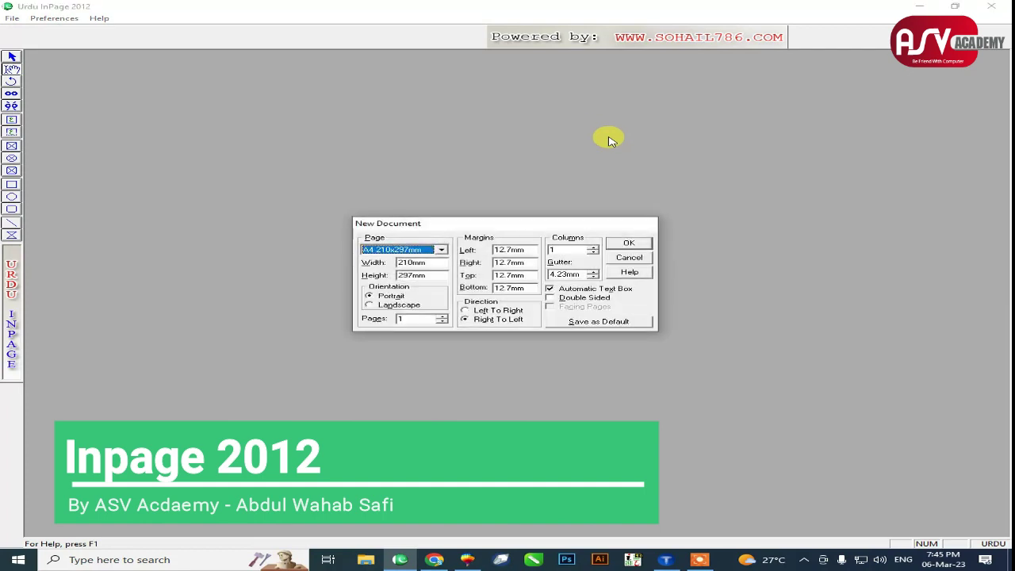
{"action": "key", "text": "Return"}
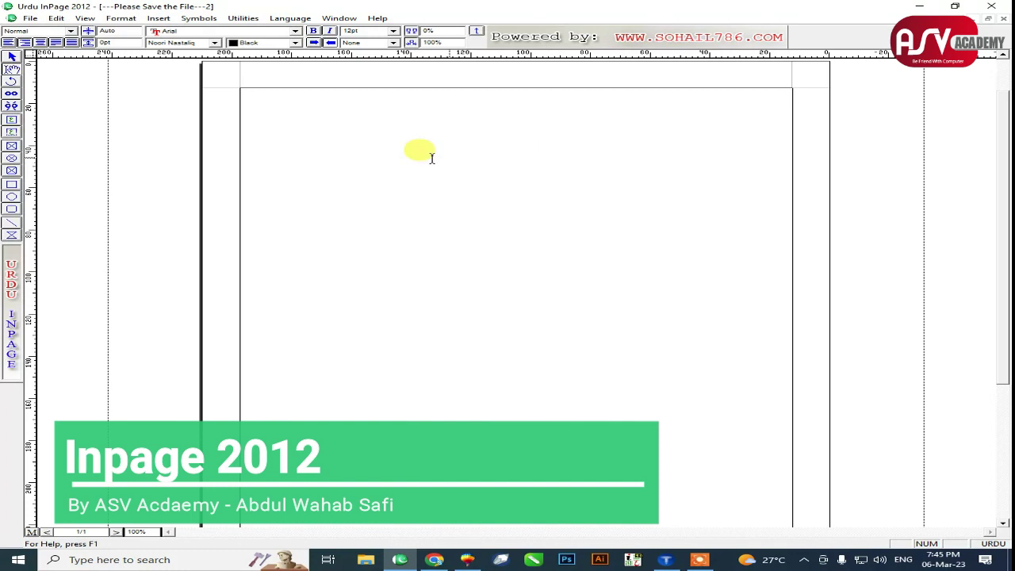
{"action": "left_click", "coordinate": [12, 147]}
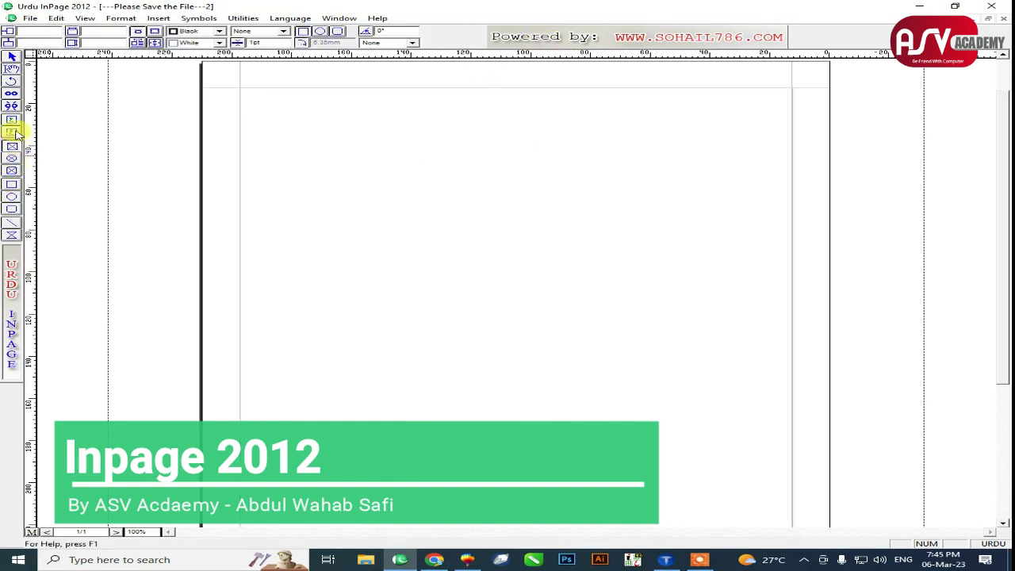
{"action": "left_click", "coordinate": [12, 60]}
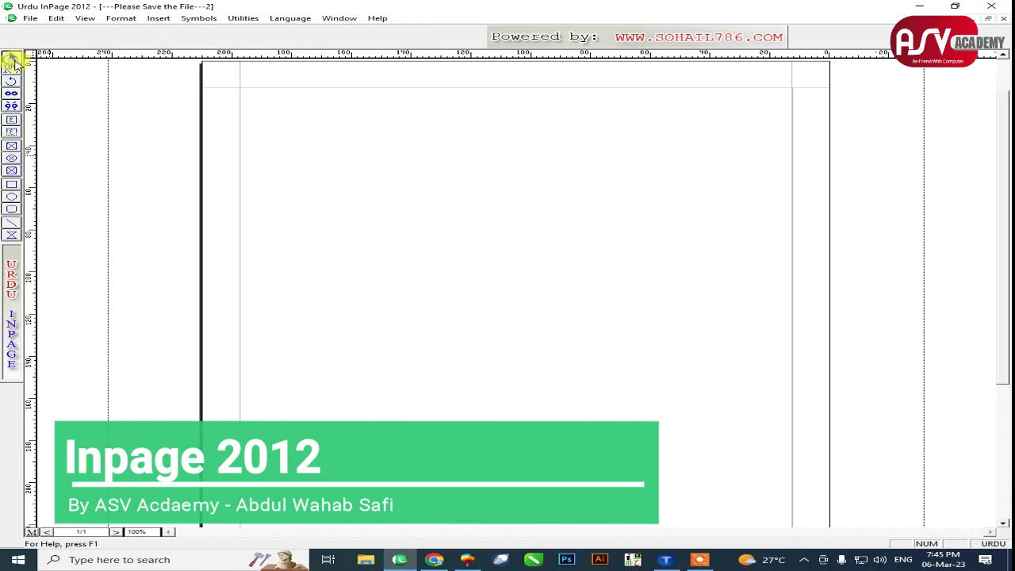
{"action": "left_click", "coordinate": [11, 153]}
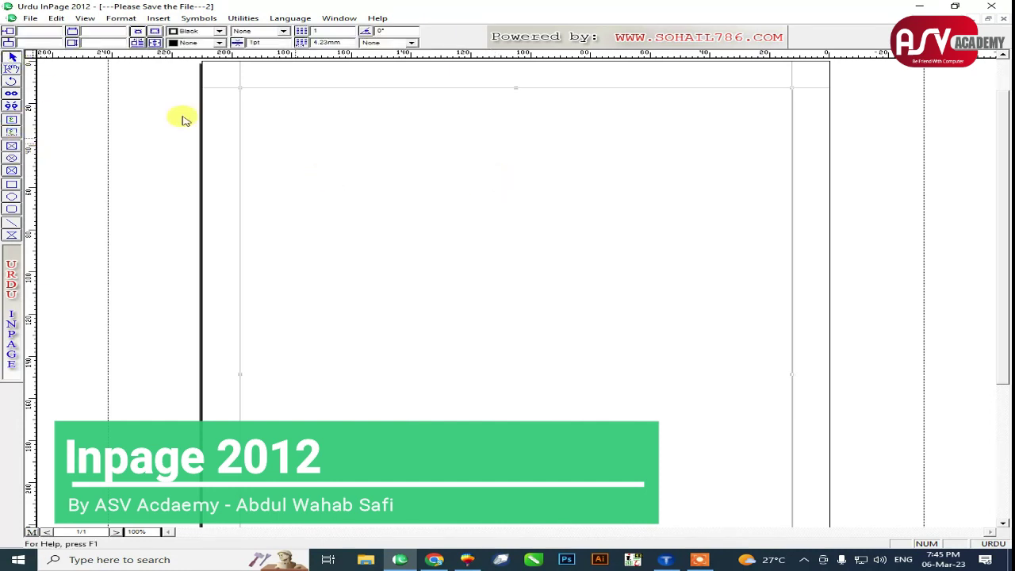
Place the text cursor in the page's text box and write the heading "نماز کی فضیلت"
{"action": "left_click", "coordinate": [12, 69]}
{"action": "left_click", "coordinate": [390, 97]}
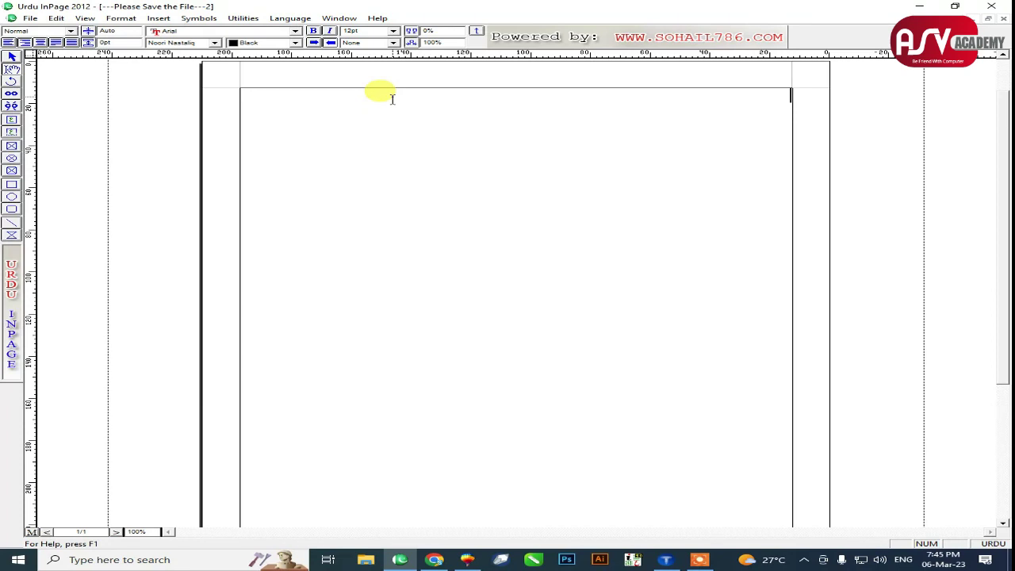
{"action": "left_click_drag", "start_coordinate": [992, 262], "coordinate": [1005, 117]}
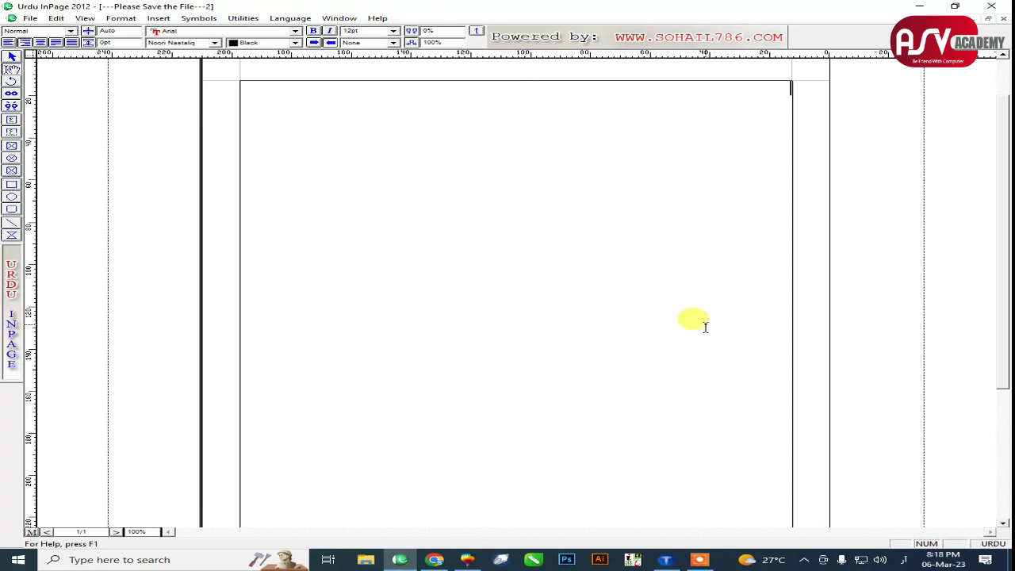
{"action": "type", "text": "ادارے کی"}
{"action": "key", "text": "BackSpace"}
{"action": "key", "text": "BackSpace"}
{"action": "type", "text": "ی فضیلت"}
Start a new line below the heading and write "نماز کی قرآن وحدیث میں بڑی فضیلت آئی"
{"action": "key", "text": "ctrl+2"}
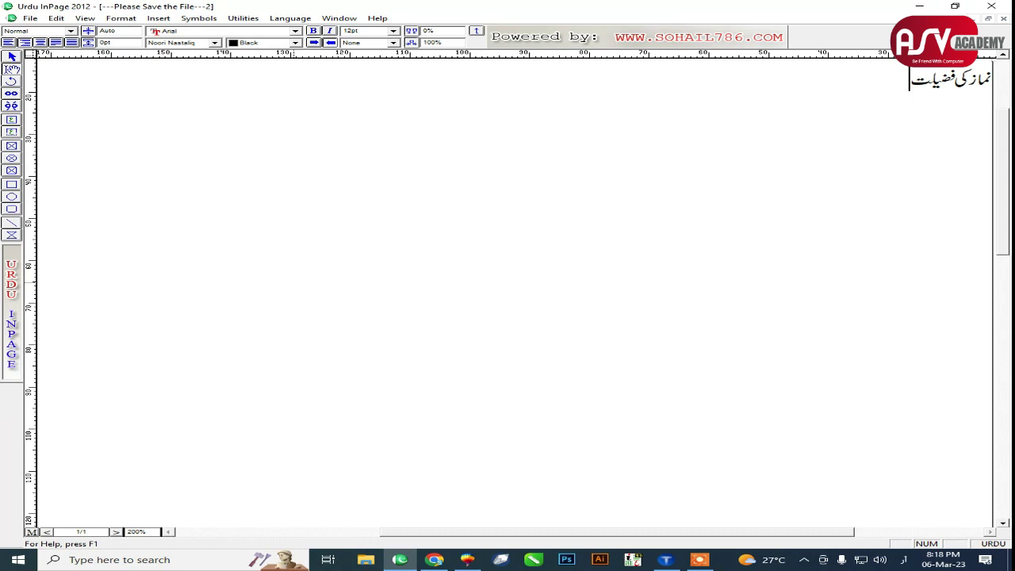
{"action": "type", "text": "س"}
{"action": "key", "text": "BackSpace"}
{"action": "key", "text": "F5"}
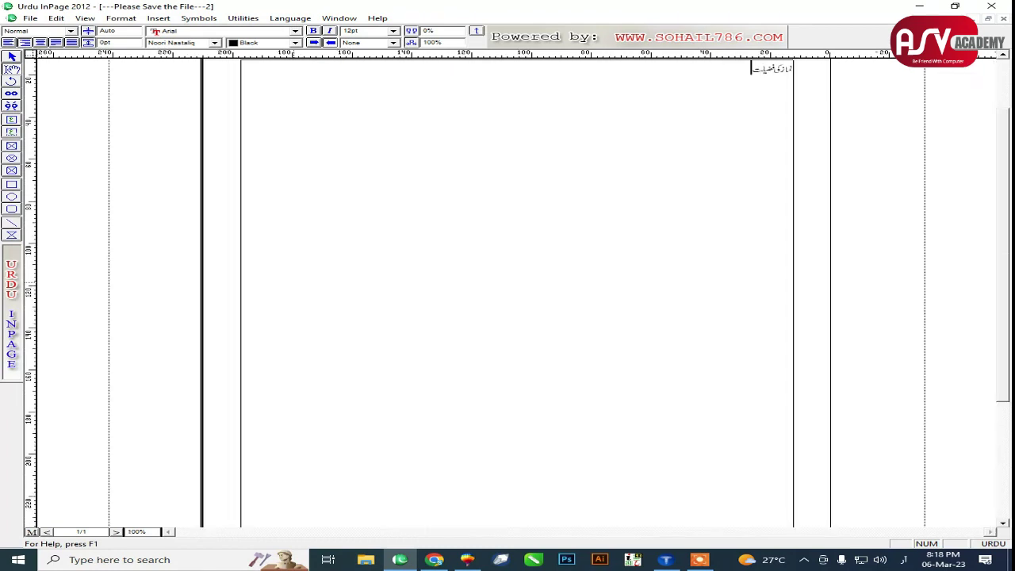
{"action": "key", "text": "F6"}
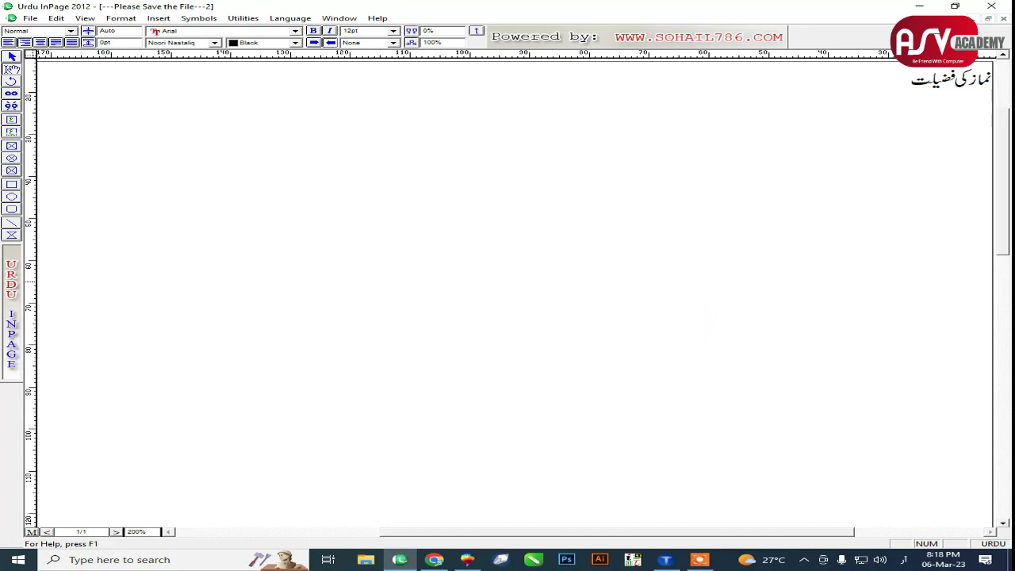
{"action": "key", "text": "Return"}
{"action": "type", "text": "نماز ک"}
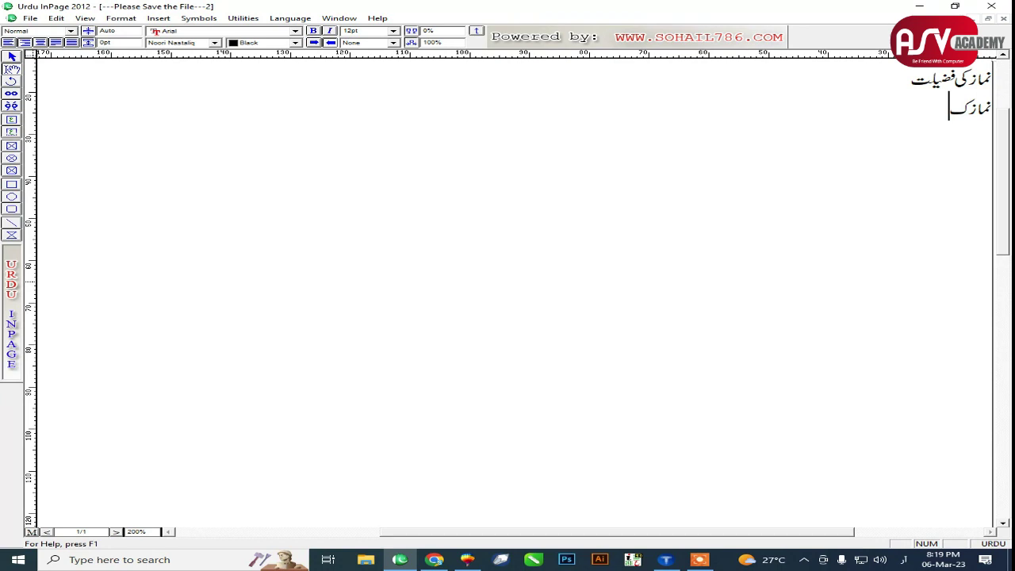
{"action": "type", "text": "ی قرآن"}
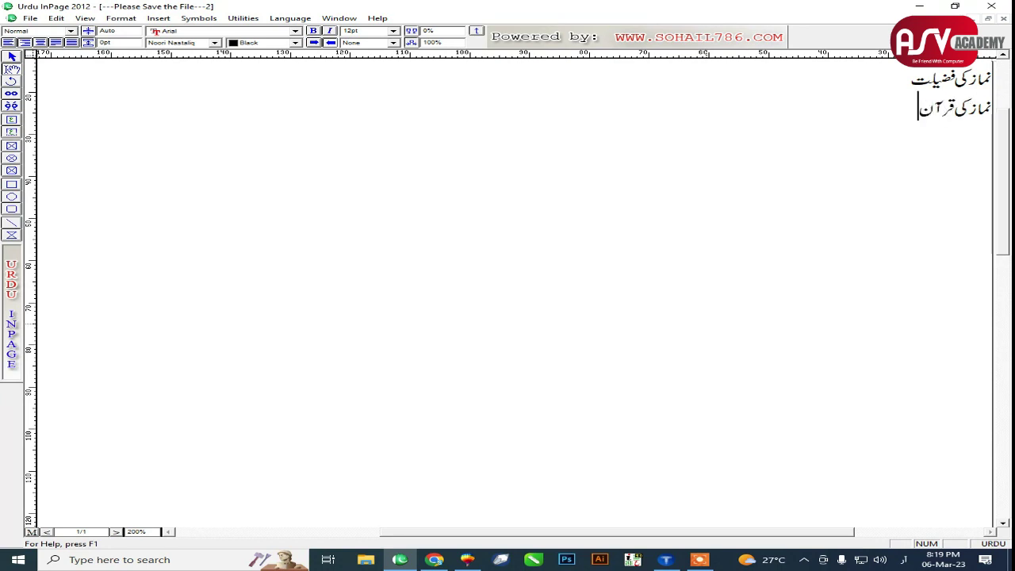
{"action": "type", "text": " وحدیث میں"}
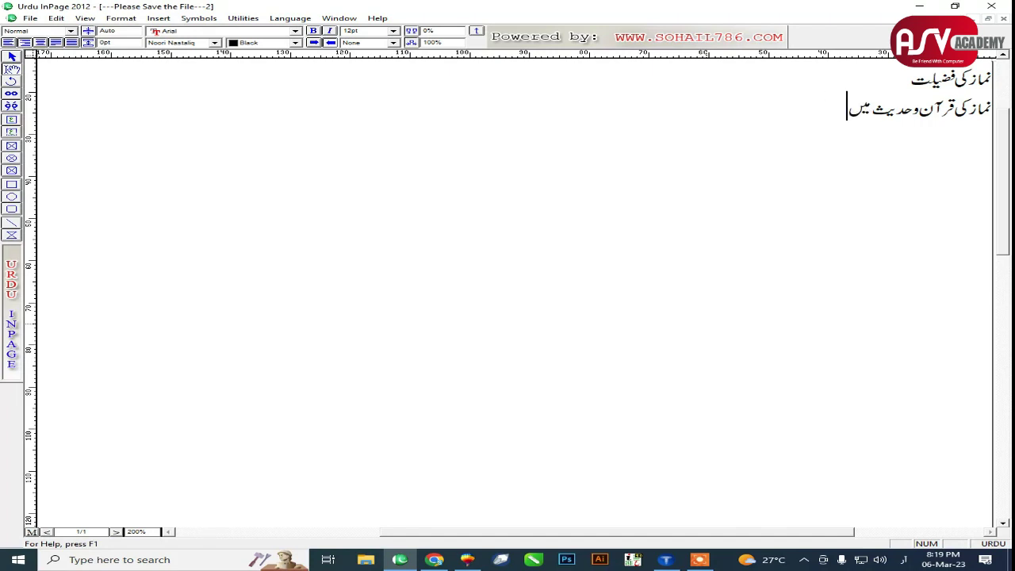
{"action": "type", "text": " بڑی فضیل"}
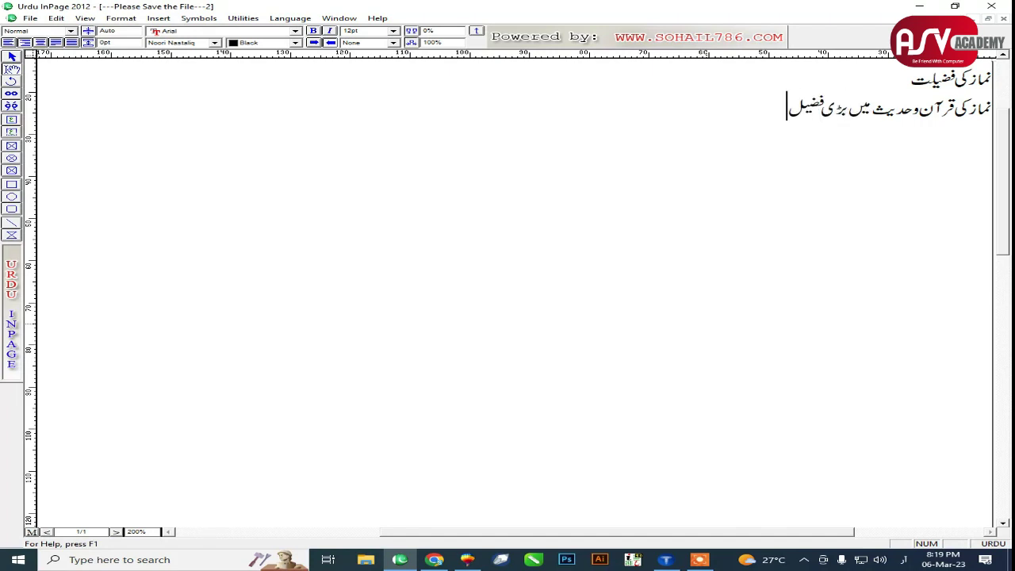
{"action": "type", "text": "ت آئی"}
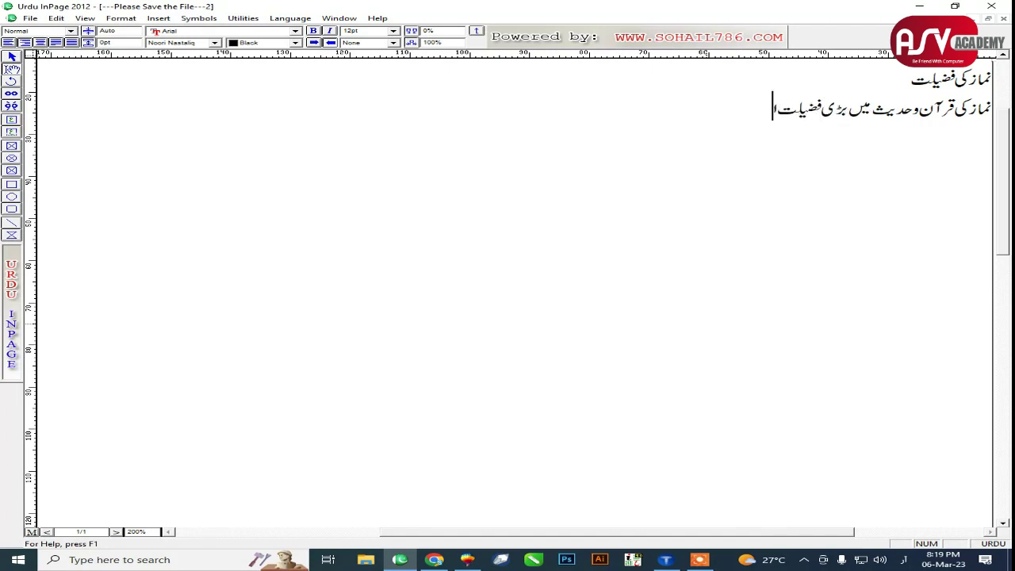
Continue the body line with "ہے۔نماز دین کا ستون ہے۔حضور پاک ﷺ کی آنکھوں کی ٹھنڈک ہے۔"
{"action": "type", "text": " ہے۔نماز دین"}
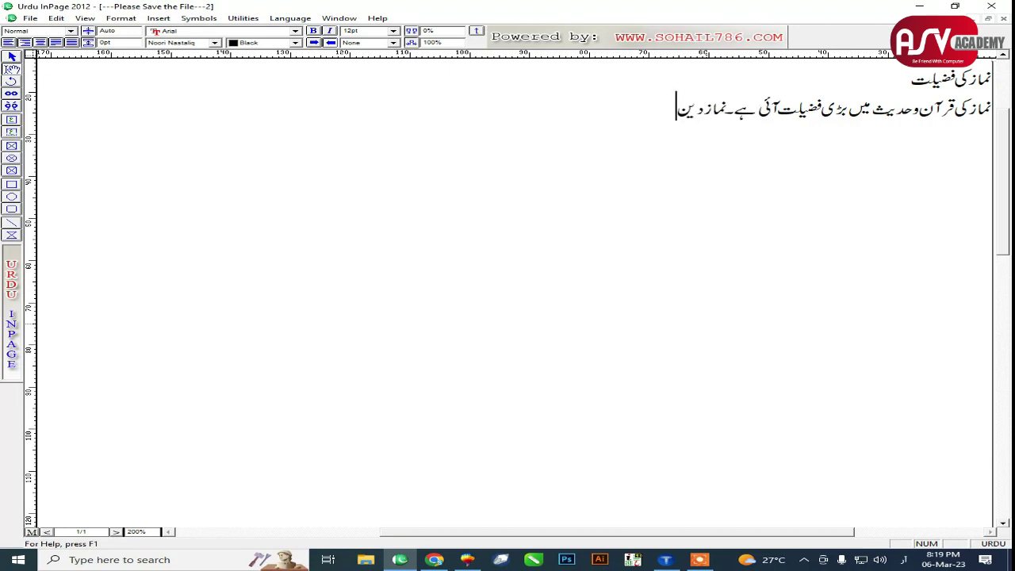
{"action": "type", "text": " کا ستون ہے۔حضو"}
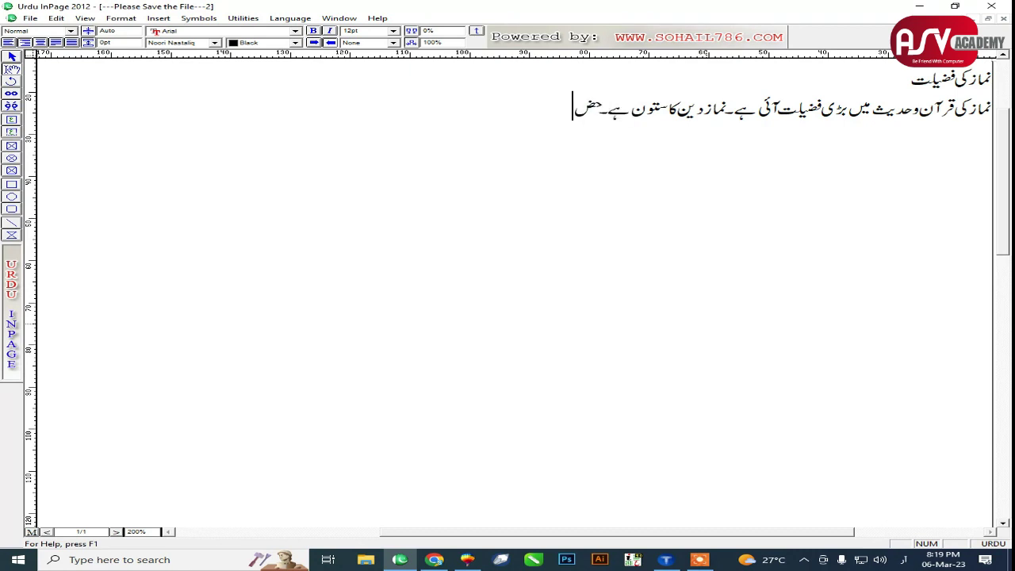
{"action": "type", "text": "ر پاک ﷺ"}
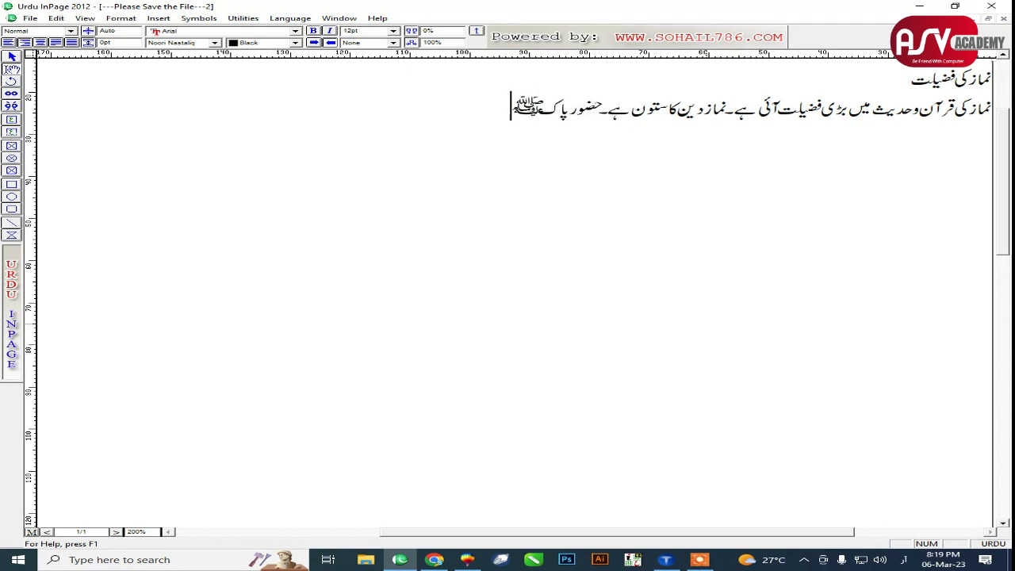
{"action": "type", "text": " کی"}
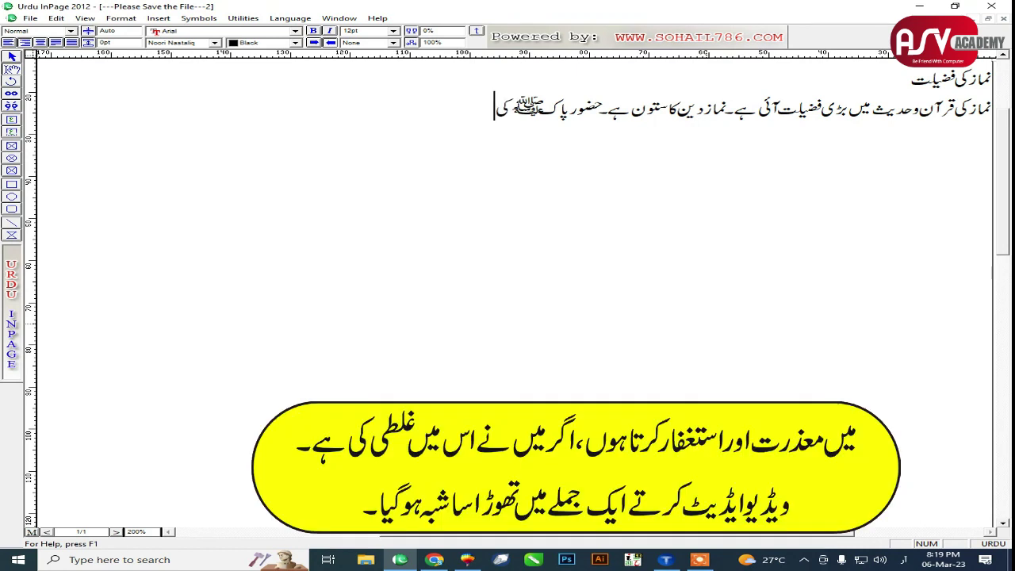
{"action": "type", "text": " آنکھوں کی ٹھند"}
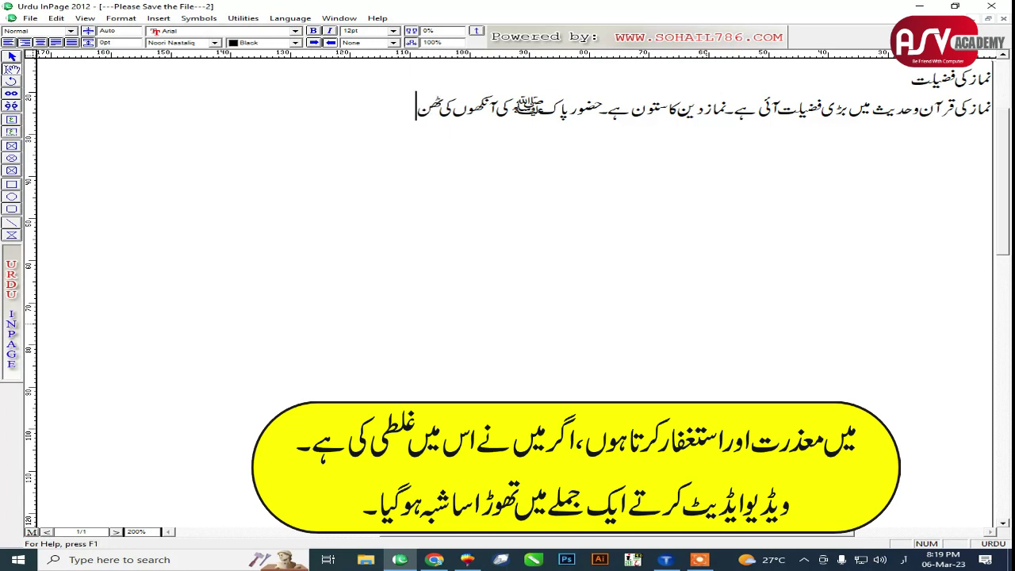
{"action": "key", "text": "BackSpace"}
{"action": "type", "text": "ڈک ہے۔"}
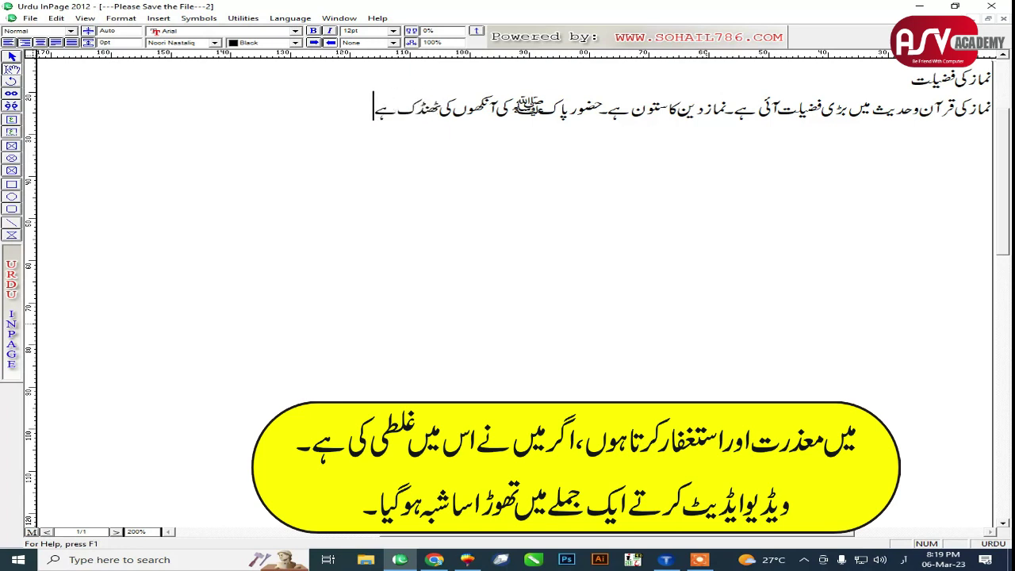
Continue the body line with "شیطان کا منہ کالا کرتی ہے،اور مزید بے شمار فضائیل"
{"action": "type", "text": " شیطان کا منہ"}
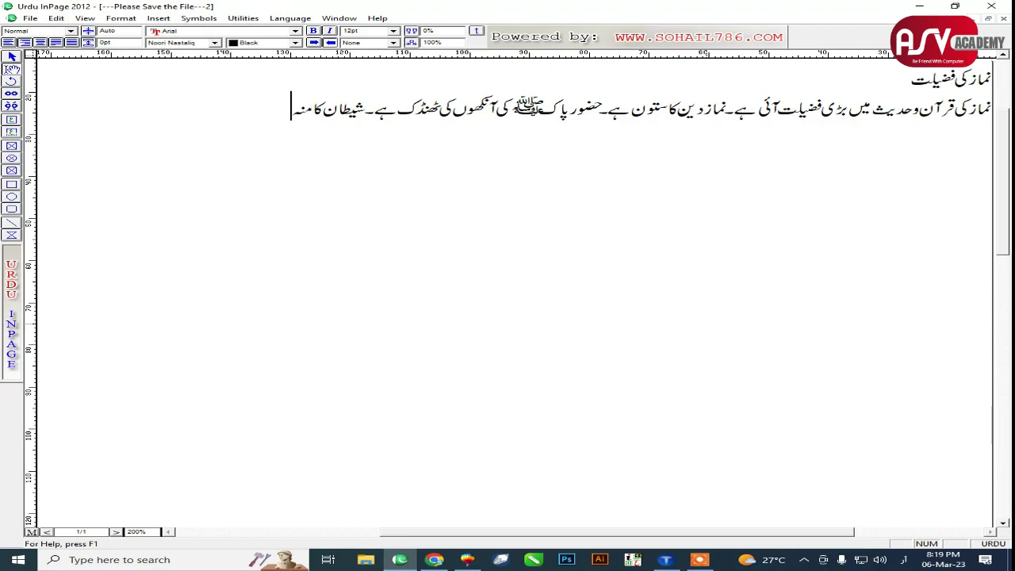
{"action": "type", "text": " کالا کرتی ہے"}
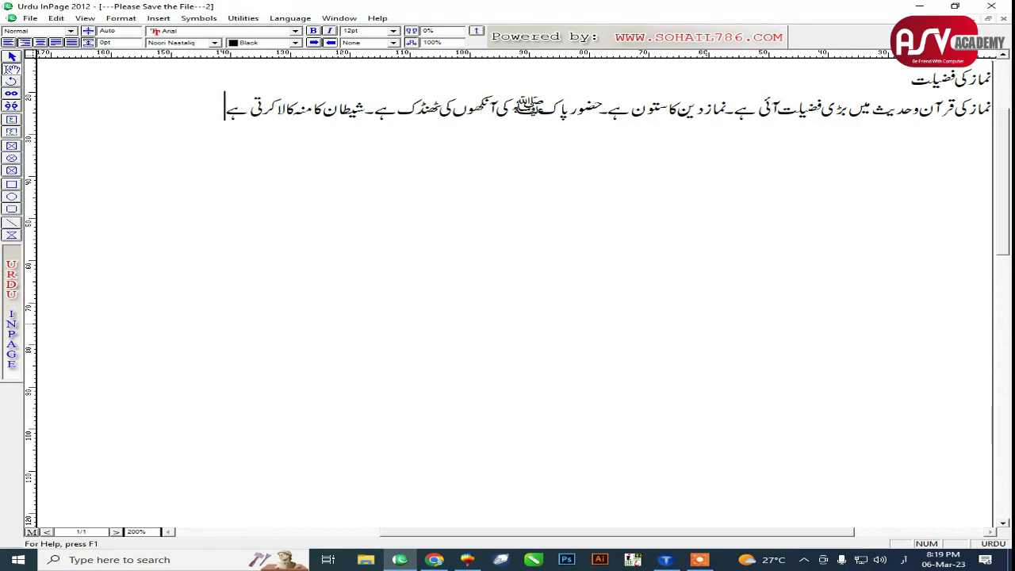
{"action": "type", "text": "،اور مزید بے شمار"}
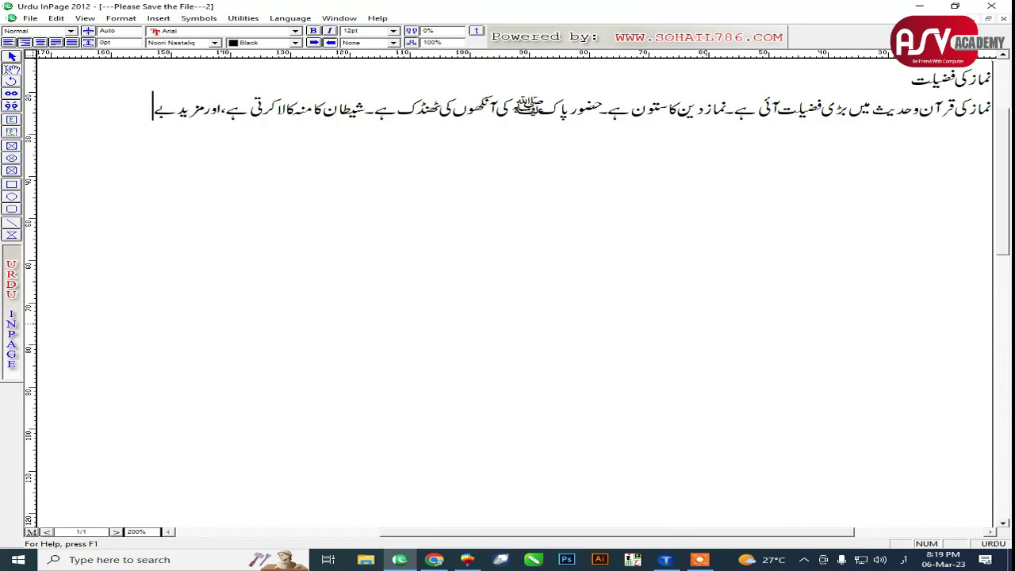
{"action": "type", "text": " فضائیل"}
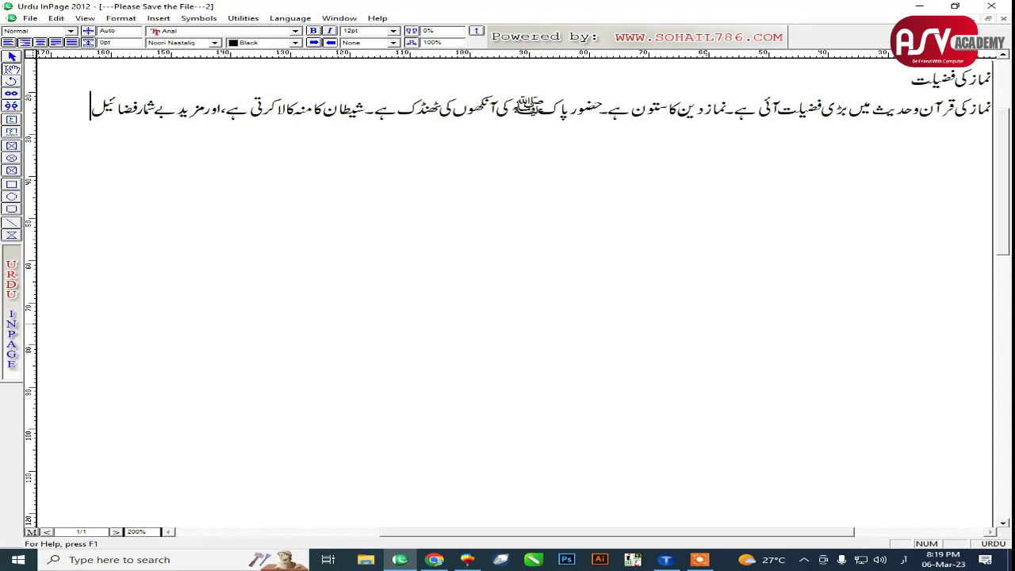
Correct the last word of the body line to "فضائل" and end the line with "موجود ہیں۔"
{"action": "key", "text": "BackSpace"}
{"action": "key", "text": "BackSpace"}
{"action": "type", "text": "ل ن"}
{"action": "key", "text": "BackSpace"}
{"action": "key", "text": "BackSpace"}
{"action": "key", "text": "BackSpace"}
{"action": "key", "text": "BackSpace"}
{"action": "type", "text": "ء"}
{"action": "type", "text": "ئل"}
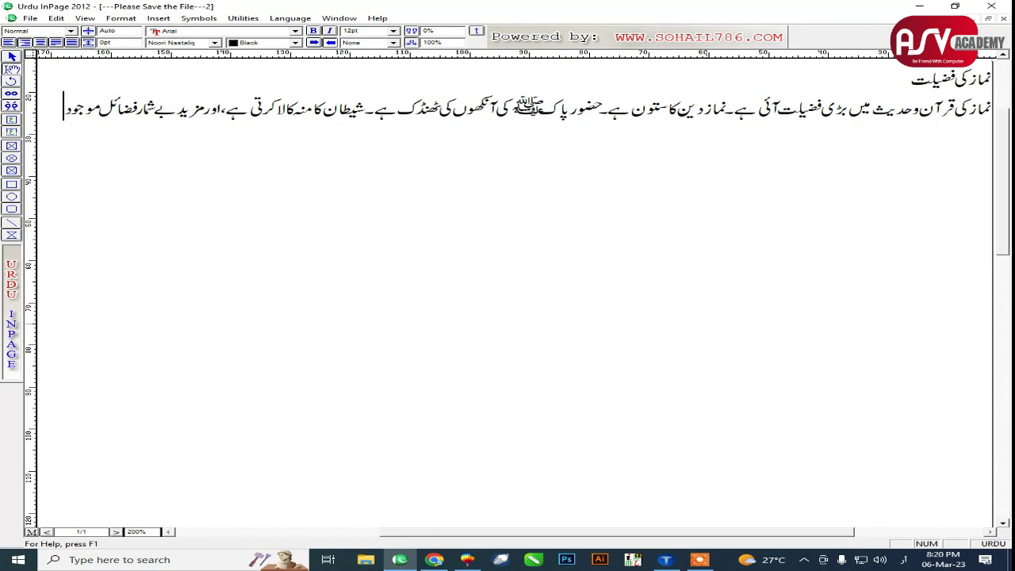
{"action": "type", "text": "ں۔"}
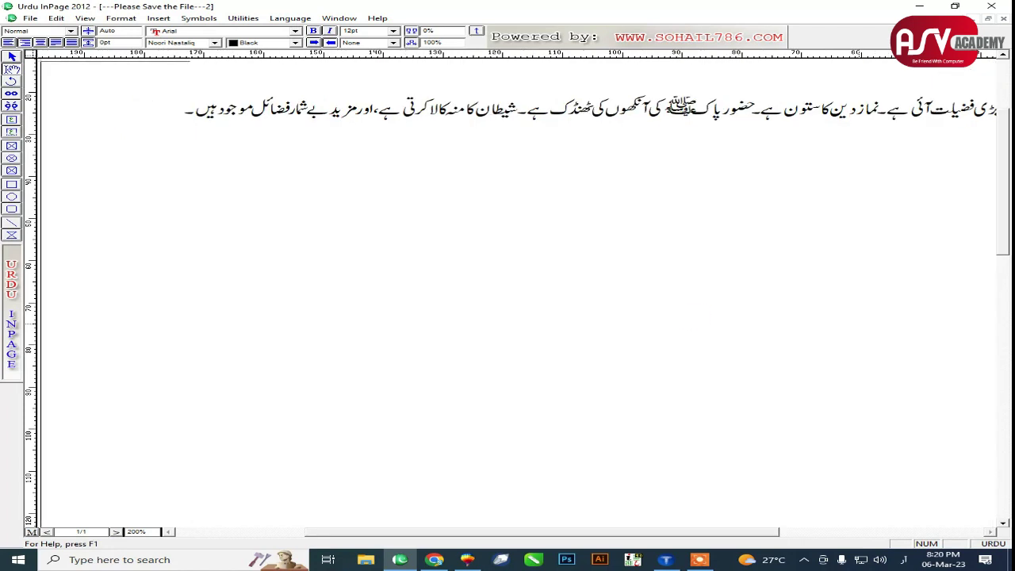
Copy the whole body line and paste it repeatedly after itself until the paragraph fills seven lines
{"action": "key", "text": "ctrl+1"}
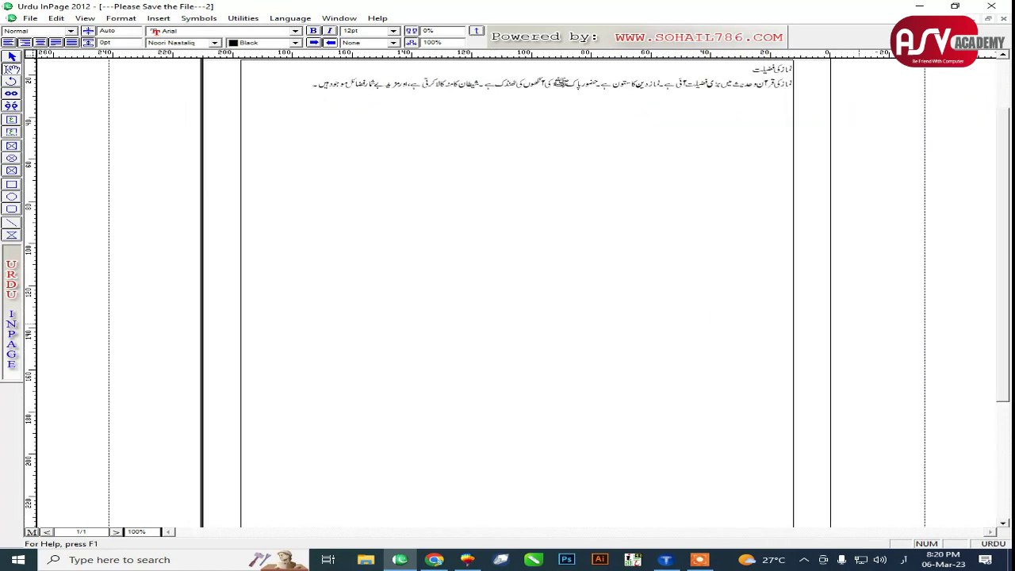
{"action": "key", "text": "ctrl+5"}
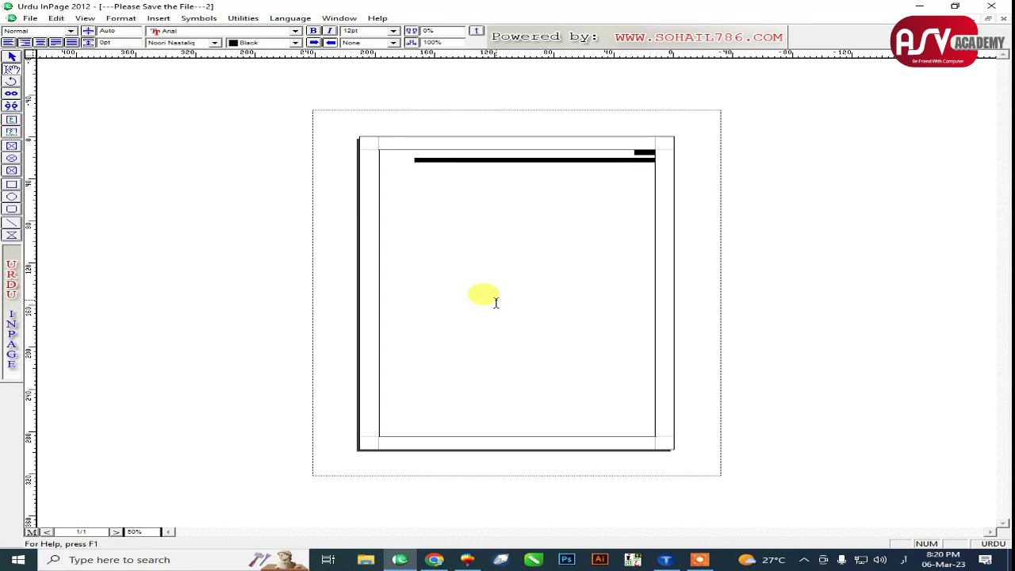
{"action": "key", "text": "ctrl+1"}
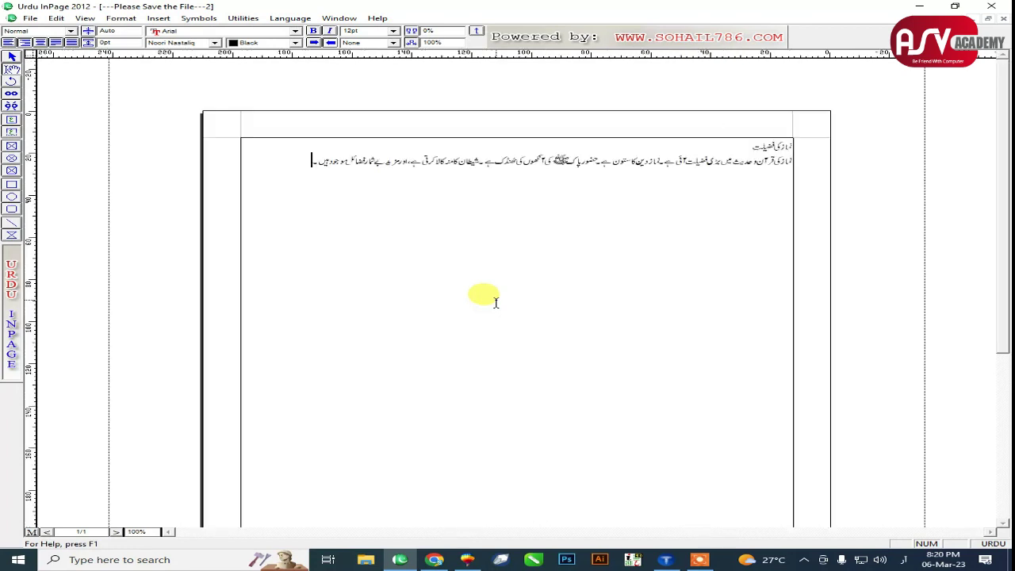
{"action": "left_click_drag", "start_coordinate": [304, 166], "coordinate": [799, 166]}
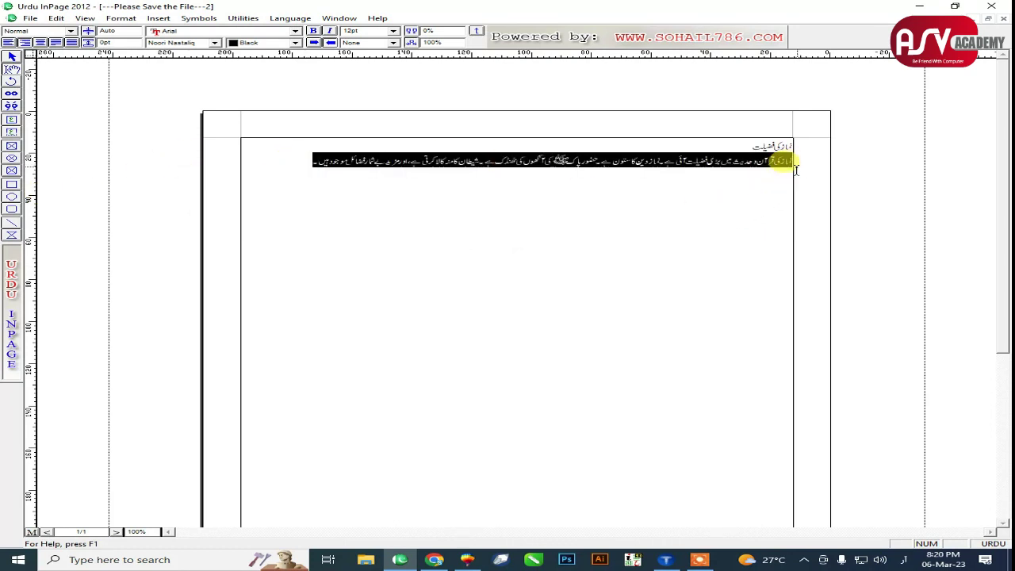
{"action": "left_click", "coordinate": [272, 169]}
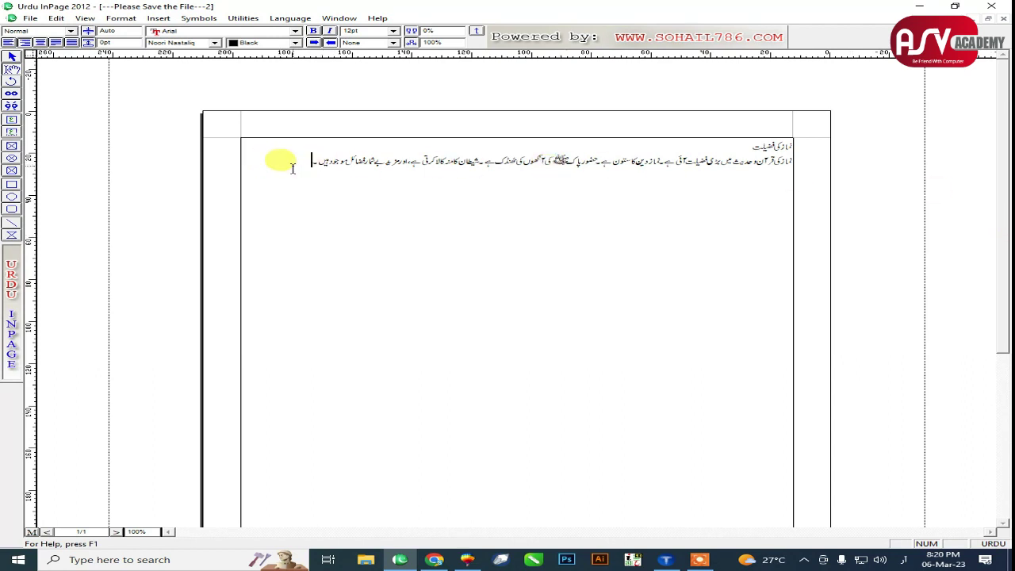
{"action": "left_click_drag", "start_coordinate": [294, 165], "coordinate": [819, 170]}
{"action": "left_click", "coordinate": [285, 170]}
{"action": "key", "text": "ctrl+v"}
{"action": "key", "text": "ctrl+v"}
{"action": "key", "text": "ctrl+v"}
{"action": "key", "text": "ctrl+v"}
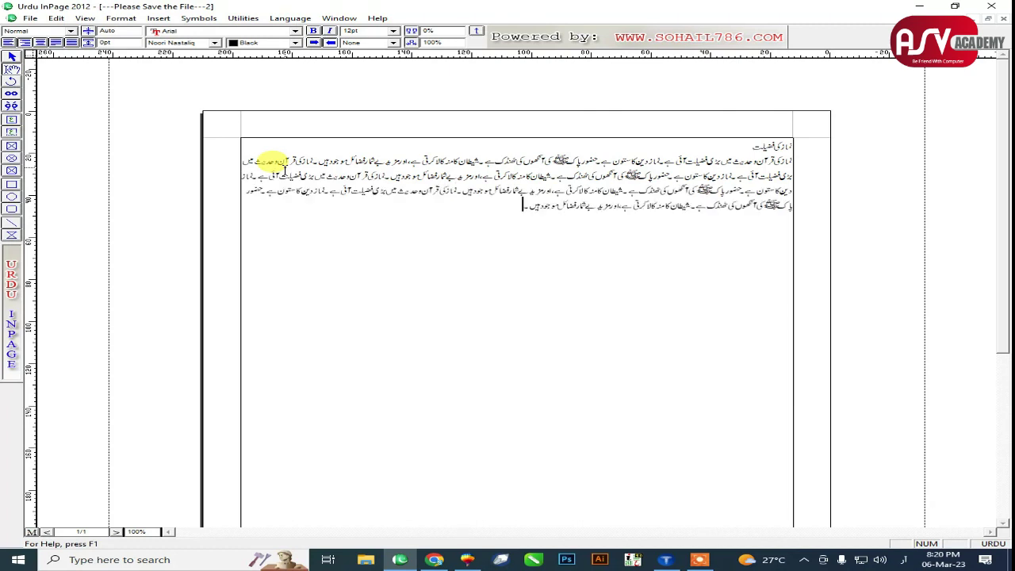
{"action": "key", "text": "ctrl+v"}
{"action": "key", "text": "ctrl+v"}
{"action": "key", "text": "ctrl+v"}
{"action": "key", "text": "ctrl+v"}
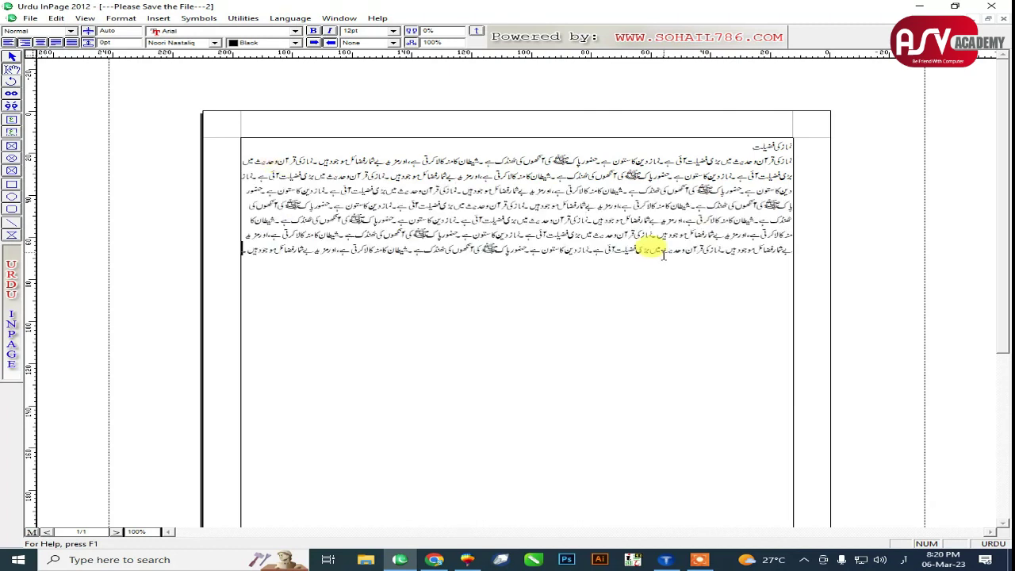
Paste the copied body line three more times so the paragraph fills eleven lines
{"action": "key", "text": "ctrl+v"}
{"action": "key", "text": "ctrl+v"}
{"action": "key", "text": "ctrl+v"}
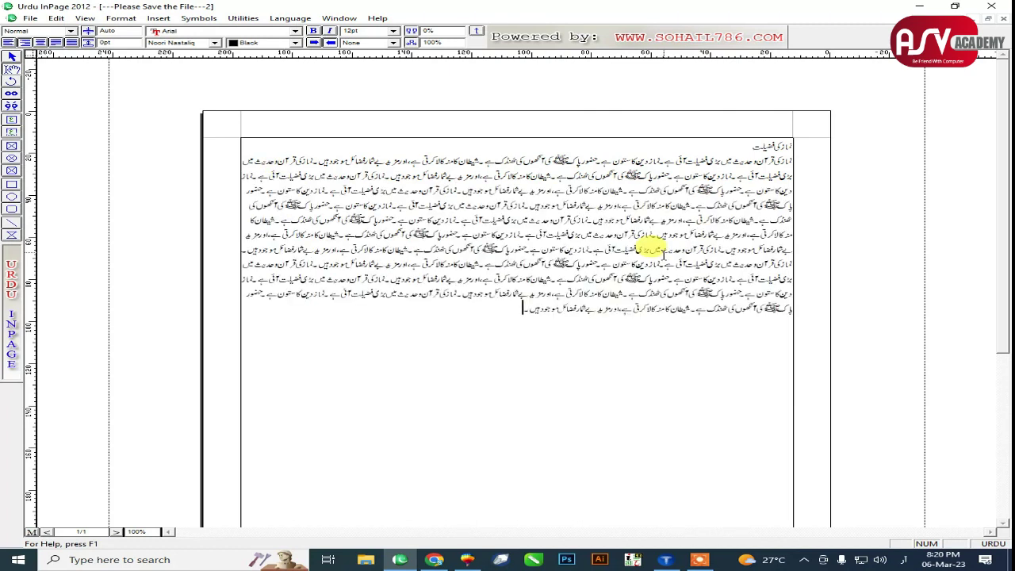
Copy the whole eleven-line paragraph and paste it twice below as two new paragraphs
{"action": "left_click_drag", "start_coordinate": [515, 310], "coordinate": [802, 164]}
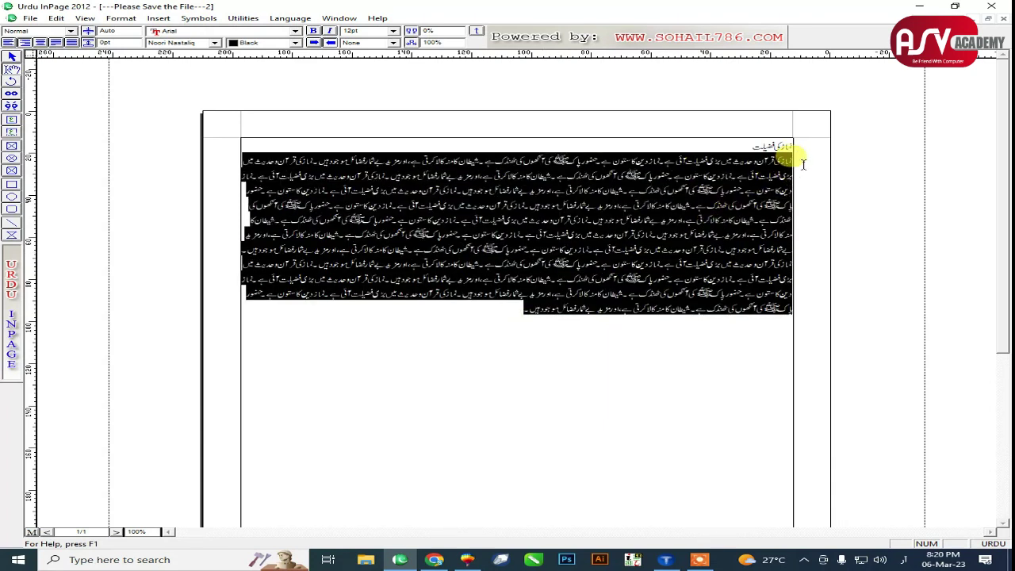
{"action": "left_click", "coordinate": [468, 317]}
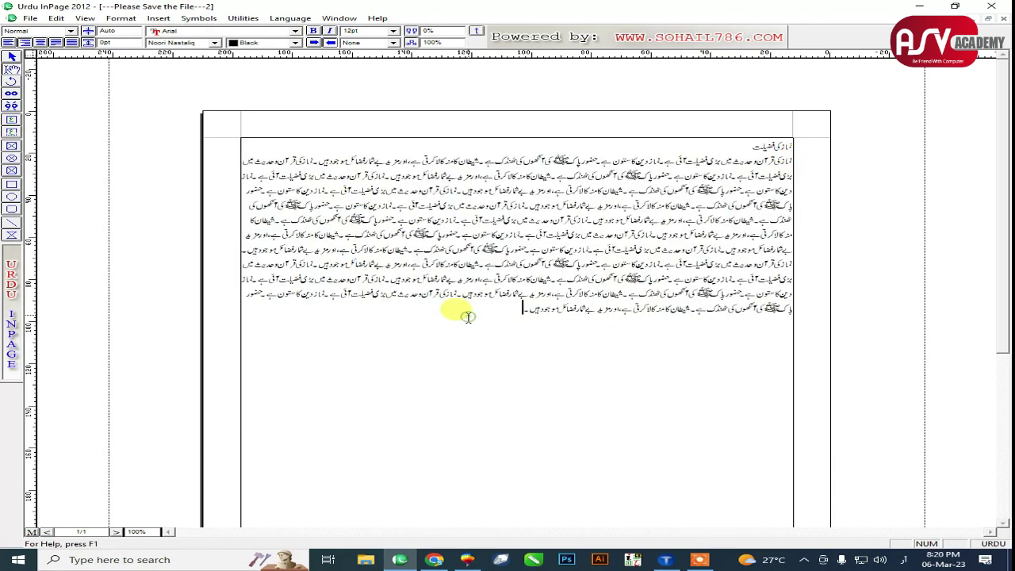
{"action": "key", "text": "Return"}
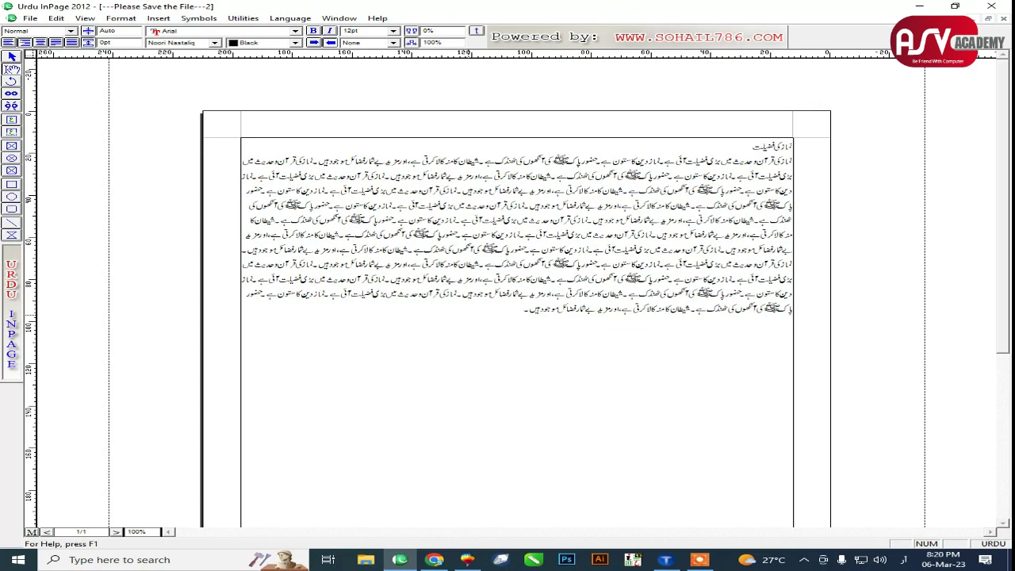
{"action": "key", "text": "ctrl+v"}
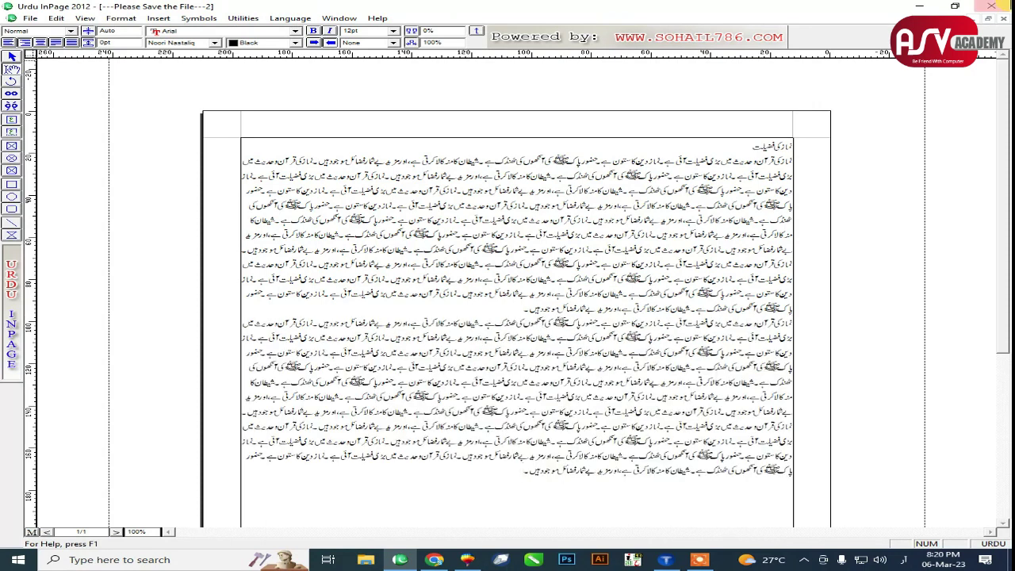
{"action": "scroll", "coordinate": [1003, 158], "scroll_direction": "down", "scroll_amount": 3}
{"action": "key", "text": "Return"}
{"action": "key", "text": "ctrl+v"}
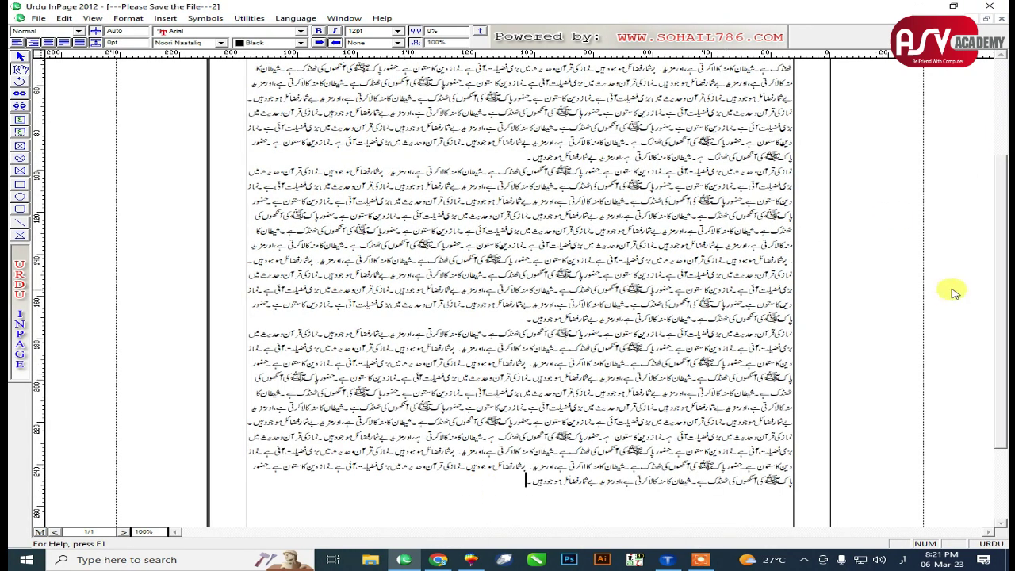
{"action": "scroll", "coordinate": [992, 283], "scroll_direction": "down", "scroll_amount": 2}
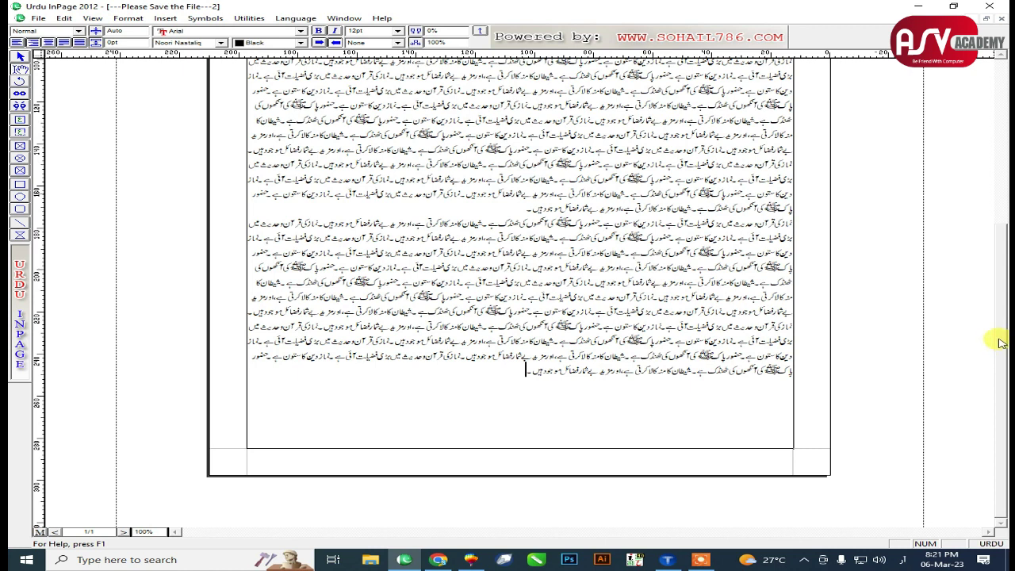
Center the heading "نماز کی فضیلت" above the body text
{"action": "left_click_drag", "start_coordinate": [996, 340], "coordinate": [1004, 80]}
{"action": "left_click_drag", "start_coordinate": [741, 145], "coordinate": [807, 141]}
{"action": "left_click", "coordinate": [739, 145]}
{"action": "left_click_drag", "start_coordinate": [739, 145], "coordinate": [800, 142]}
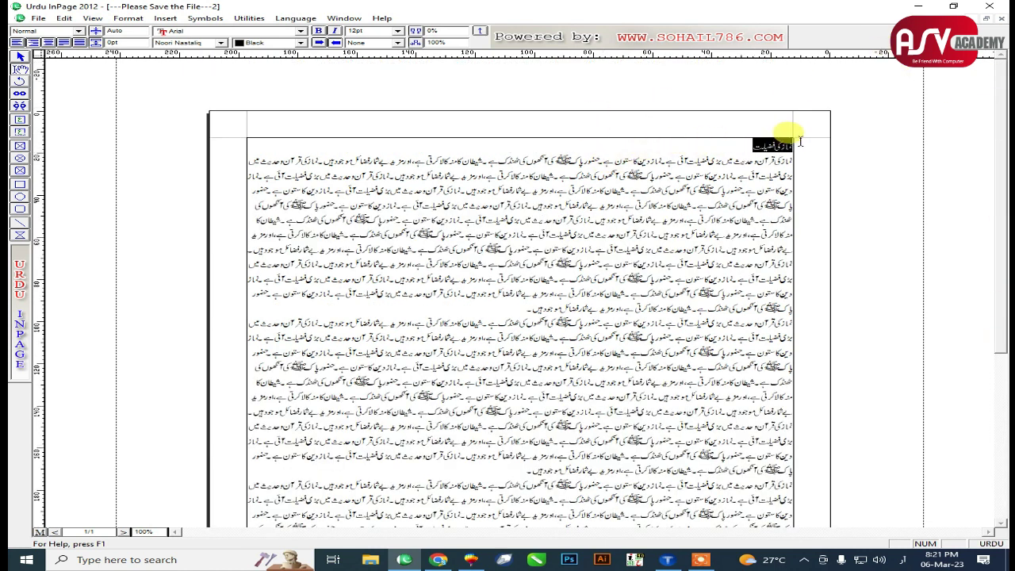
{"action": "left_click", "coordinate": [731, 143]}
{"action": "left_click_drag", "start_coordinate": [731, 144], "coordinate": [801, 145]}
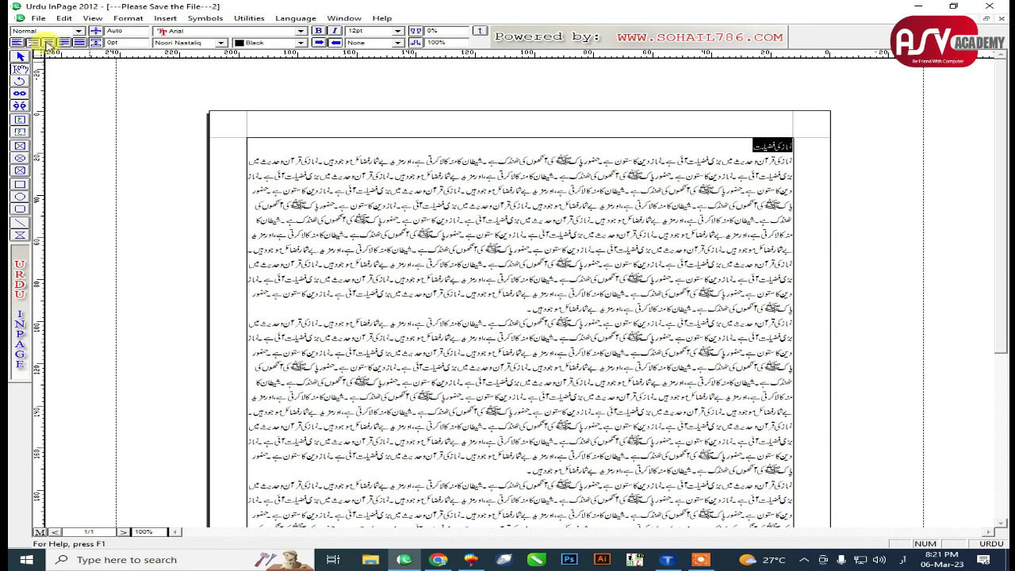
{"action": "left_click", "coordinate": [49, 42]}
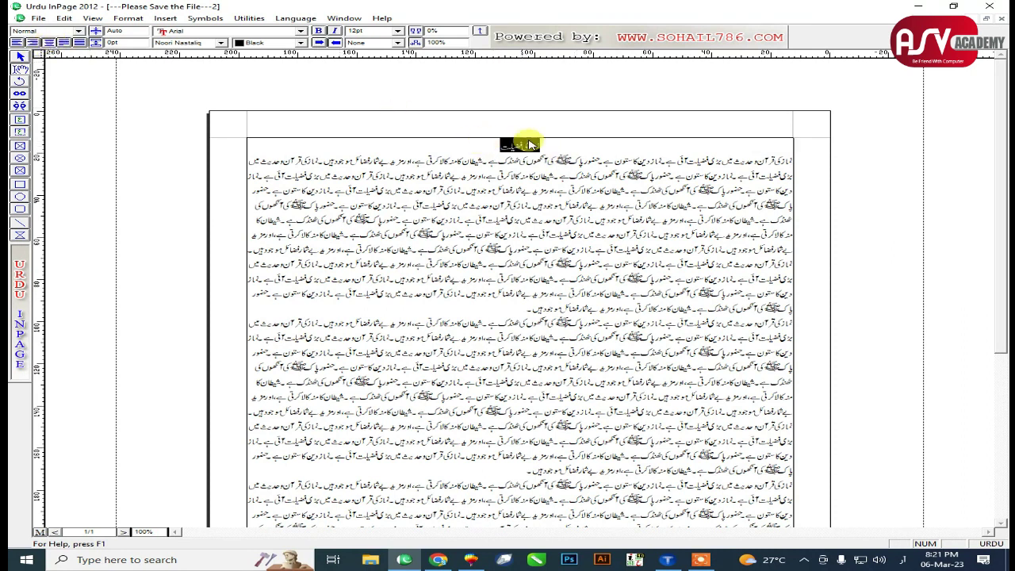
{"action": "left_click", "coordinate": [507, 151]}
{"action": "left_click_drag", "start_coordinate": [544, 137], "coordinate": [471, 148]}
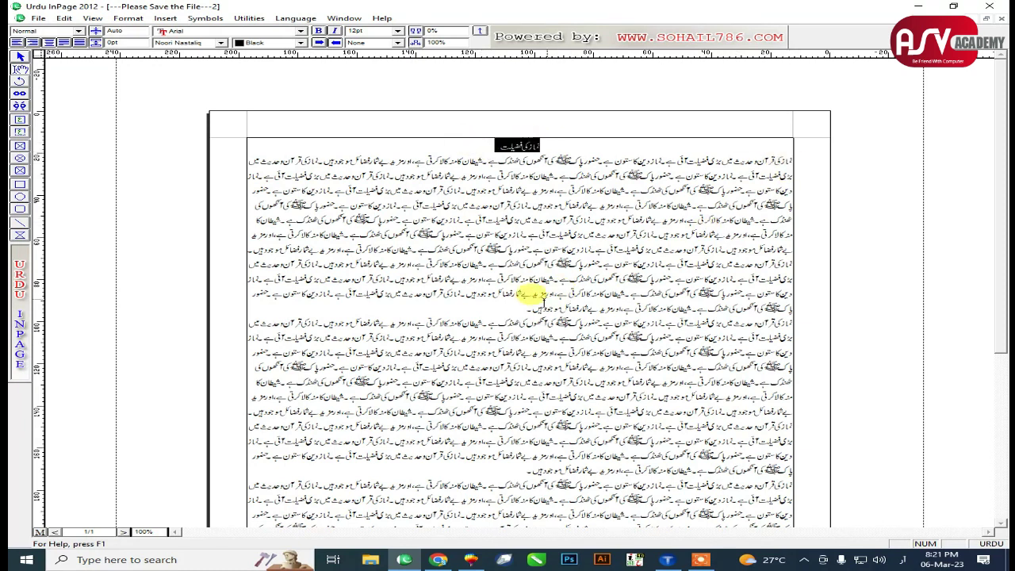
Examine how the body lines meet the right and left text margins at 200% and 100% zoom
{"action": "left_click_drag", "start_coordinate": [527, 305], "coordinate": [804, 158]}
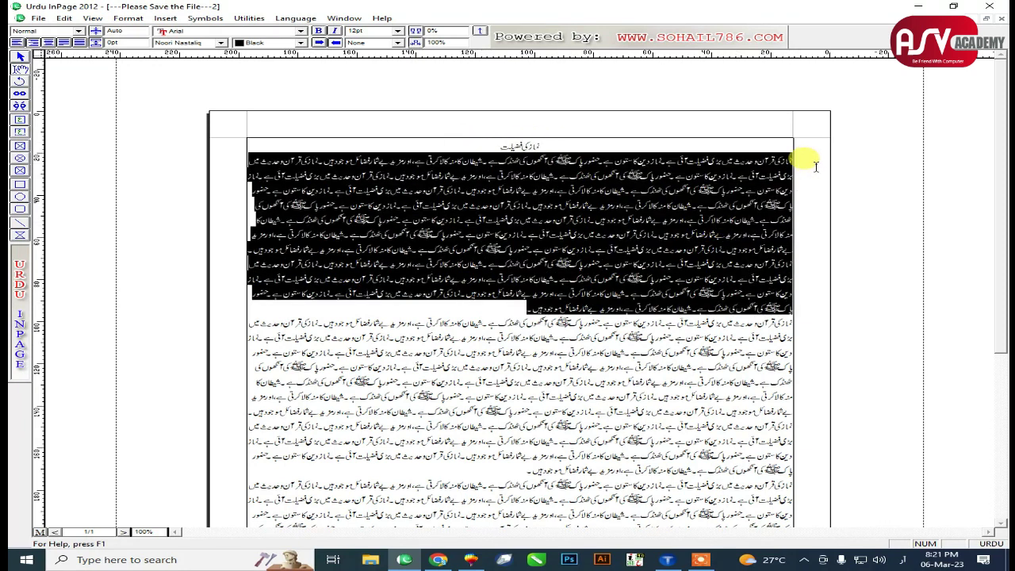
{"action": "left_click", "coordinate": [674, 201]}
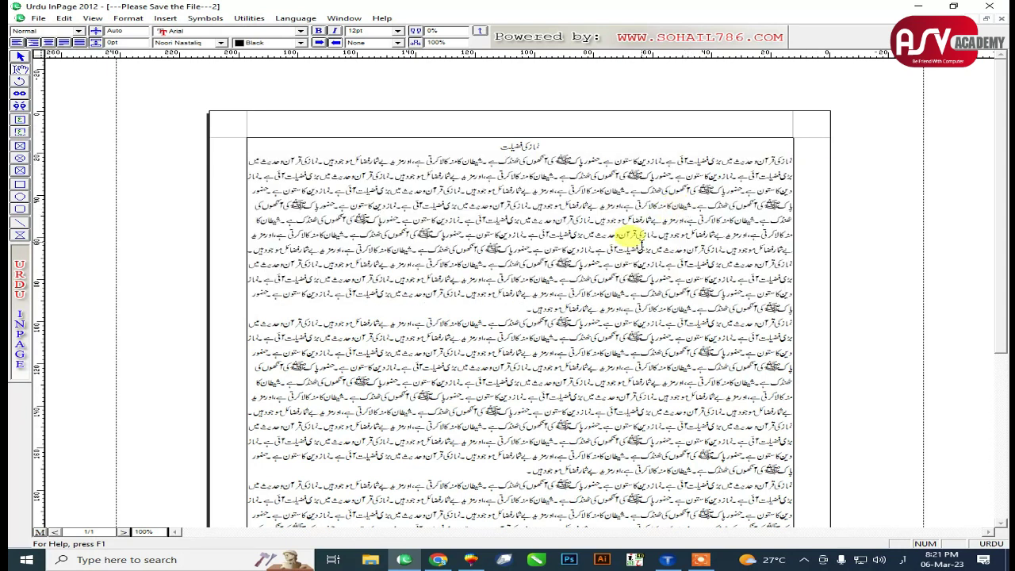
{"action": "key", "text": "ctrl+2"}
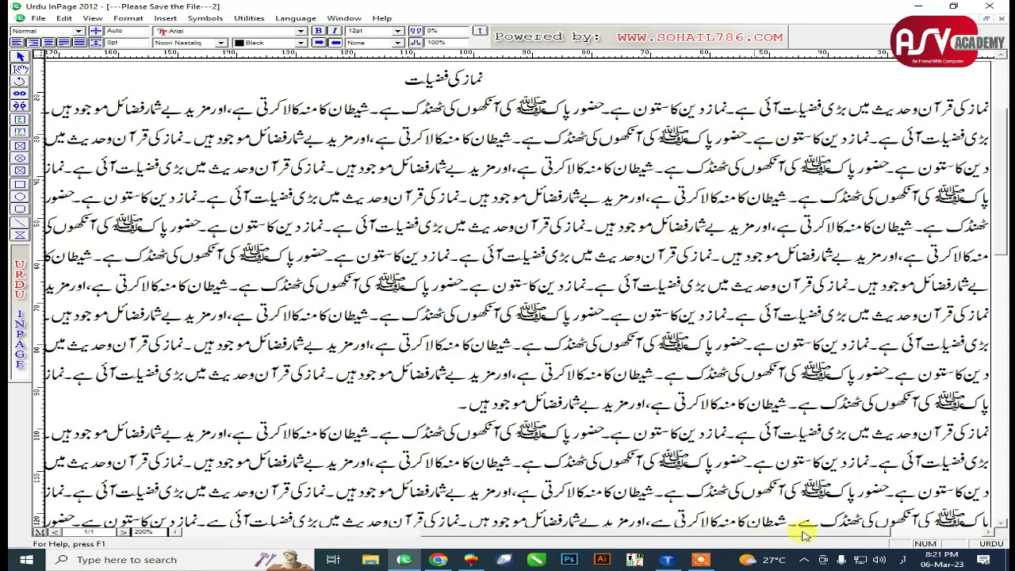
{"action": "scroll", "coordinate": [789, 527], "scroll_direction": "right", "scroll_amount": 3}
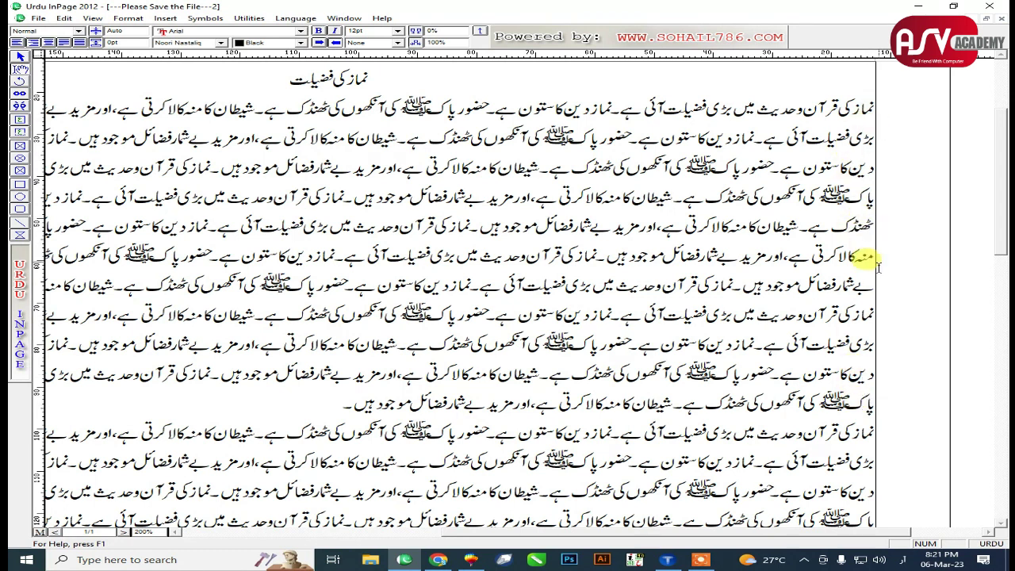
{"action": "left_click_drag", "start_coordinate": [829, 532], "coordinate": [615, 534]}
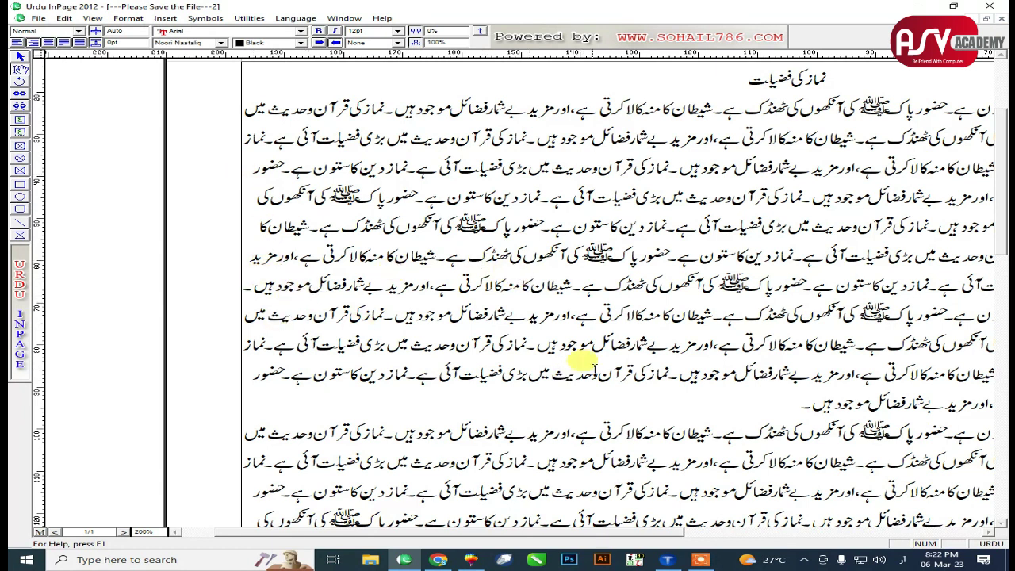
{"action": "key", "text": "ctrl+1"}
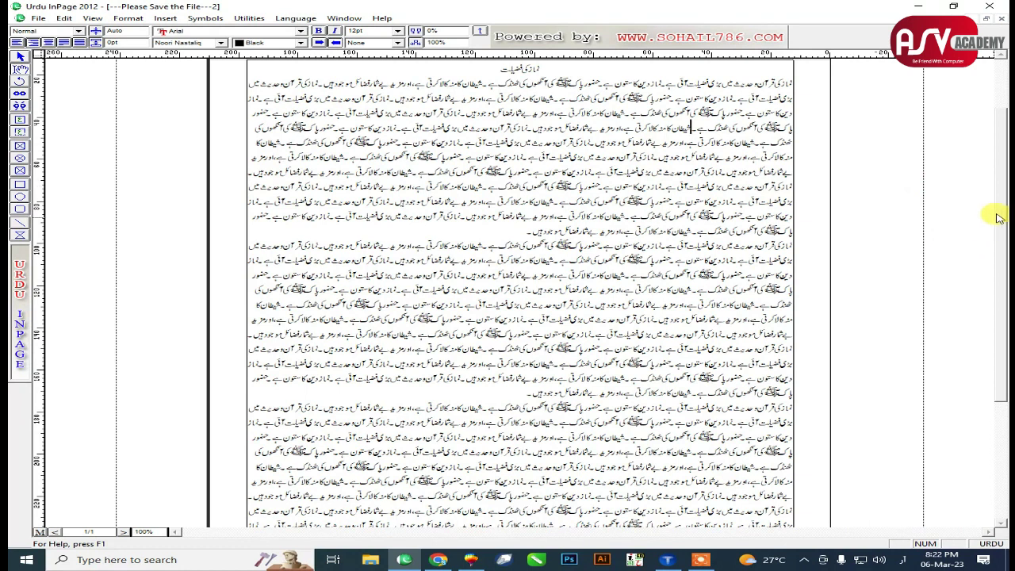
{"action": "left_click_drag", "start_coordinate": [1001, 215], "coordinate": [997, 311]}
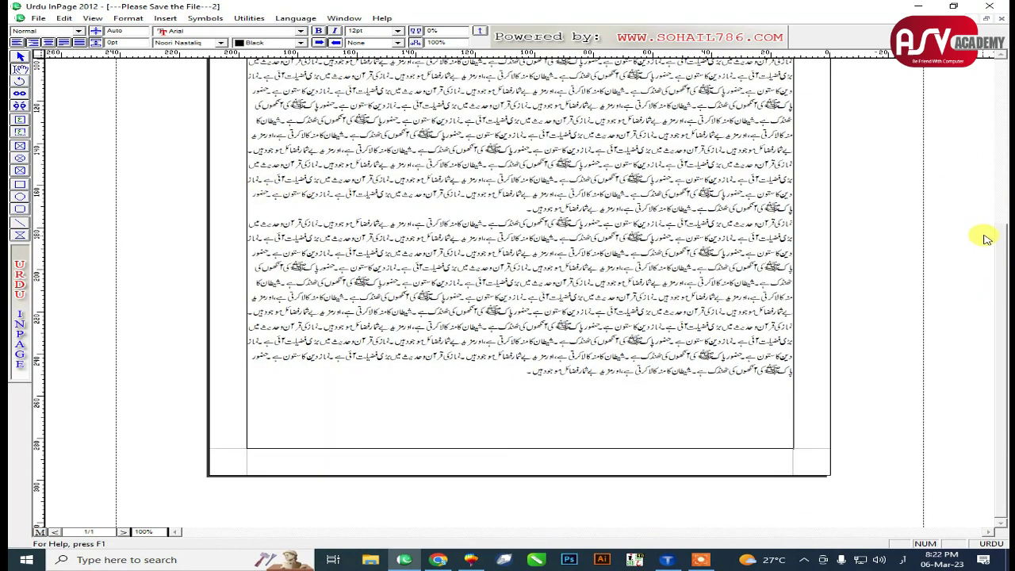
{"action": "left_click_drag", "start_coordinate": [1001, 234], "coordinate": [1000, 72]}
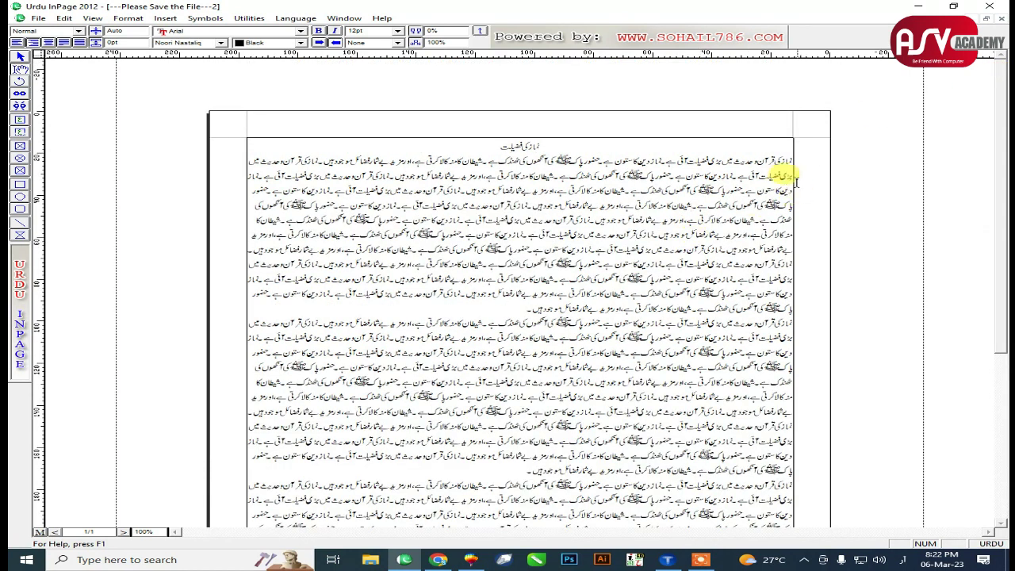
{"action": "left_click_drag", "start_coordinate": [234, 177], "coordinate": [238, 273]}
{"action": "left_click", "coordinate": [276, 261]}
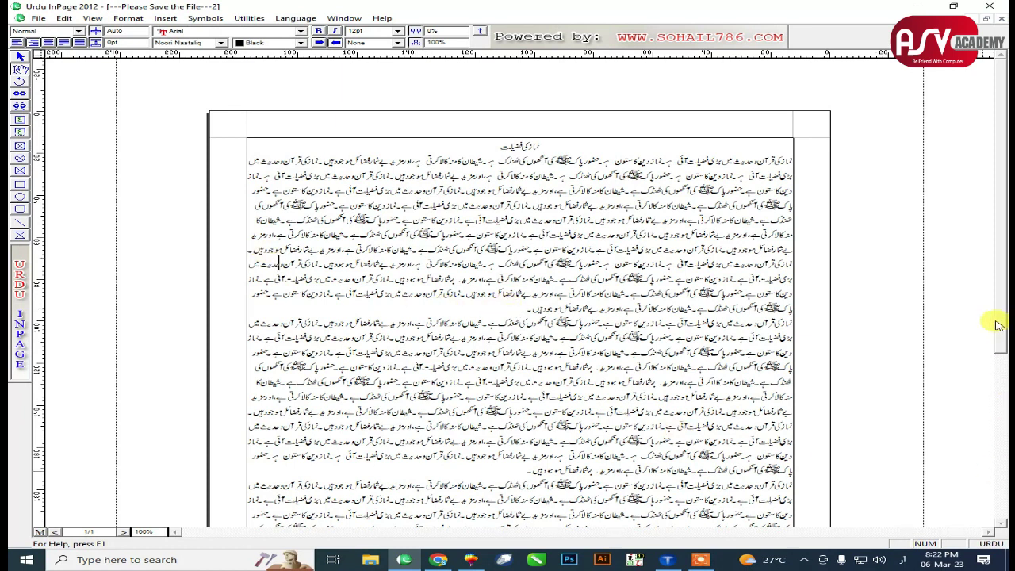
{"action": "scroll", "coordinate": [991, 357], "scroll_direction": "down", "scroll_amount": 3}
{"action": "scroll", "coordinate": [999, 340], "scroll_direction": "down", "scroll_amount": 3}
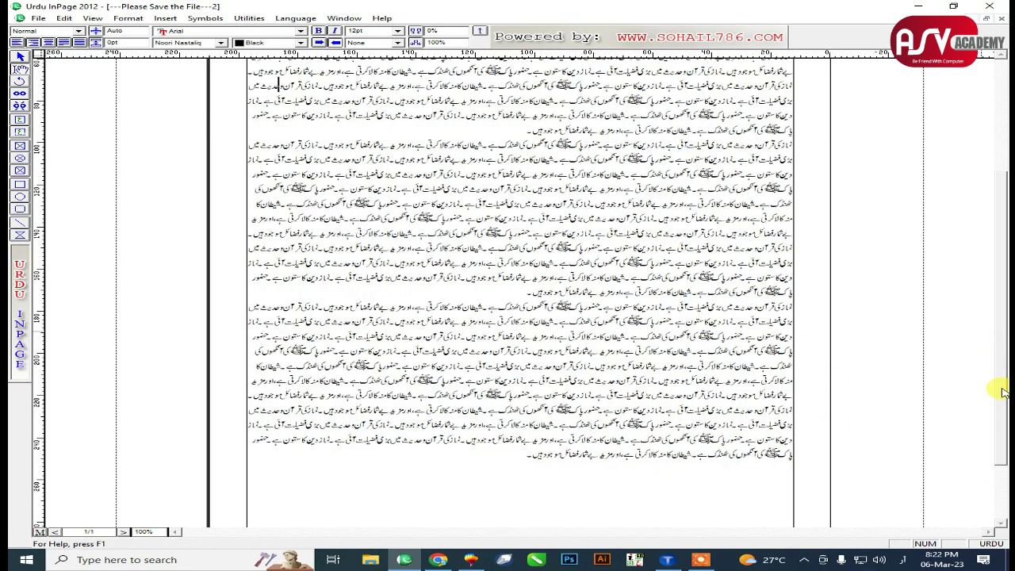
{"action": "left_click_drag", "start_coordinate": [494, 449], "coordinate": [981, 173]}
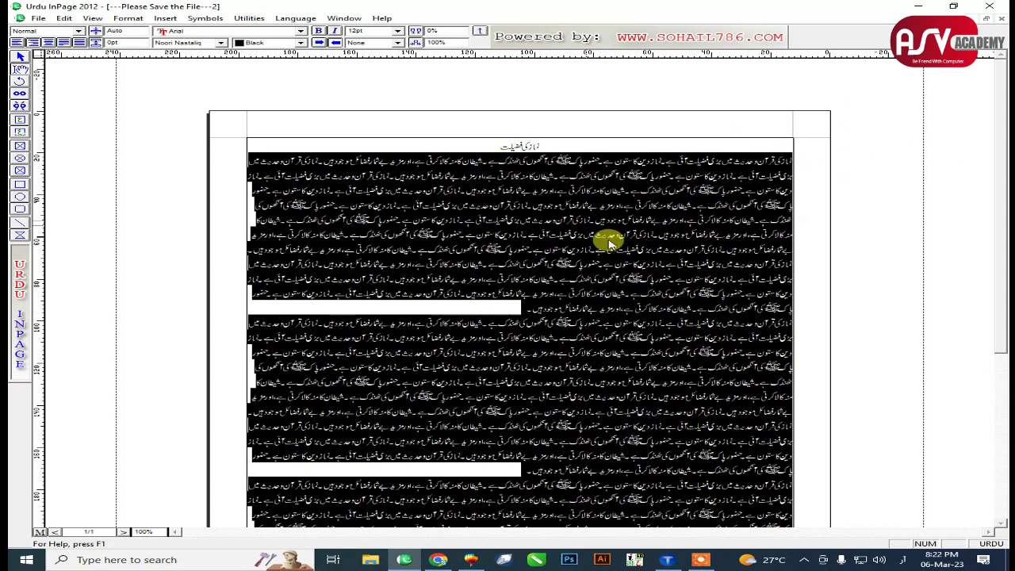
{"action": "left_click", "coordinate": [683, 319]}
{"action": "scroll", "coordinate": [999, 369], "scroll_direction": "down", "scroll_amount": 5}
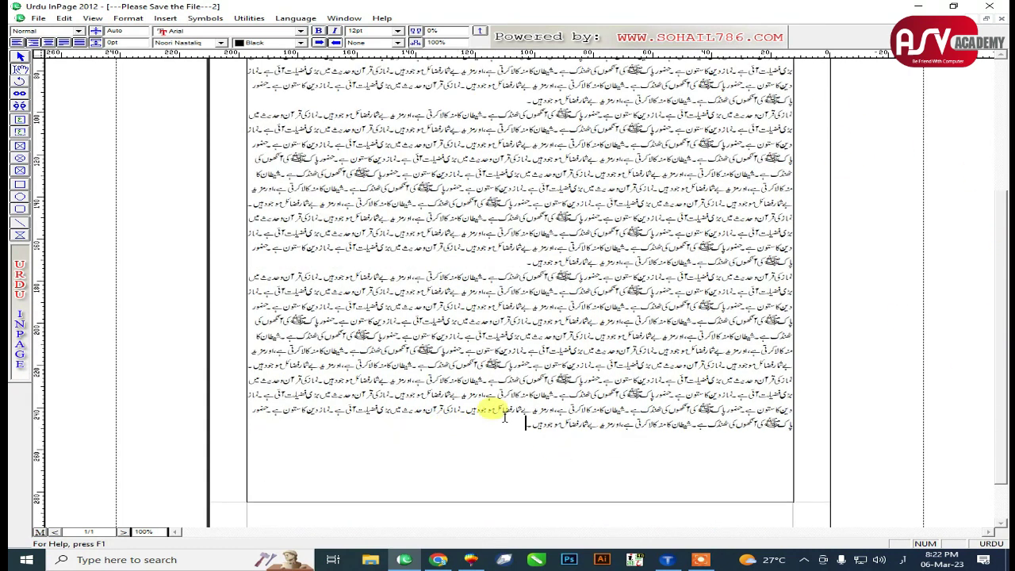
{"action": "left_click_drag", "start_coordinate": [482, 410], "coordinate": [890, 159]}
{"action": "scroll", "coordinate": [745, 253], "scroll_direction": "up", "scroll_amount": 4}
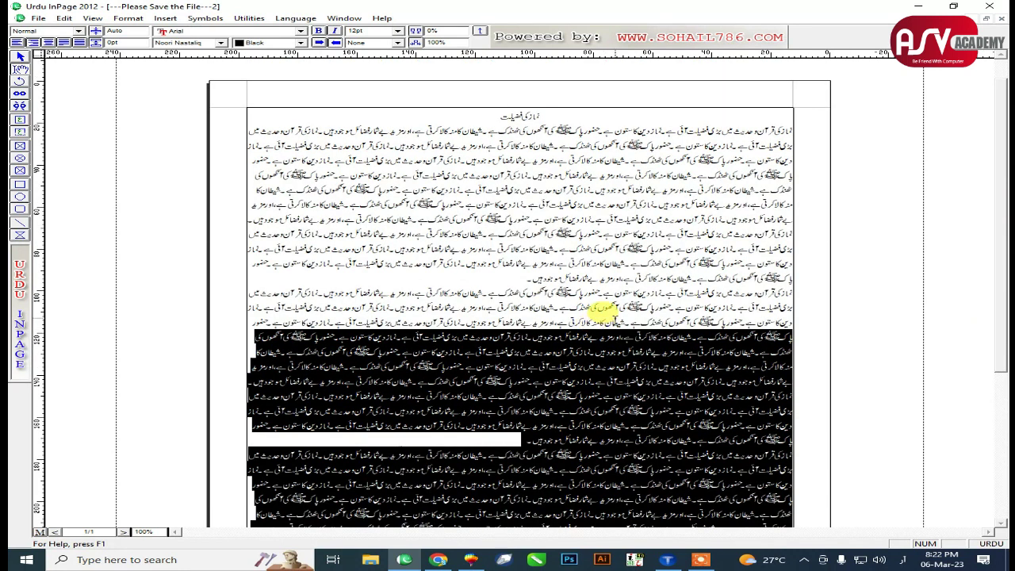
{"action": "left_click", "coordinate": [576, 337]}
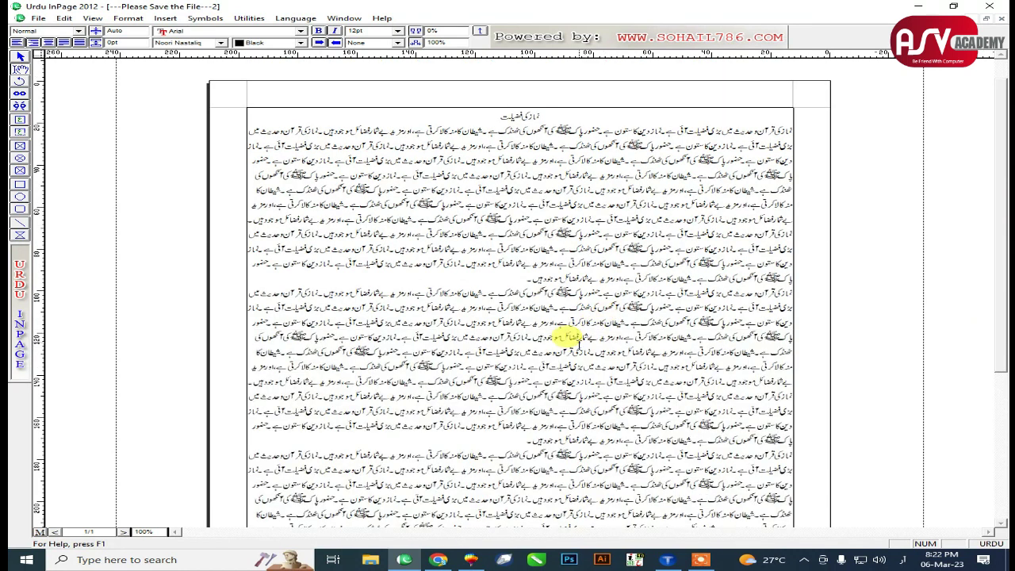
Delete all the text in the document, undo the deletion and clear the selection
{"action": "key", "text": "ctrl+a"}
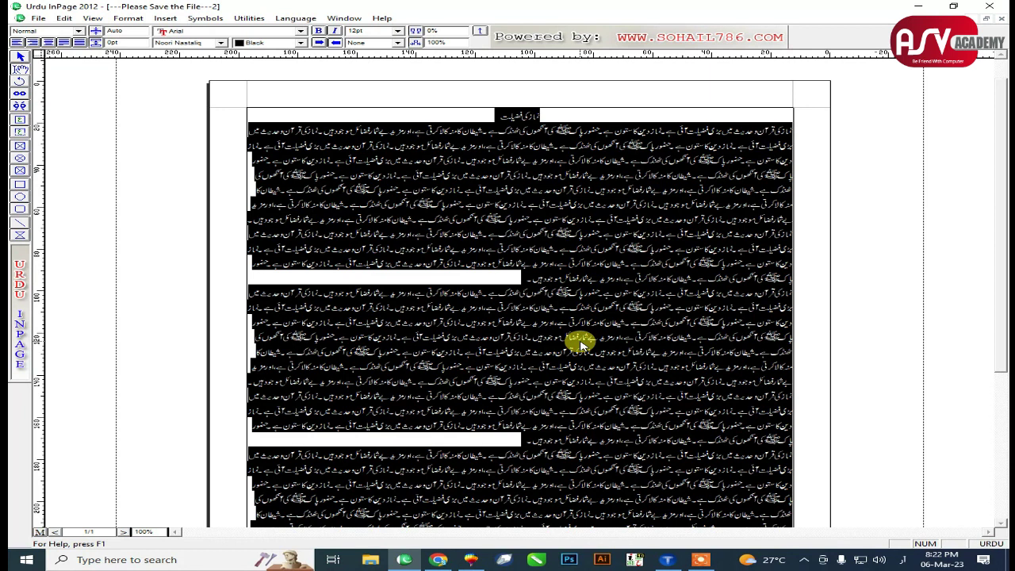
{"action": "key", "text": "Delete"}
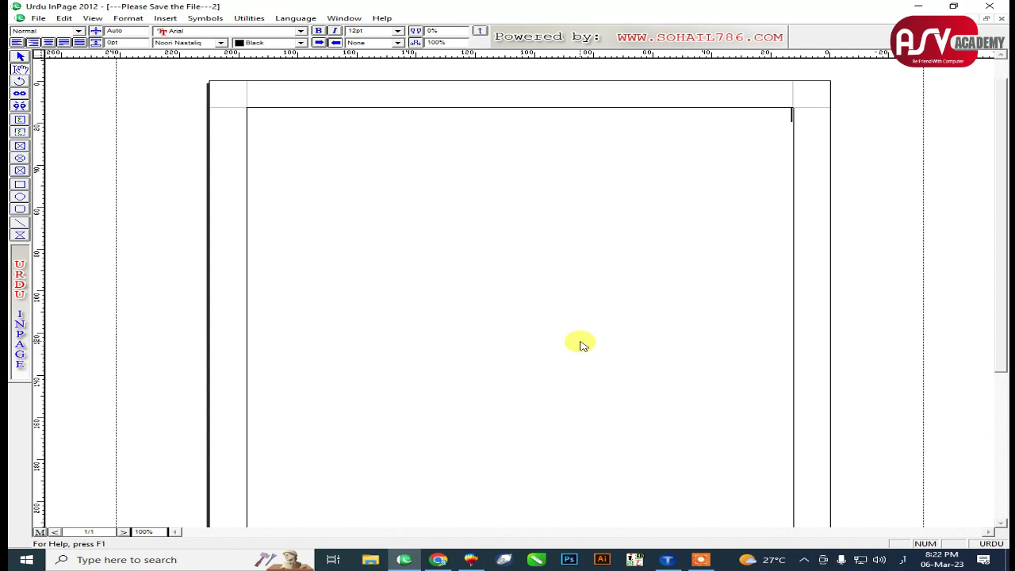
{"action": "key", "text": "ctrl+z"}
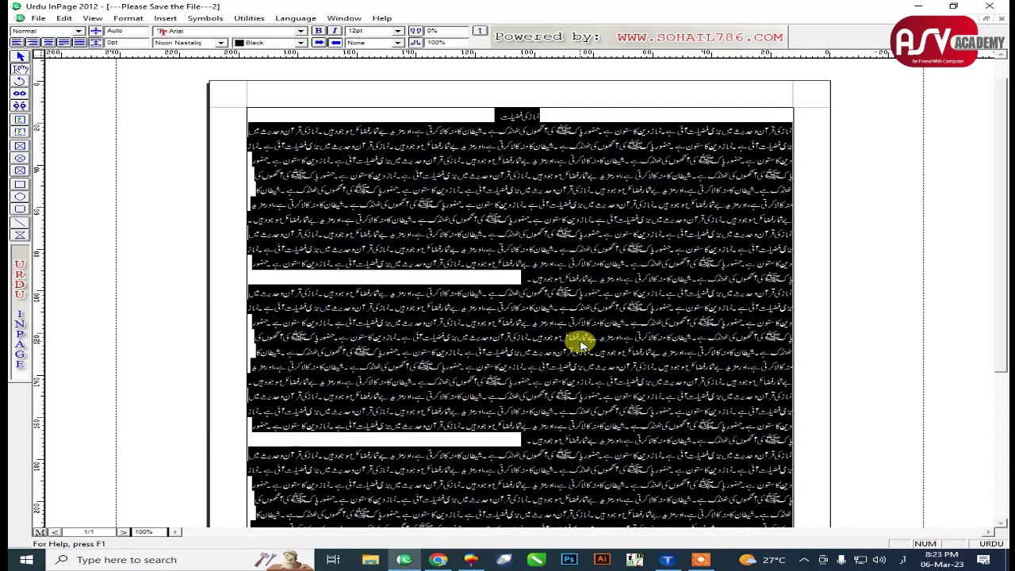
{"action": "left_click", "coordinate": [468, 283]}
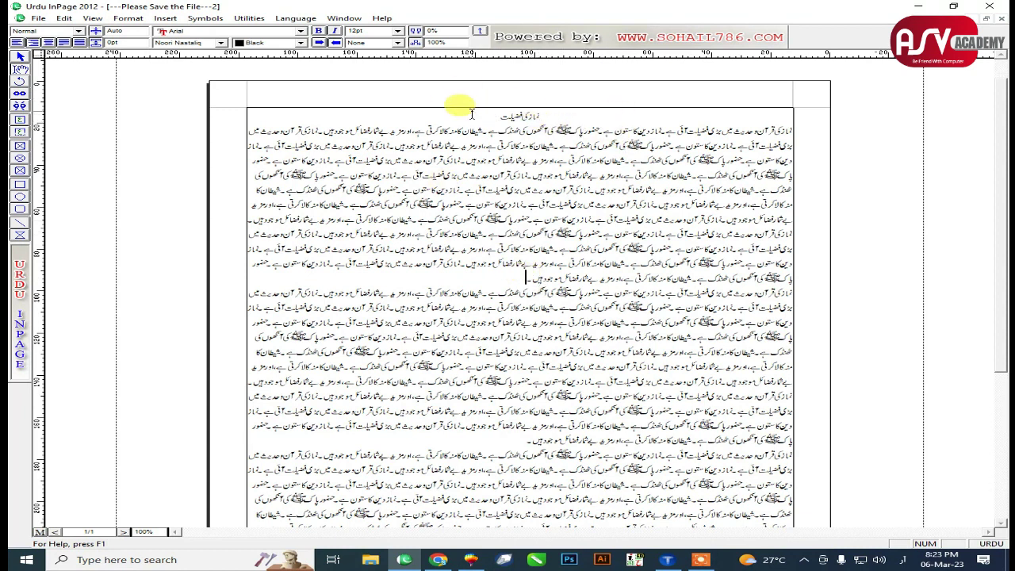
Justify all three body paragraphs below the heading so their full lines reach both margins, leaving the heading centered
{"action": "left_click_drag", "start_coordinate": [1004, 258], "coordinate": [827, 387]}
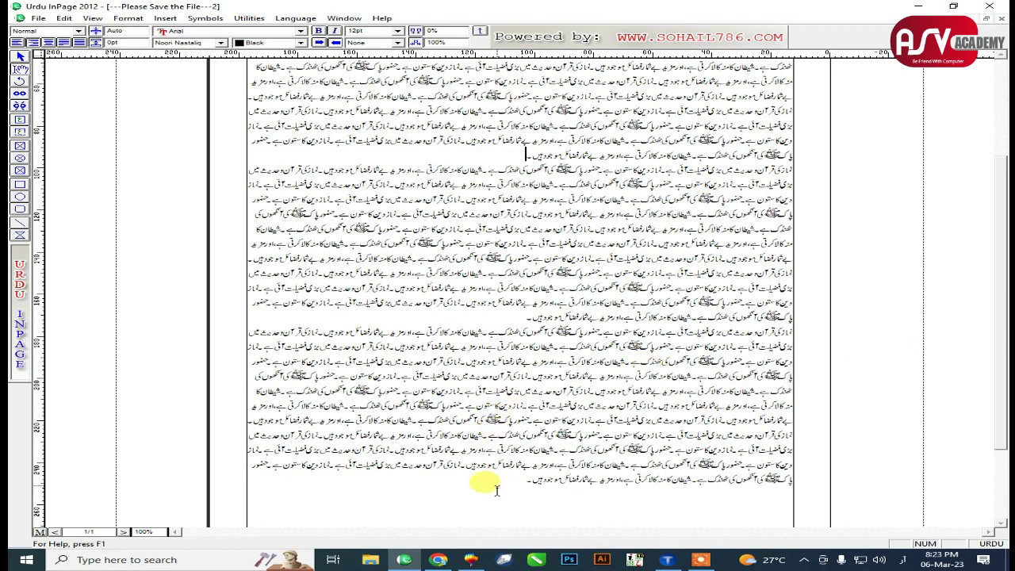
{"action": "left_click_drag", "start_coordinate": [511, 490], "coordinate": [802, 129]}
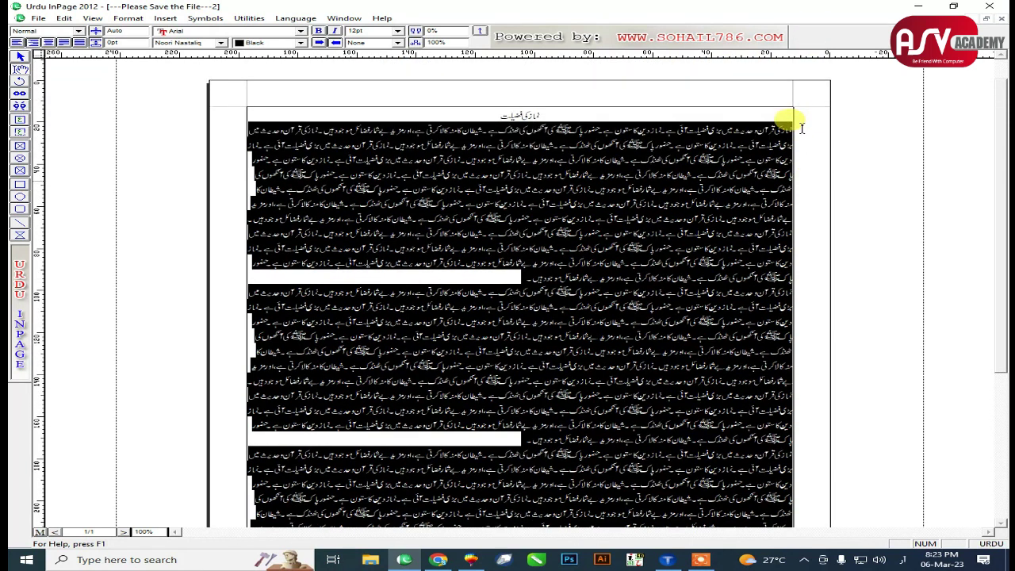
{"action": "left_click_drag", "start_coordinate": [505, 105], "coordinate": [519, 106]}
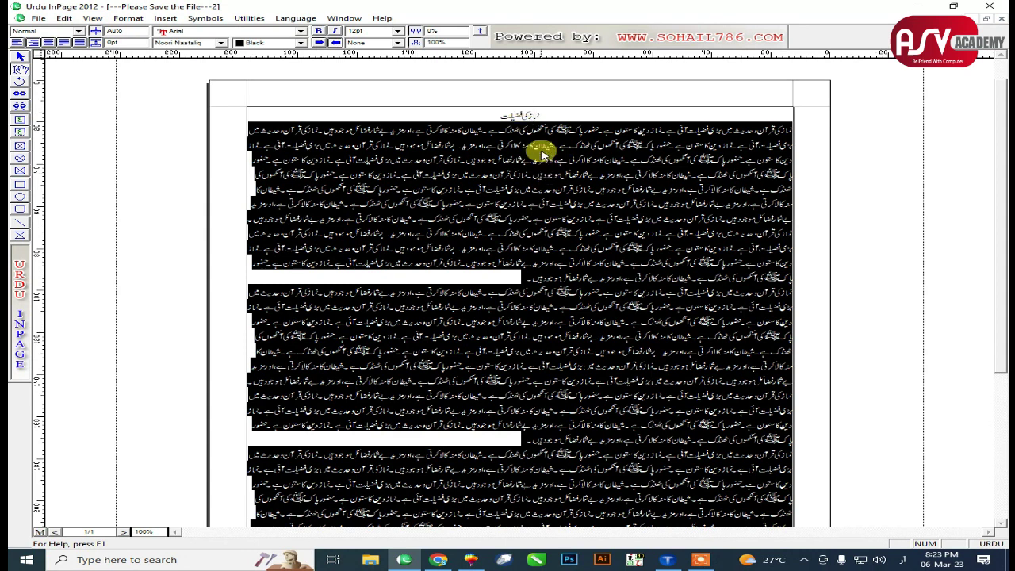
{"action": "left_click", "coordinate": [63, 43]}
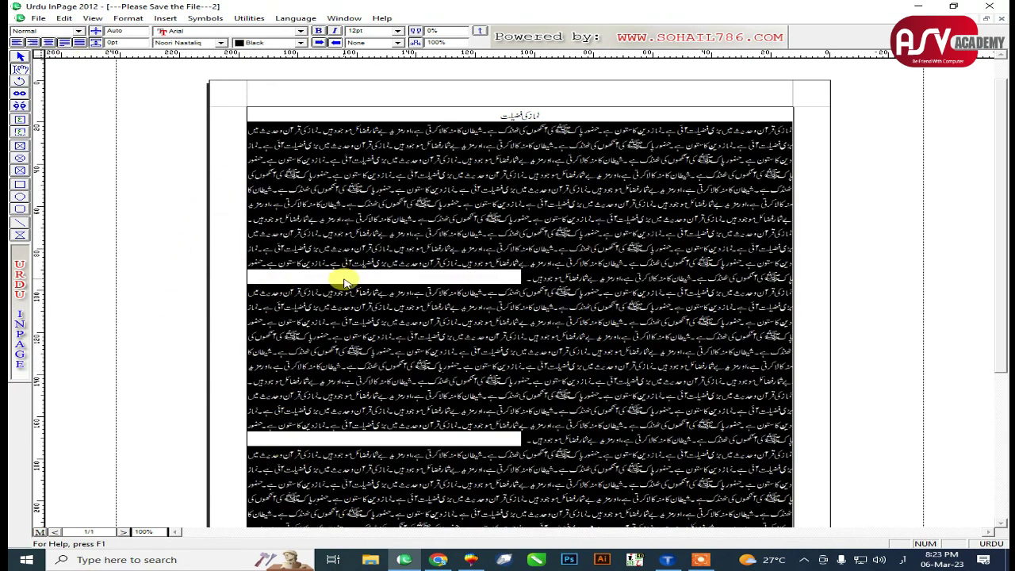
{"action": "left_click", "coordinate": [497, 116]}
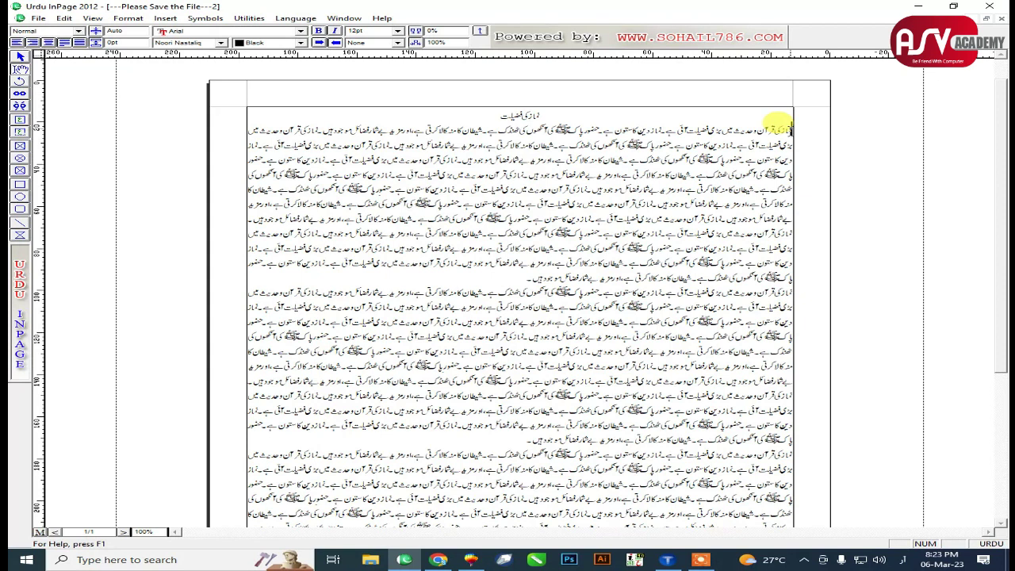
{"action": "left_click", "coordinate": [145, 559]}
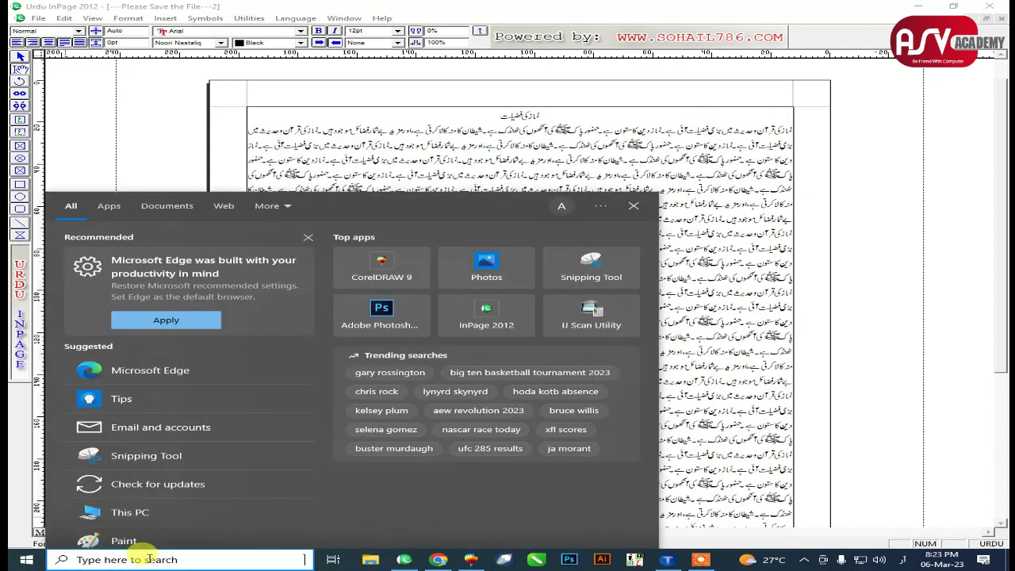
{"action": "type", "text": "ک"}
{"action": "key", "text": "BackSpace"}
{"action": "key", "text": "alt+shift"}
{"action": "type", "text": "key"}
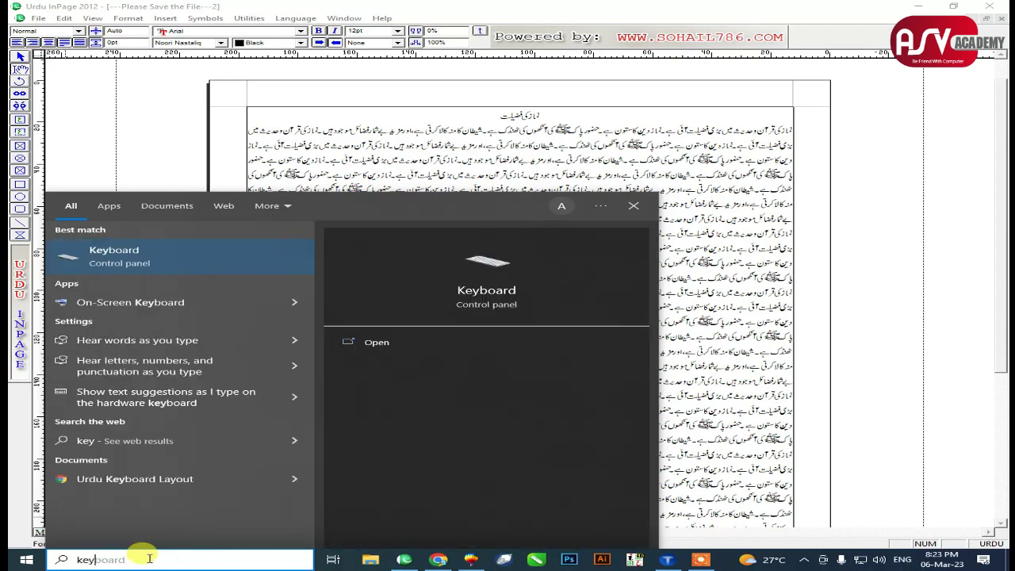
{"action": "left_click", "coordinate": [177, 247]}
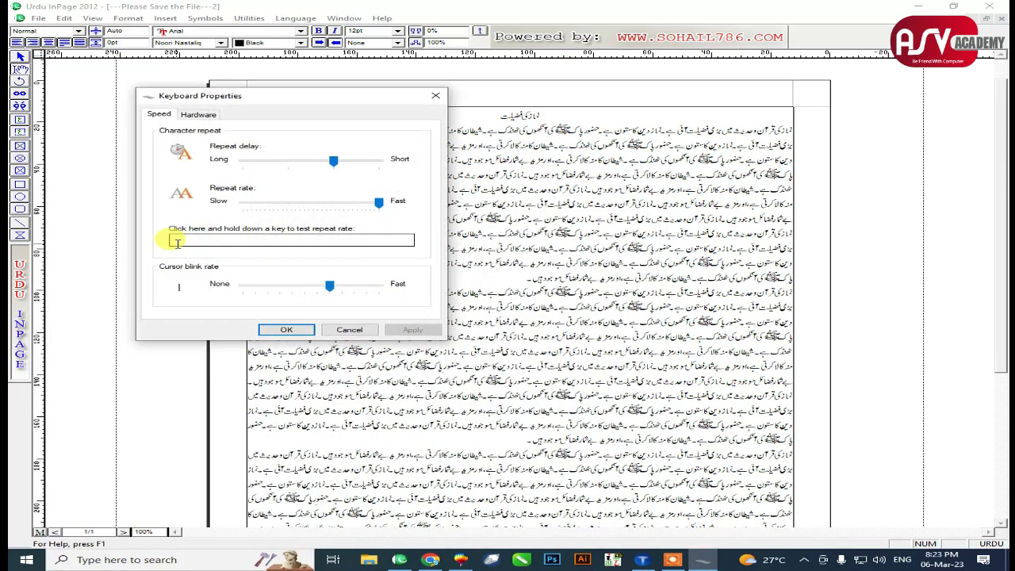
{"action": "left_click", "coordinate": [436, 95]}
Open the On-Screen Keyboard from the Windows search, examine where the Tab key sits, and minimize the keyboard
{"action": "left_click", "coordinate": [89, 559]}
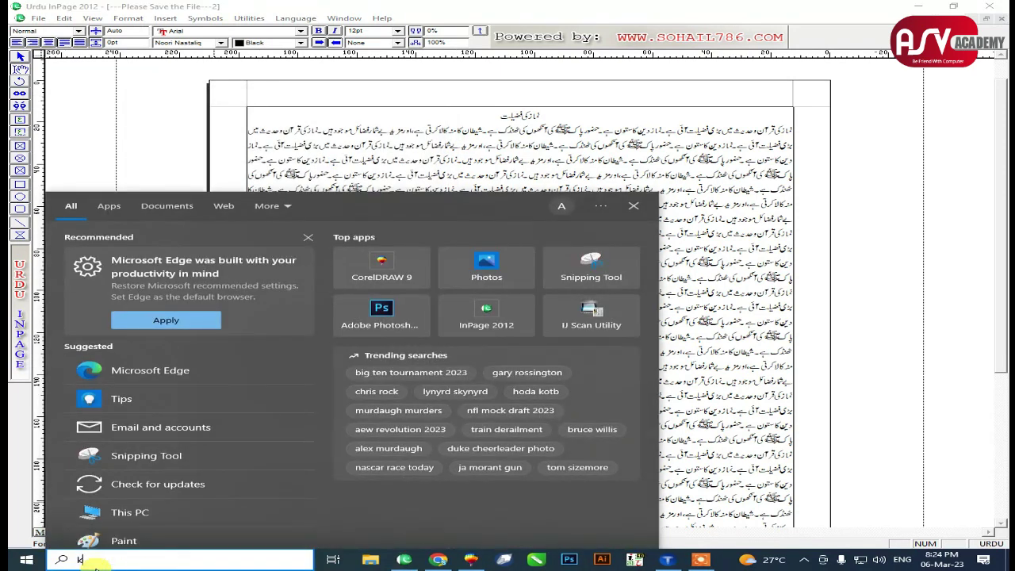
{"action": "type", "text": "key"}
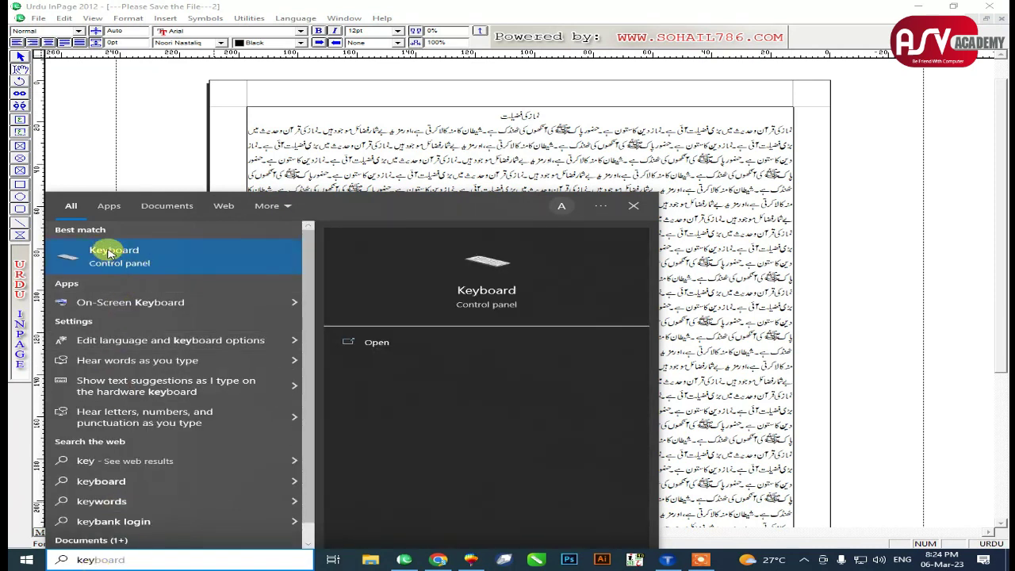
{"action": "left_click", "coordinate": [100, 304]}
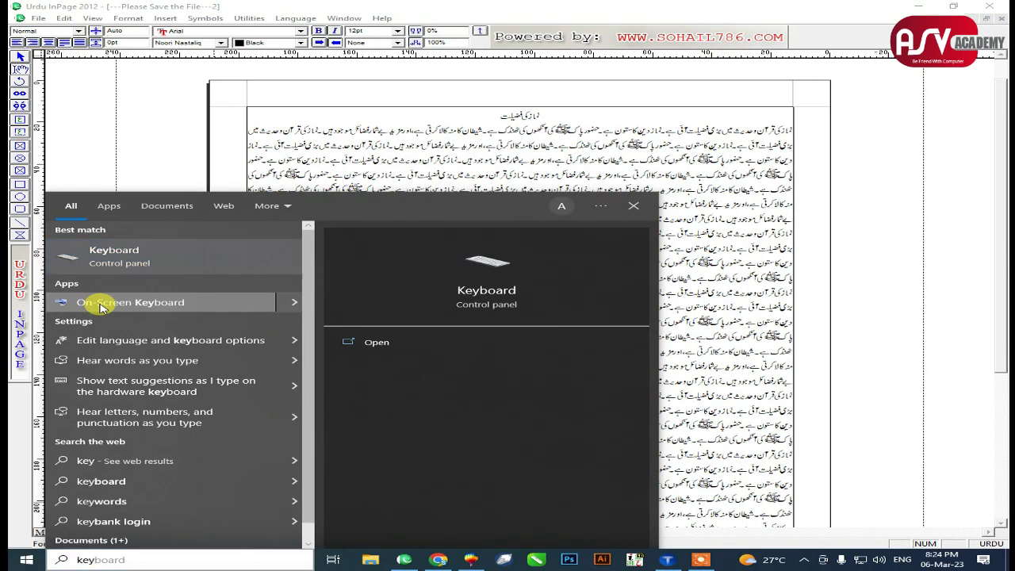
{"action": "left_click_drag", "start_coordinate": [391, 65], "coordinate": [426, 302]}
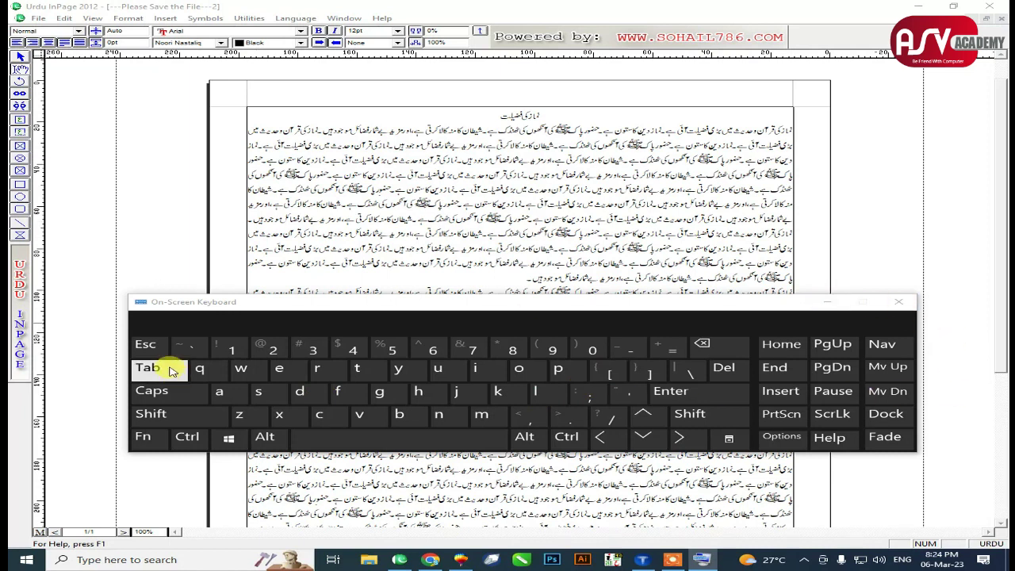
{"action": "left_click", "coordinate": [826, 301]}
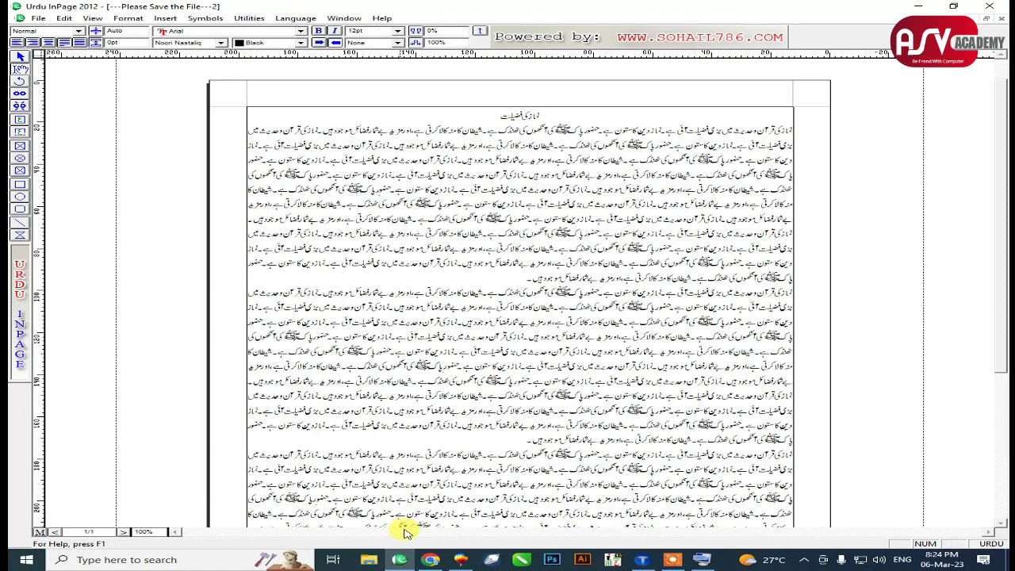
Indent the first line of each of the three body paragraphs by one tab
{"action": "key", "text": "Tab"}
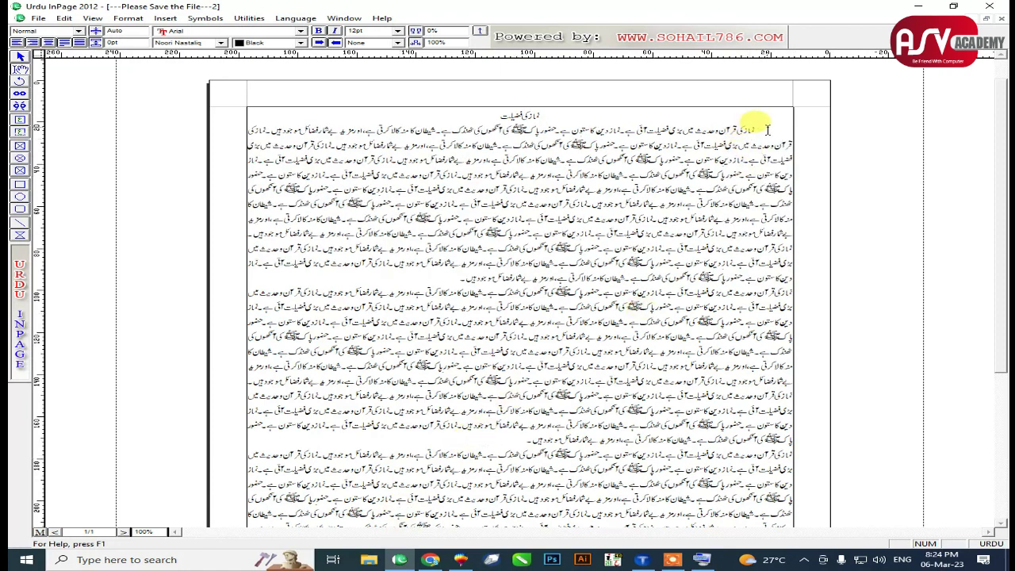
{"action": "left_click", "coordinate": [792, 288]}
{"action": "key", "text": "Tab"}
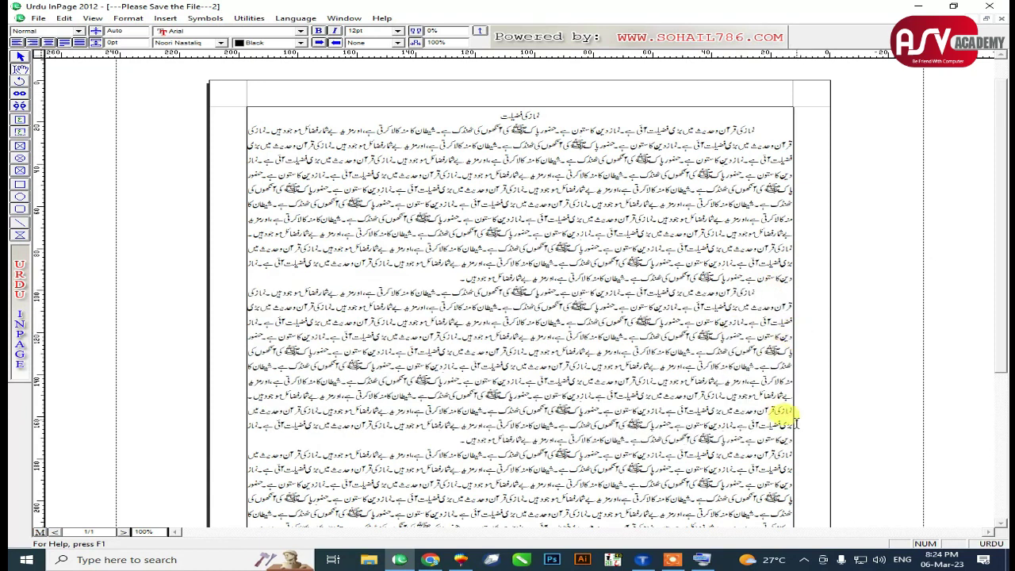
{"action": "left_click", "coordinate": [790, 453]}
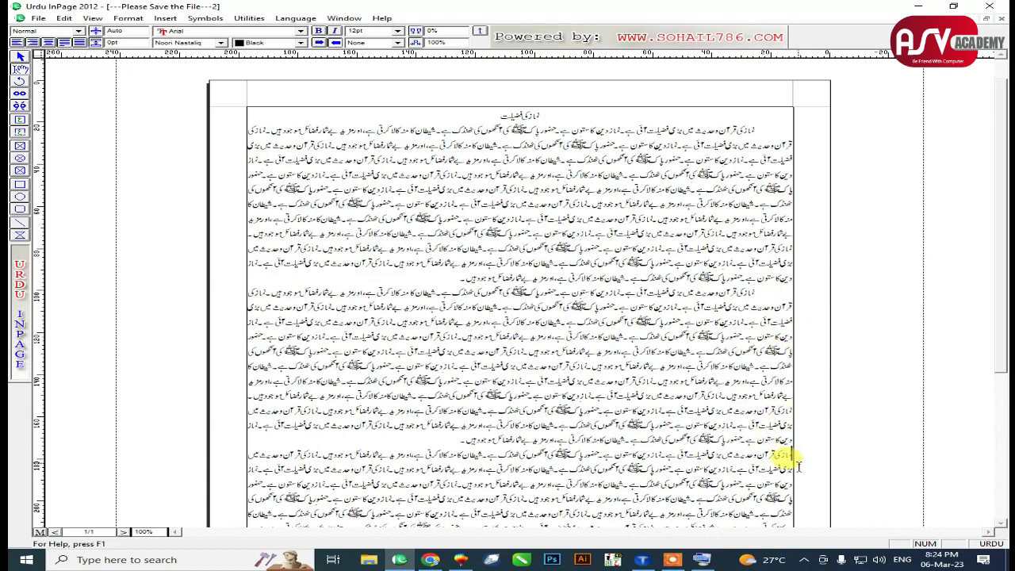
{"action": "key", "text": "Tab"}
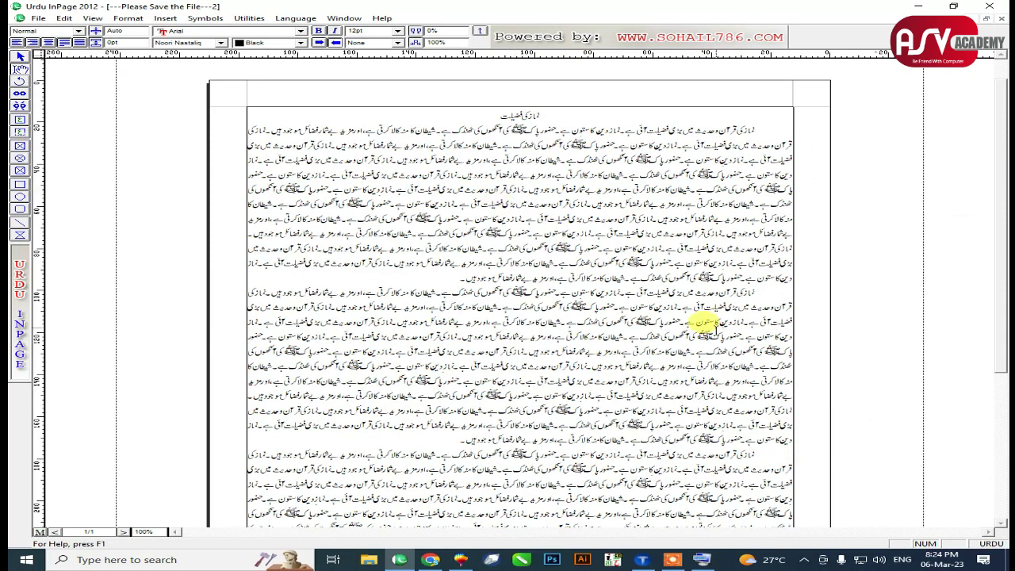
Delete the whole third body paragraph at the end of the text
{"action": "scroll", "coordinate": [997, 344], "scroll_direction": "down", "scroll_amount": 3}
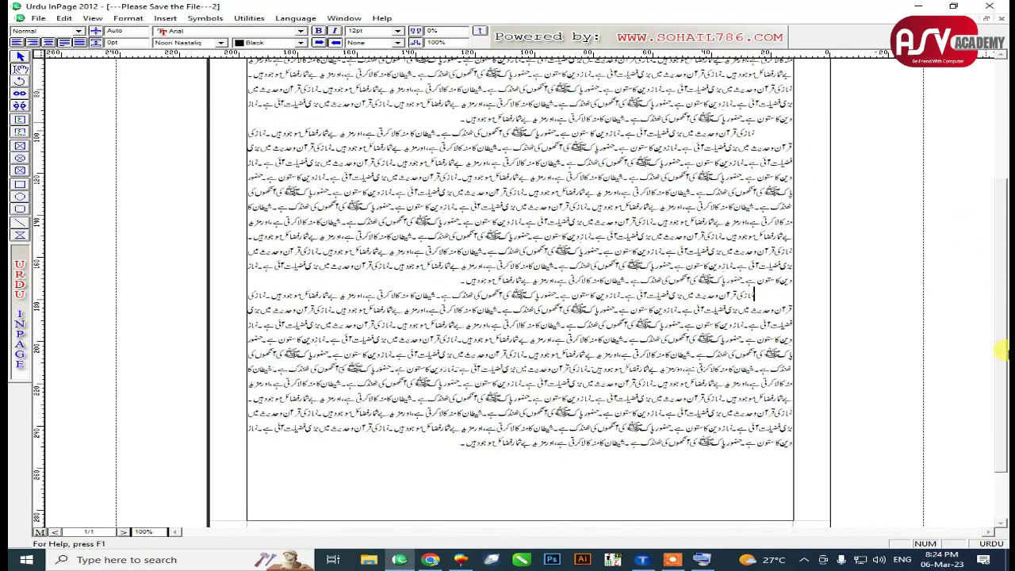
{"action": "left_click_drag", "start_coordinate": [410, 453], "coordinate": [807, 298]}
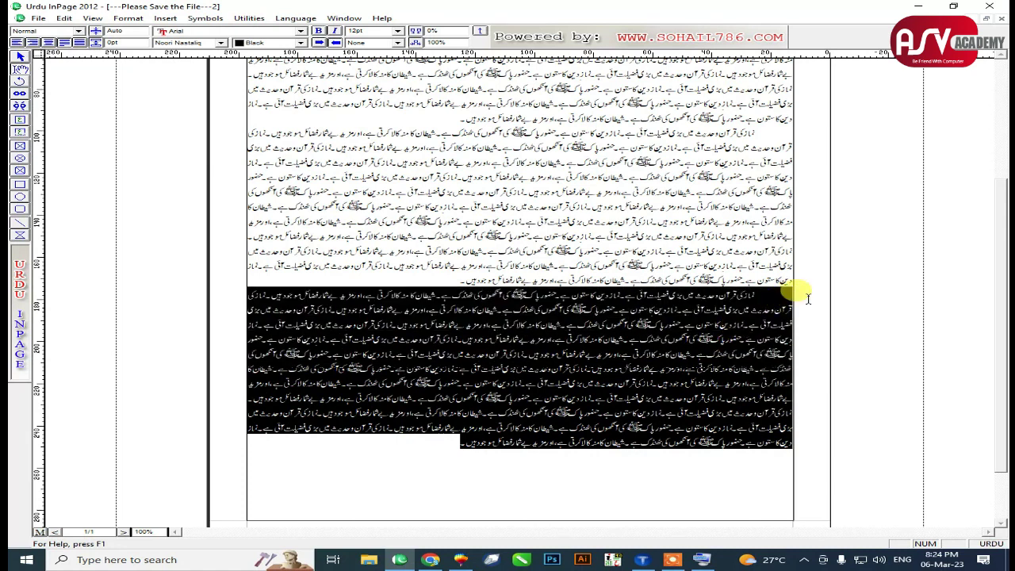
{"action": "key", "text": "Delete"}
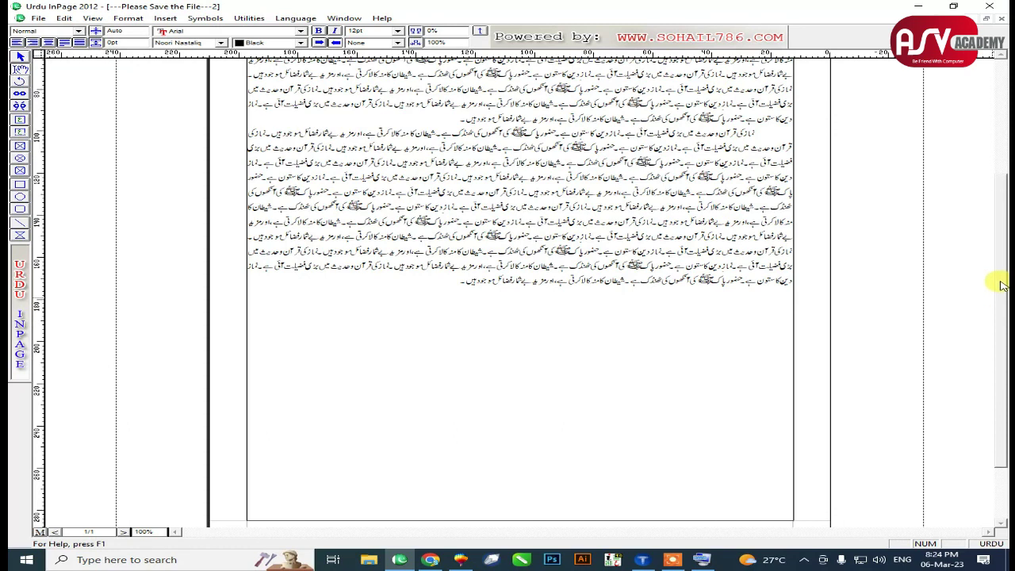
Try a 15 pt font size on both remaining body paragraphs and settle on 14 pt
{"action": "left_click_drag", "start_coordinate": [1002, 230], "coordinate": [1002, 151]}
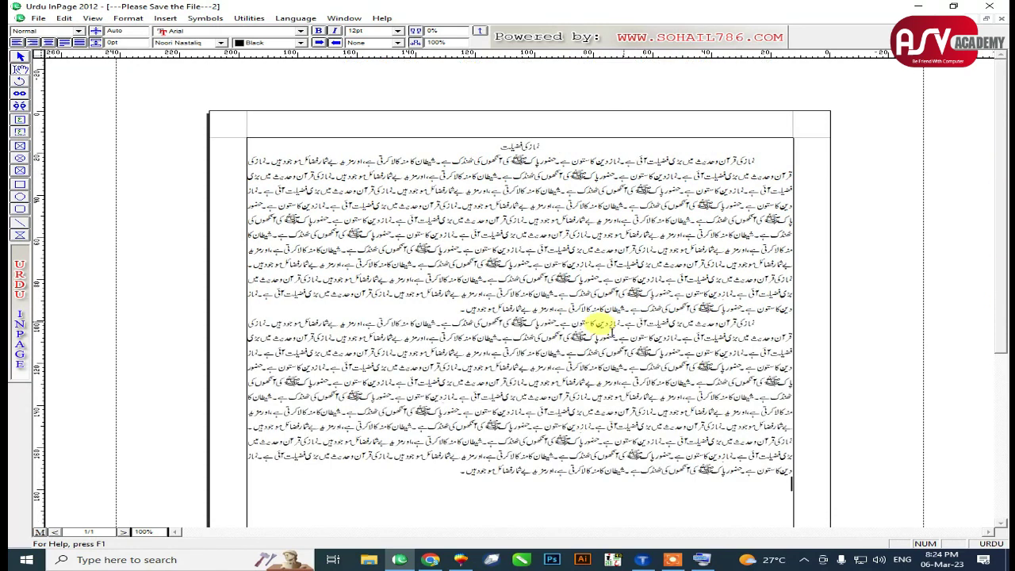
{"action": "left_click_drag", "start_coordinate": [456, 479], "coordinate": [820, 163]}
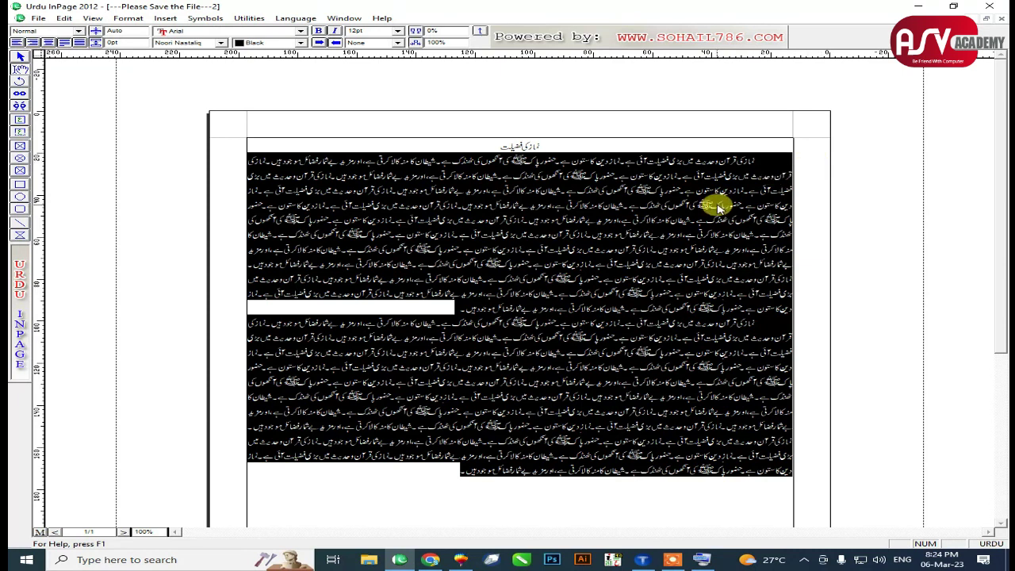
{"action": "left_click", "coordinate": [370, 30]}
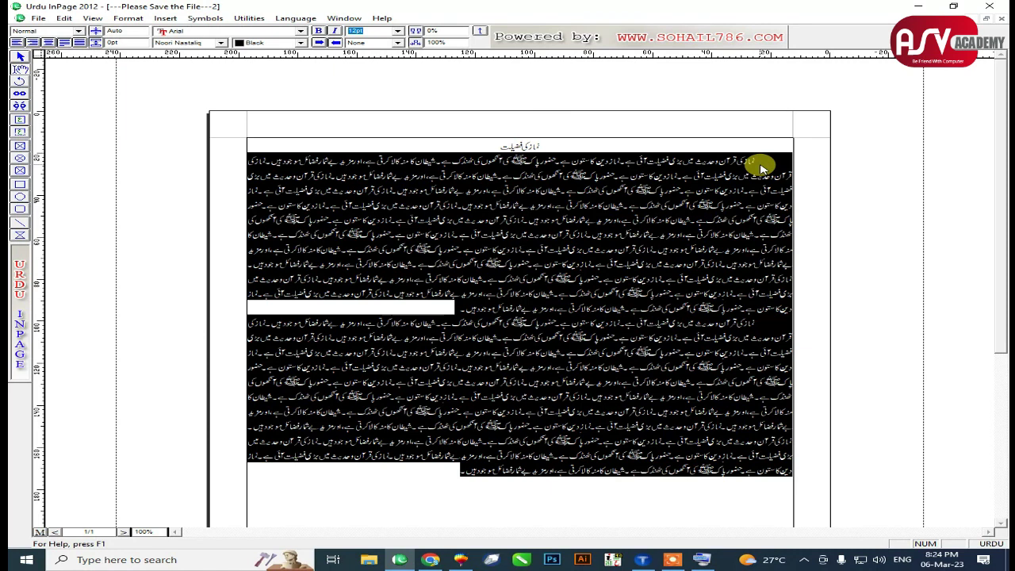
{"action": "type", "text": "15"}
{"action": "key", "text": "Return"}
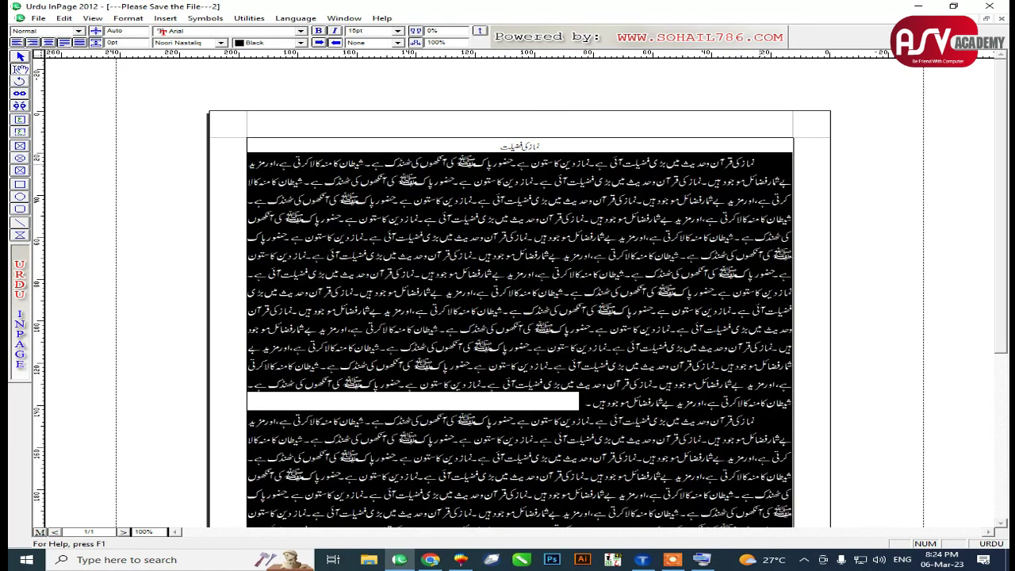
{"action": "left_click_drag", "start_coordinate": [1003, 150], "coordinate": [997, 127]}
{"action": "left_click", "coordinate": [388, 31]}
{"action": "type", "text": "1"}
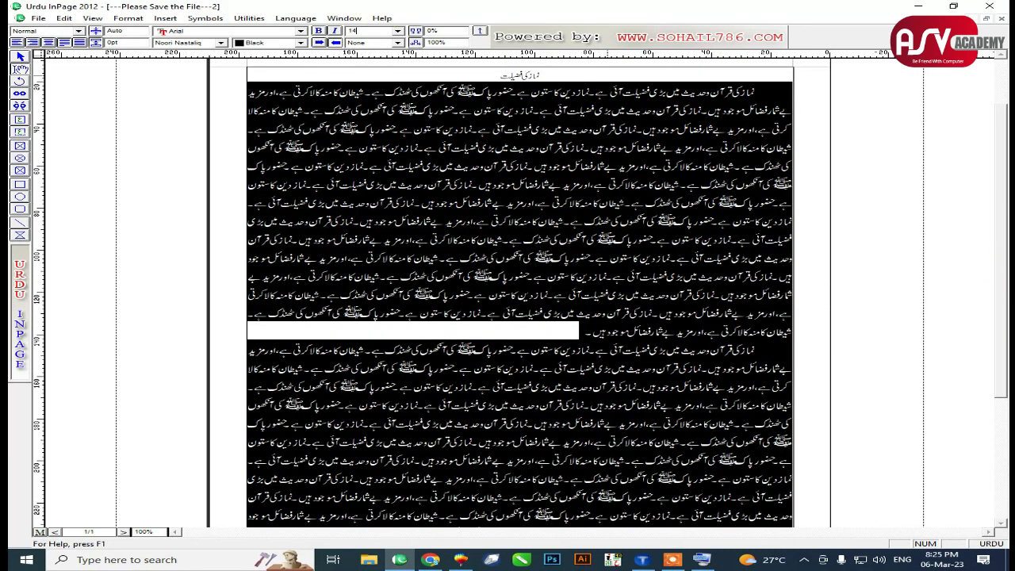
{"action": "type", "text": "4"}
{"action": "key", "text": "Return"}
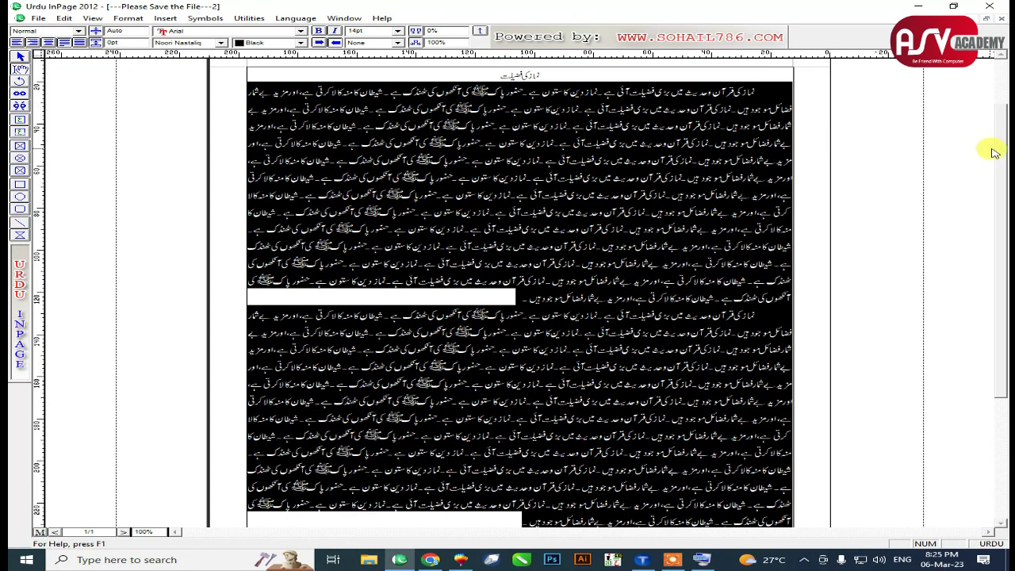
Set the font size of the heading "نماز کی فضیلت" to 18 pt
{"action": "scroll", "coordinate": [995, 150], "scroll_direction": "up", "scroll_amount": 1}
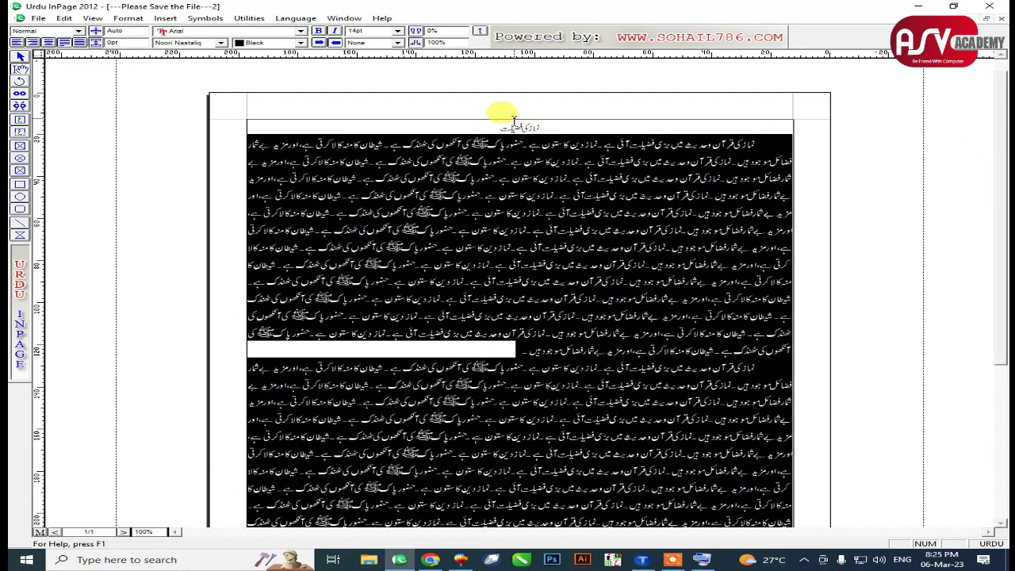
{"action": "left_click", "coordinate": [513, 121]}
{"action": "left_click_drag", "start_coordinate": [470, 126], "coordinate": [506, 135]}
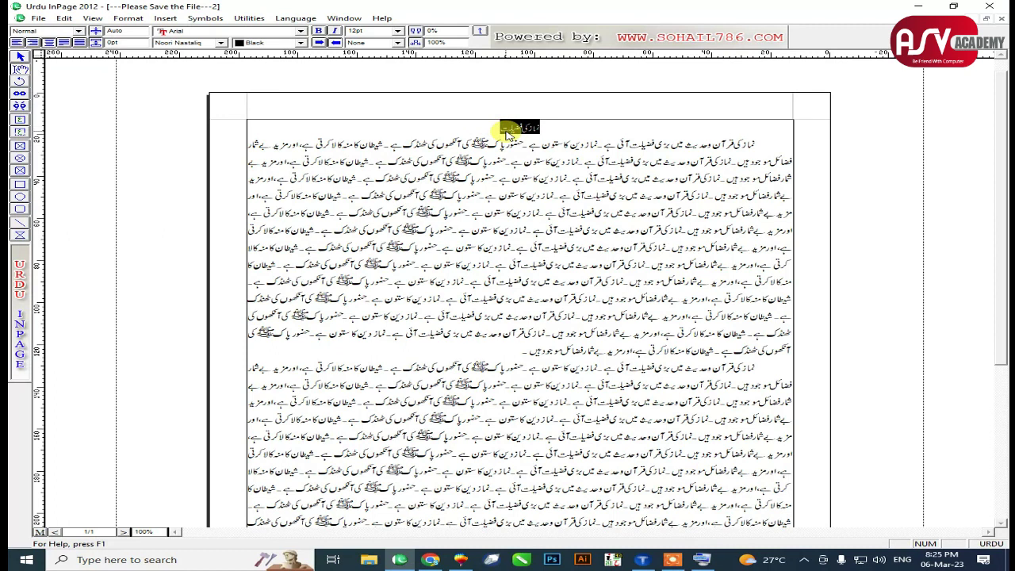
{"action": "left_click", "coordinate": [369, 42]}
{"action": "left_click", "coordinate": [375, 30]}
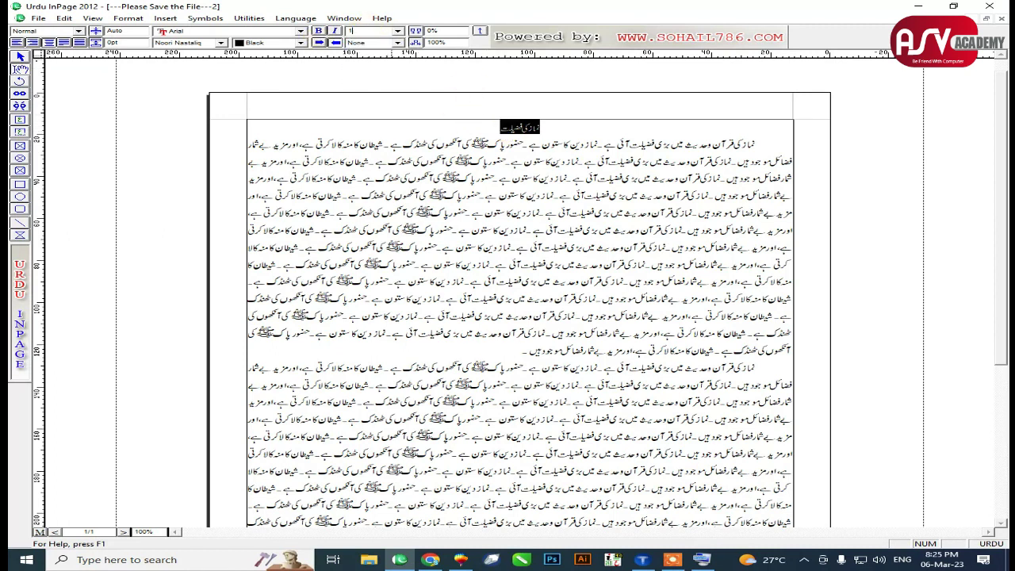
{"action": "type", "text": "18"}
{"action": "key", "text": "Return"}
Change the Urdu font of the heading "نماز کی فضیلت" to Bombay Black
{"action": "left_click_drag", "start_coordinate": [436, 143], "coordinate": [563, 131]}
{"action": "left_click", "coordinate": [485, 135]}
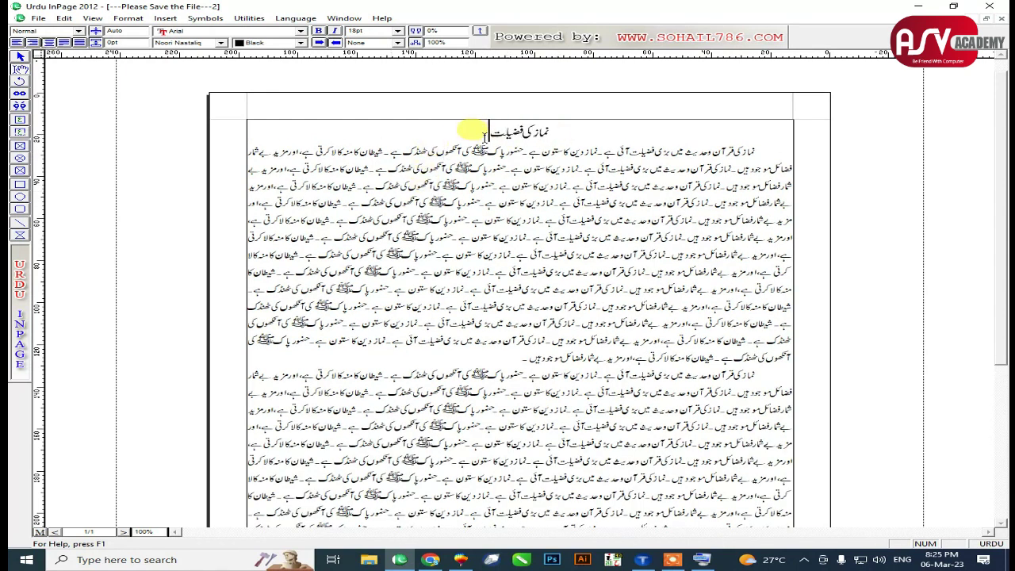
{"action": "left_click_drag", "start_coordinate": [485, 134], "coordinate": [547, 137]}
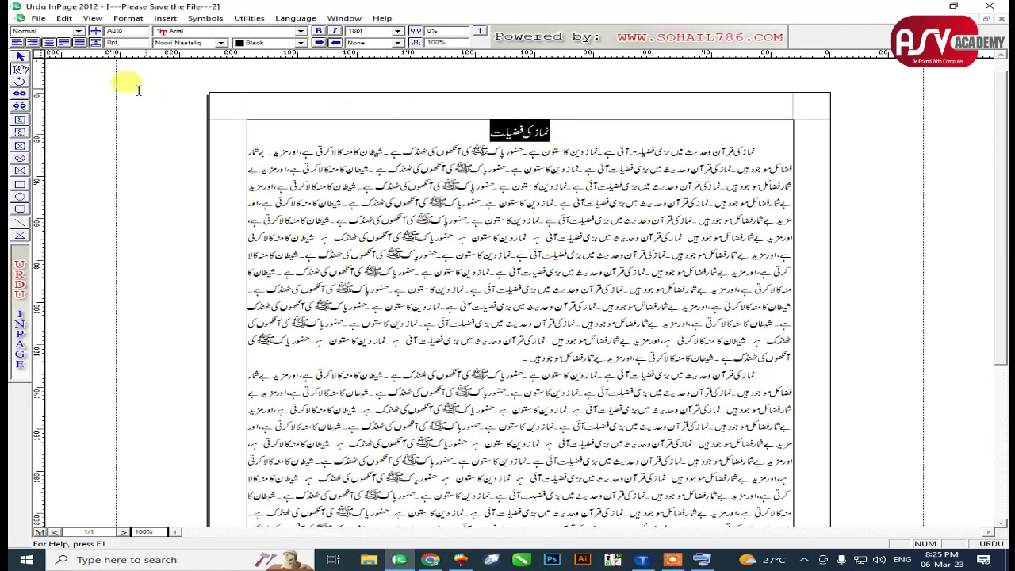
{"action": "left_click", "coordinate": [182, 43]}
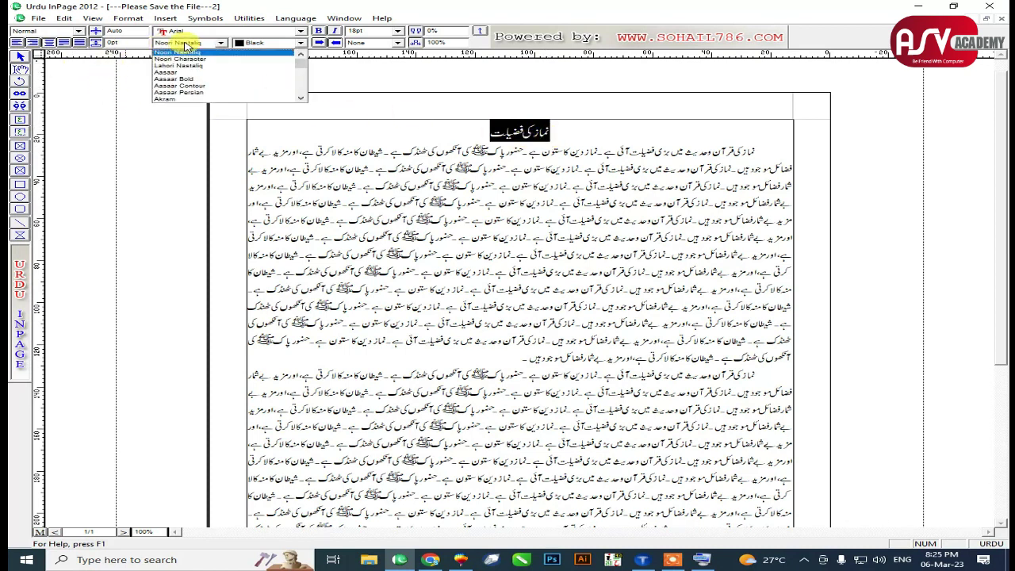
{"action": "left_click_drag", "start_coordinate": [299, 60], "coordinate": [303, 75]}
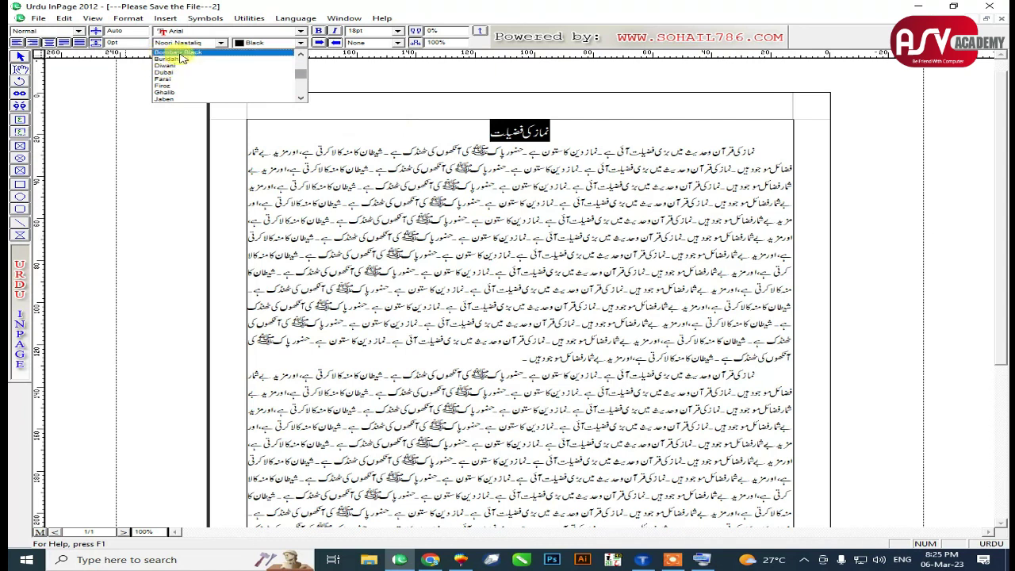
{"action": "left_click", "coordinate": [300, 54]}
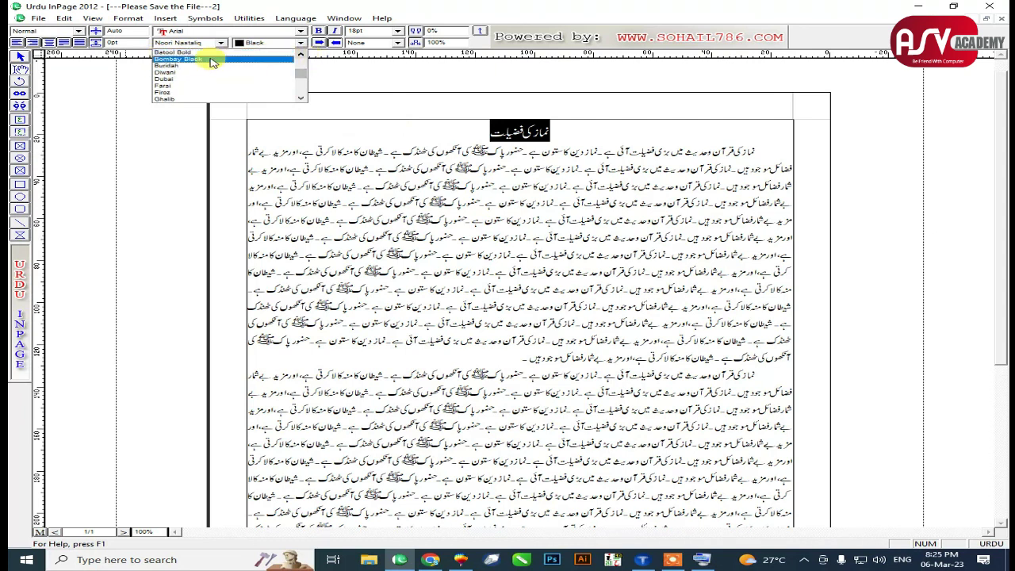
{"action": "left_click", "coordinate": [180, 63]}
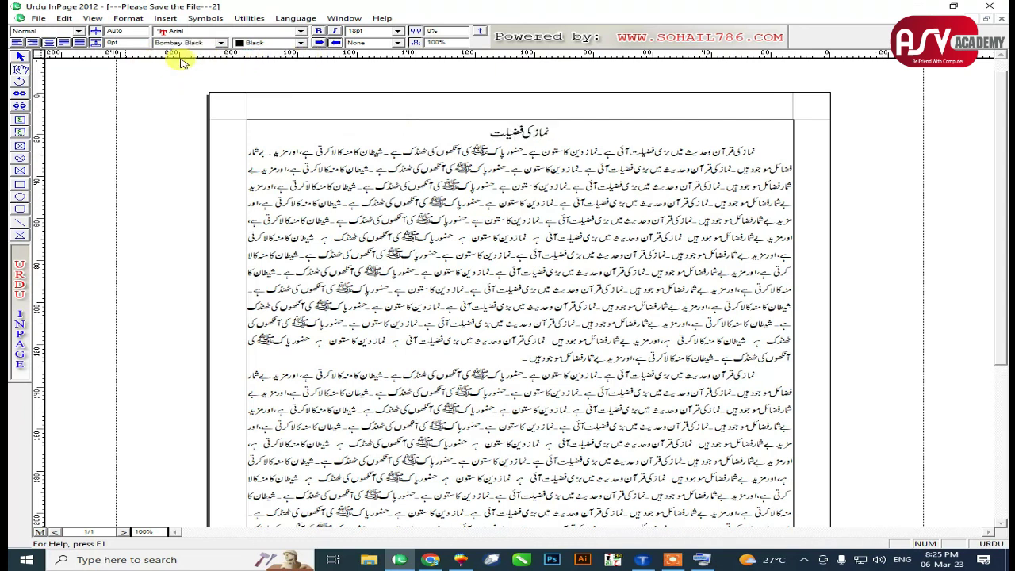
{"action": "left_click", "coordinate": [553, 131]}
{"action": "left_click_drag", "start_coordinate": [454, 128], "coordinate": [602, 120]}
{"action": "left_click", "coordinate": [463, 127]}
{"action": "left_click_drag", "start_coordinate": [414, 130], "coordinate": [571, 131]}
Enclose the heading in a pair of ornamental bracket symbols, one after its last word and one before its first word
{"action": "left_click", "coordinate": [394, 140]}
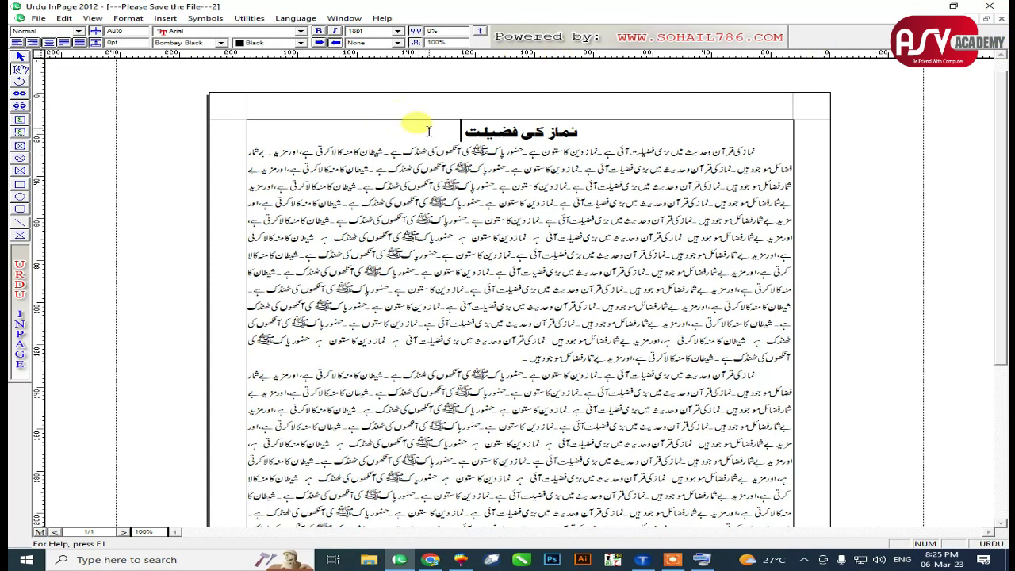
{"action": "left_click", "coordinate": [203, 18]}
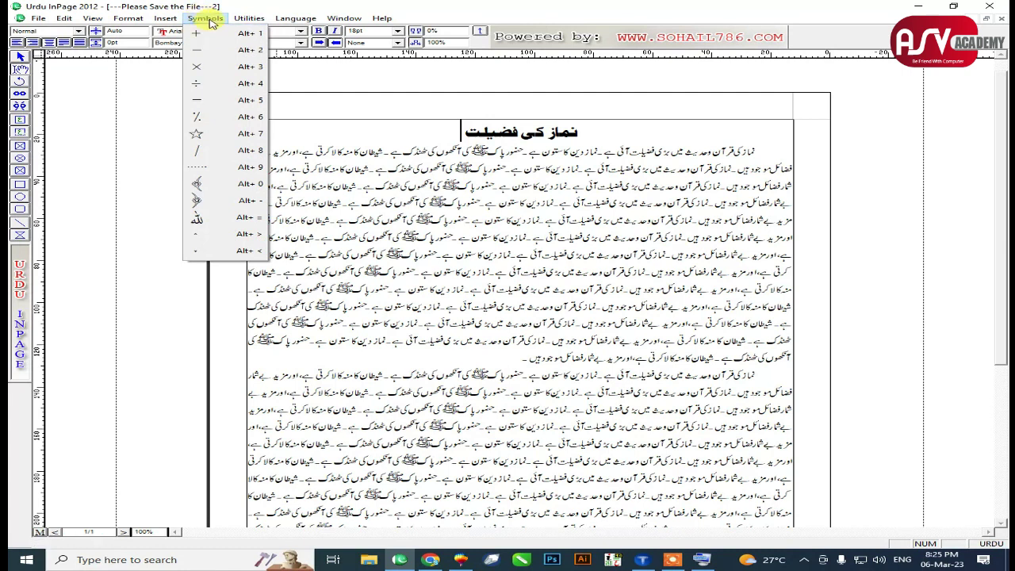
{"action": "left_click", "coordinate": [200, 183]}
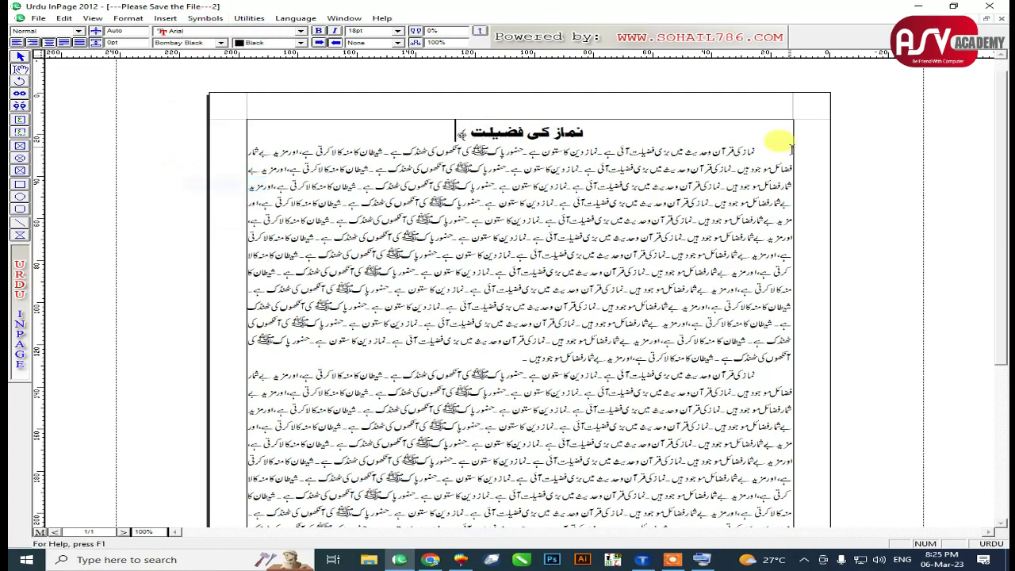
{"action": "left_click", "coordinate": [249, 19]}
{"action": "mouse_move", "coordinate": [205, 16]}
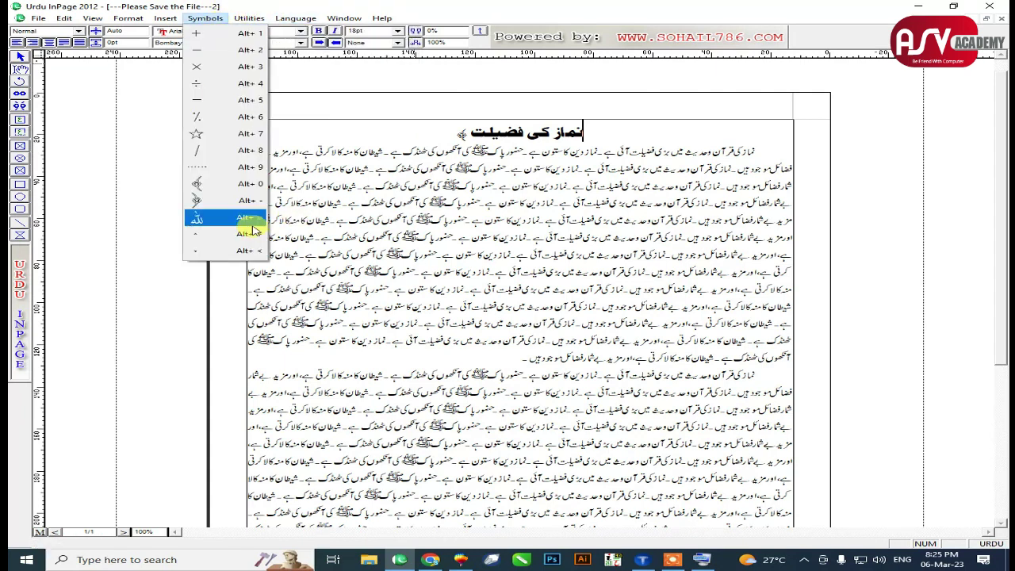
{"action": "left_click", "coordinate": [227, 204]}
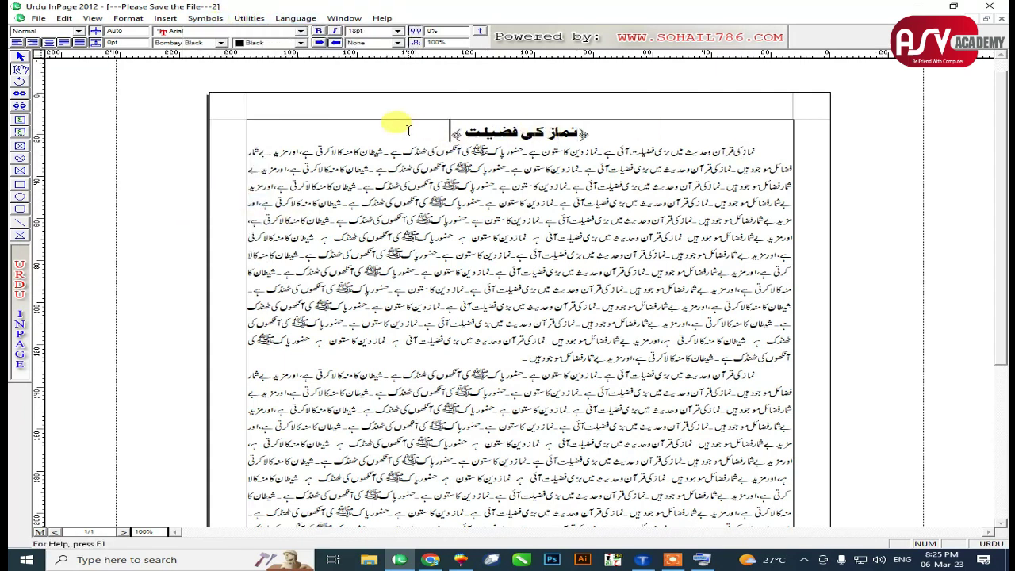
{"action": "double_click", "coordinate": [131, 30]}
{"action": "left_click", "coordinate": [55, 32]}
{"action": "left_click", "coordinate": [54, 32]}
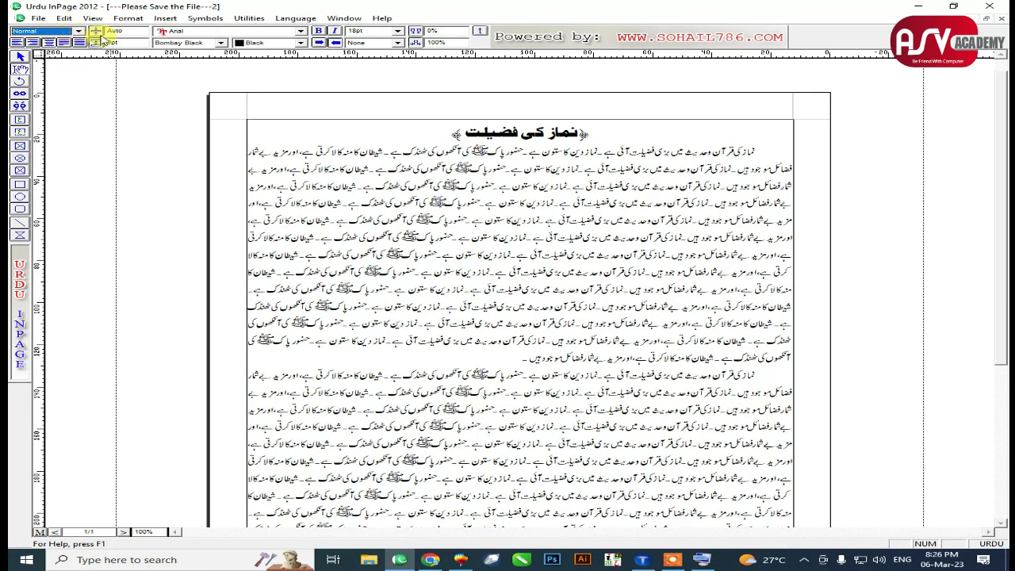
{"action": "left_click", "coordinate": [132, 30]}
{"action": "double_click", "coordinate": [136, 30]}
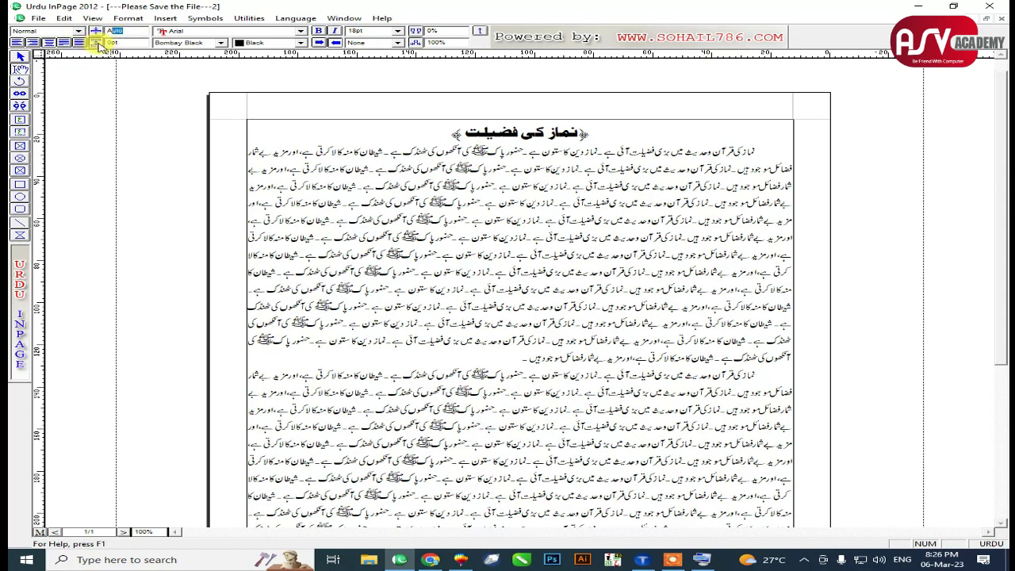
Select both body paragraphs below the heading and set their line spacing to 10 pt
{"action": "left_click_drag", "start_coordinate": [519, 358], "coordinate": [823, 156]}
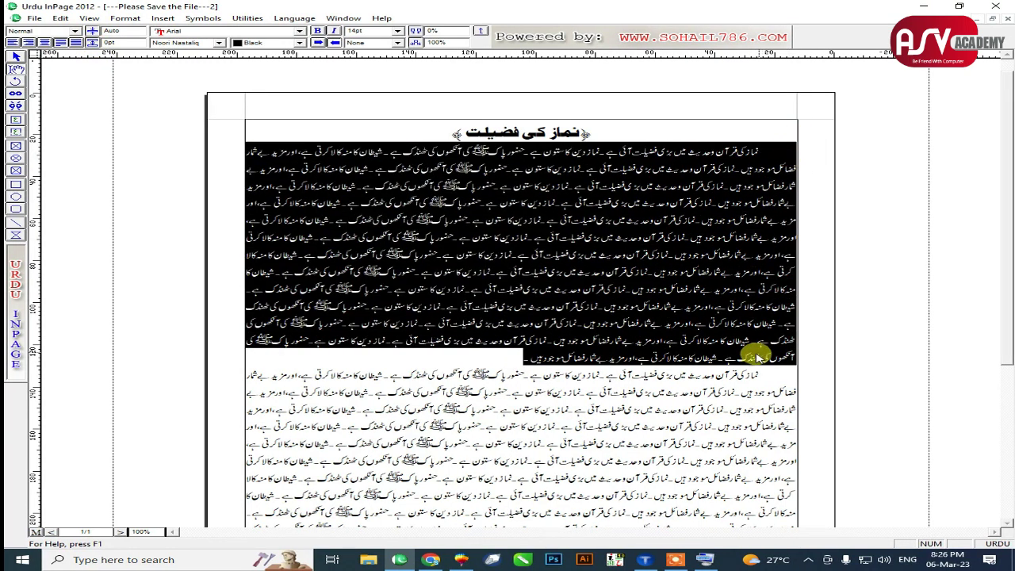
{"action": "scroll", "coordinate": [1005, 246], "scroll_direction": "down", "scroll_amount": 3}
{"action": "left_click_drag", "start_coordinate": [476, 459], "coordinate": [793, 76]}
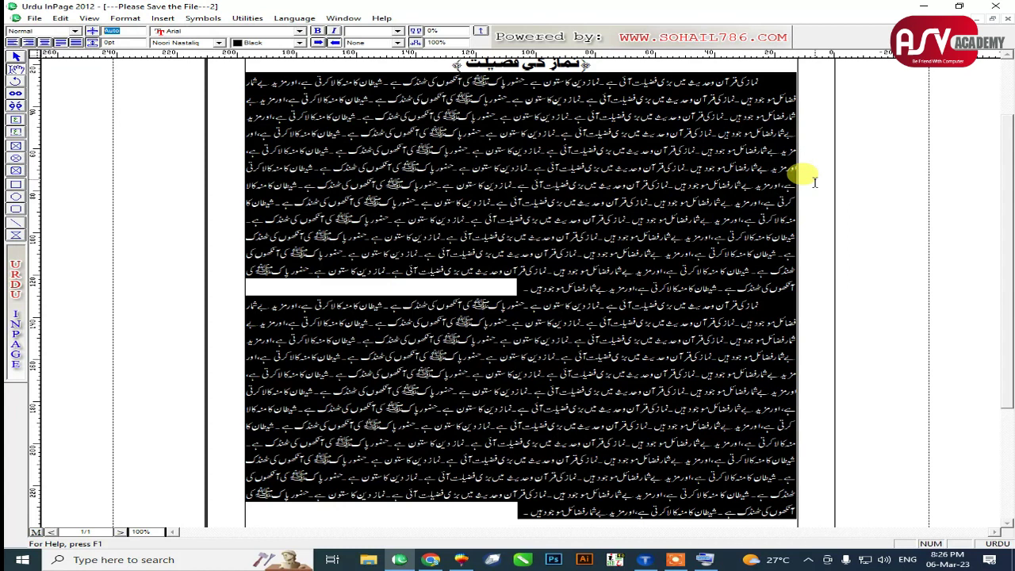
{"action": "type", "text": "10"}
{"action": "key", "text": "Return"}
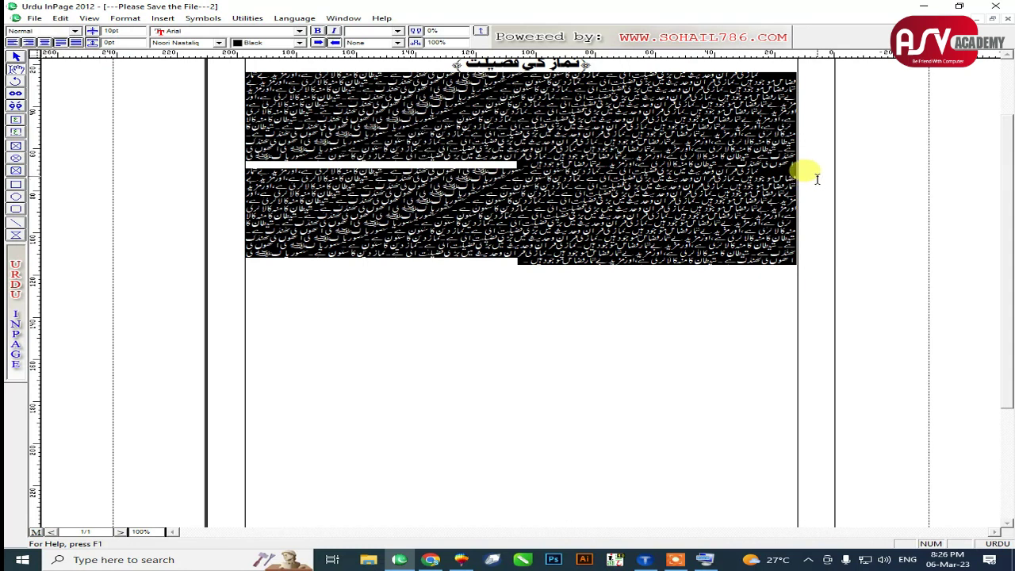
Try line spacings of 25 pt, 17 pt and again 25 pt on the two selected body paragraphs
{"action": "left_click_drag", "start_coordinate": [125, 31], "coordinate": [66, 37]}
{"action": "type", "text": "25"}
{"action": "key", "text": "Return"}
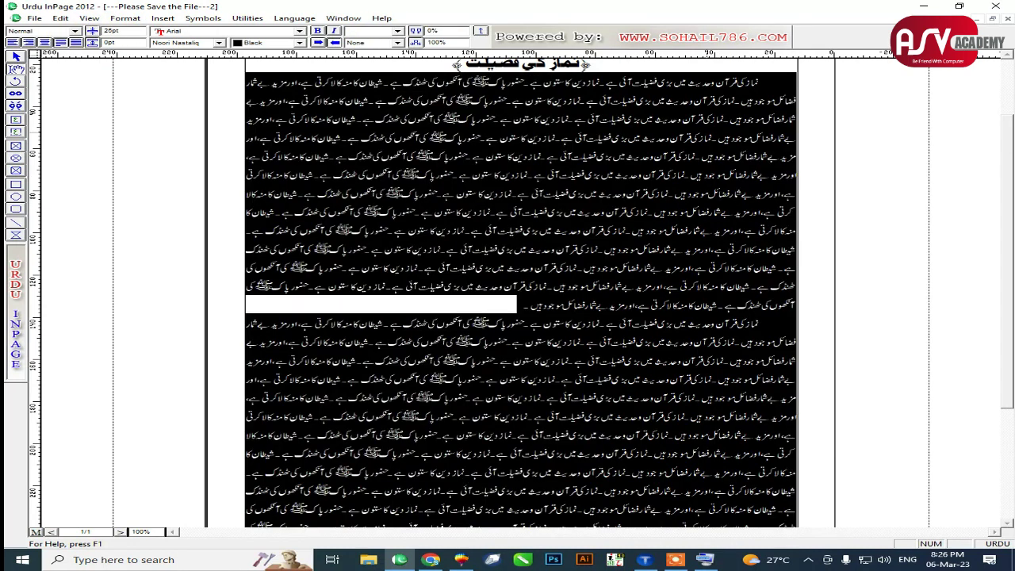
{"action": "left_click_drag", "start_coordinate": [131, 31], "coordinate": [104, 32]}
{"action": "type", "text": "17"}
{"action": "key", "text": "Return"}
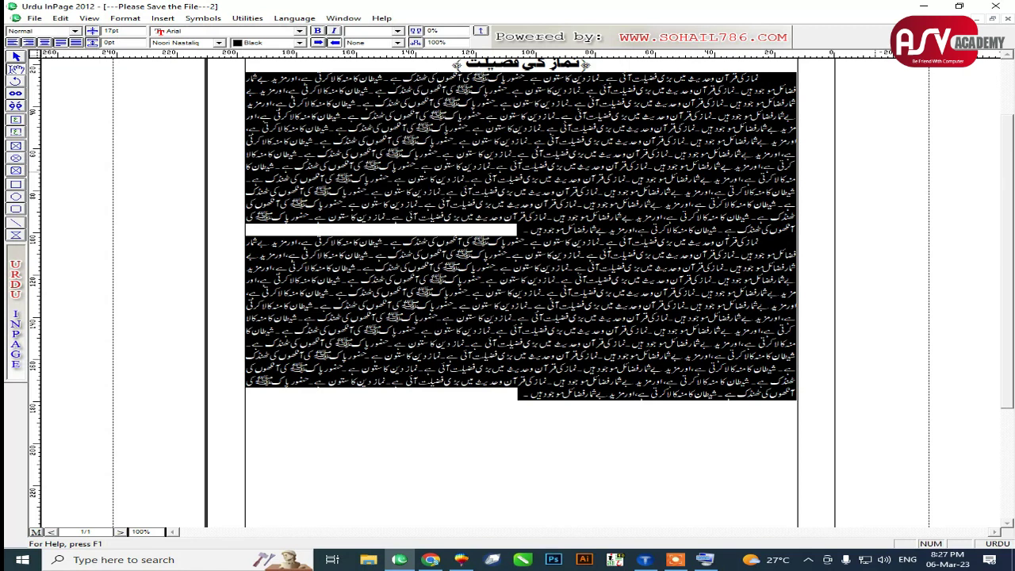
{"action": "type", "text": "25"}
{"action": "key", "text": "Return"}
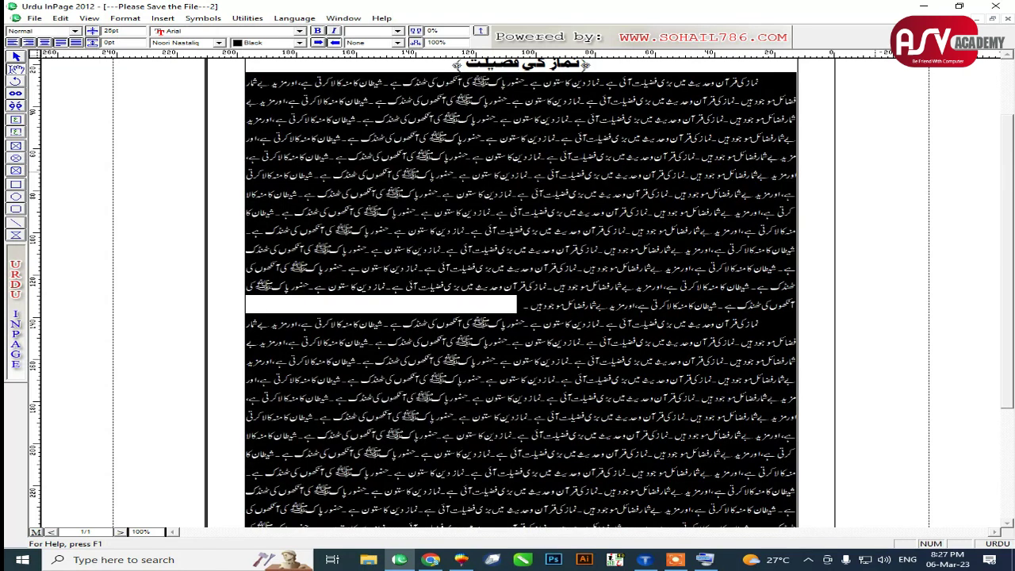
Set the line spacing of both body paragraphs back to Auto
{"action": "left_click", "coordinate": [111, 30]}
{"action": "type", "text": "4"}
{"action": "type", "text": "uto"}
{"action": "key", "text": "Return"}
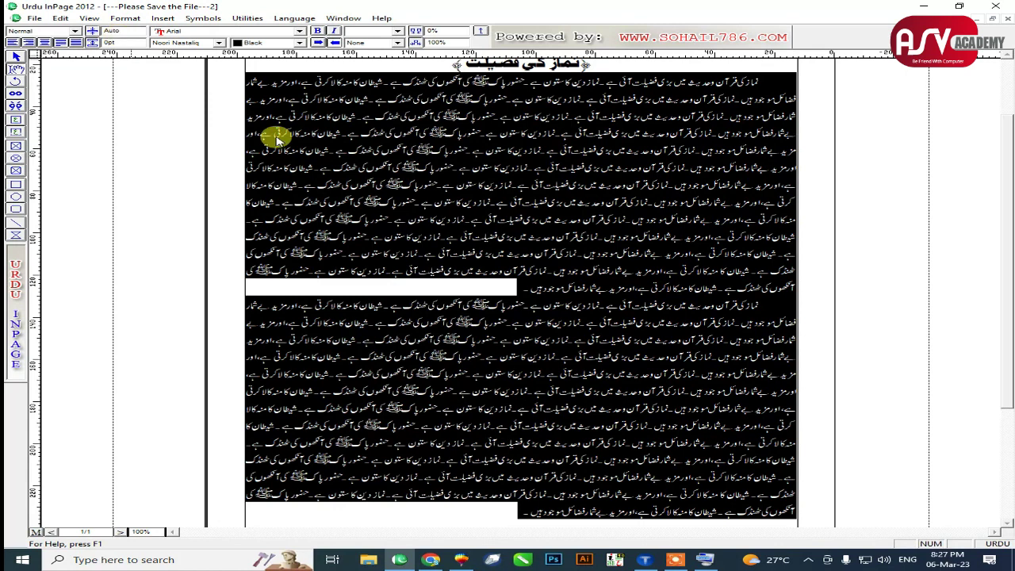
Set the additional spacing between the lines of both body paragraphs to 15 pt
{"action": "left_click", "coordinate": [806, 560]}
{"action": "left_click", "coordinate": [802, 562]}
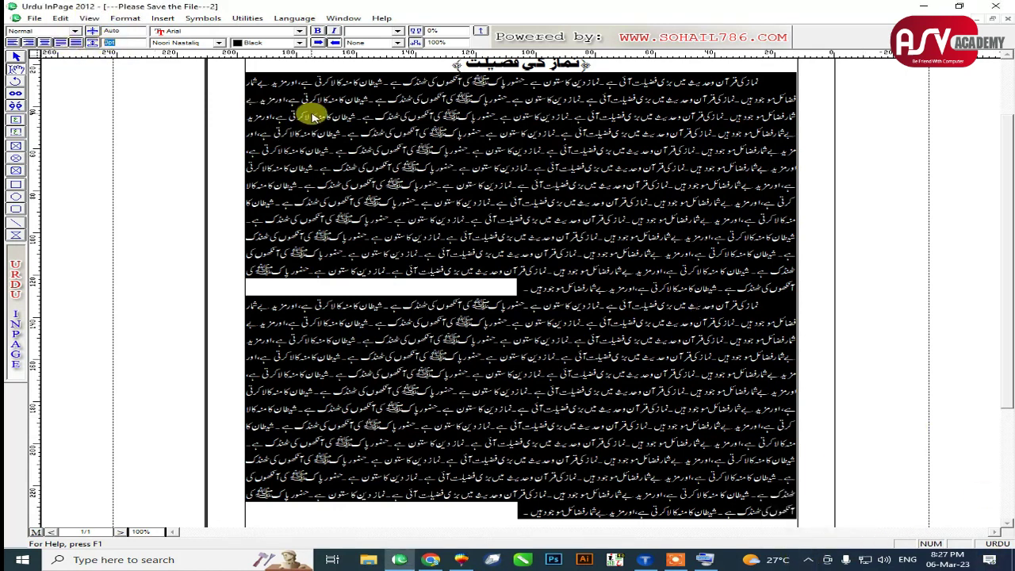
{"action": "left_click", "coordinate": [111, 42]}
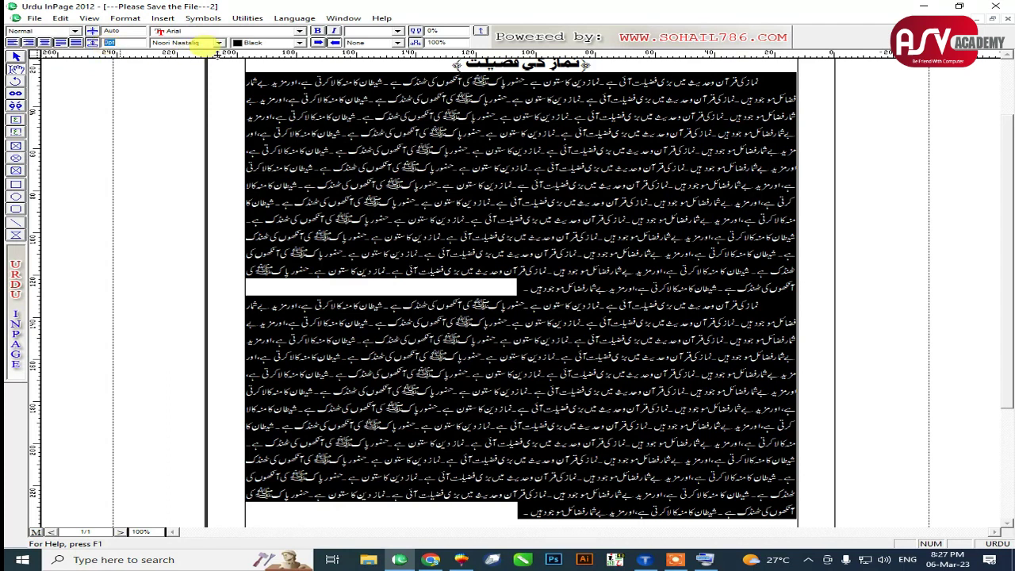
{"action": "type", "text": "15"}
{"action": "key", "text": "Return"}
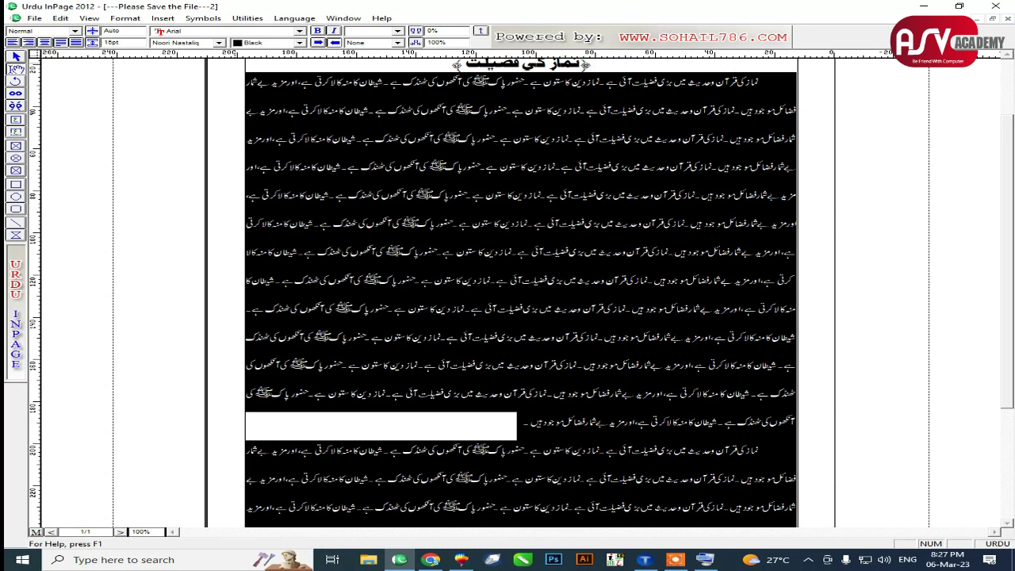
Reset the additional spacing between the body paragraphs' lines to 0 pt
{"action": "left_click", "coordinate": [111, 42]}
{"action": "type", "text": "30"}
{"action": "left_click", "coordinate": [412, 149]}
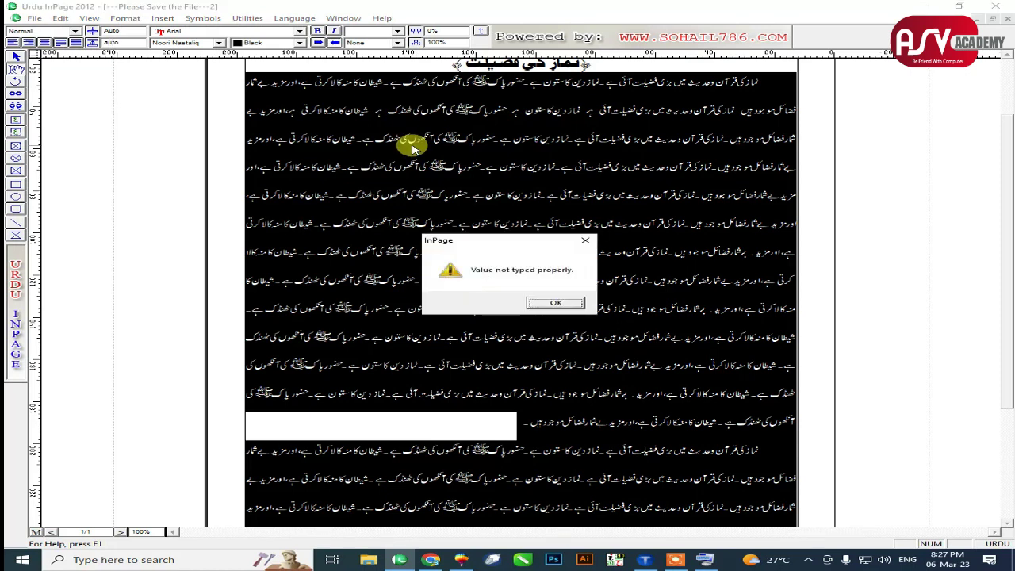
{"action": "key", "text": "Return"}
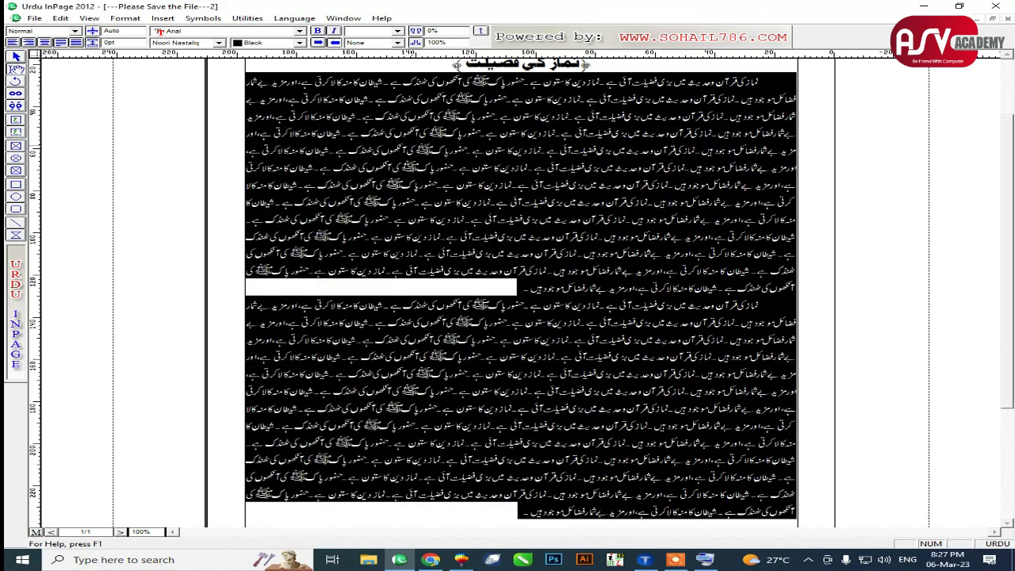
{"action": "left_click", "coordinate": [440, 131]}
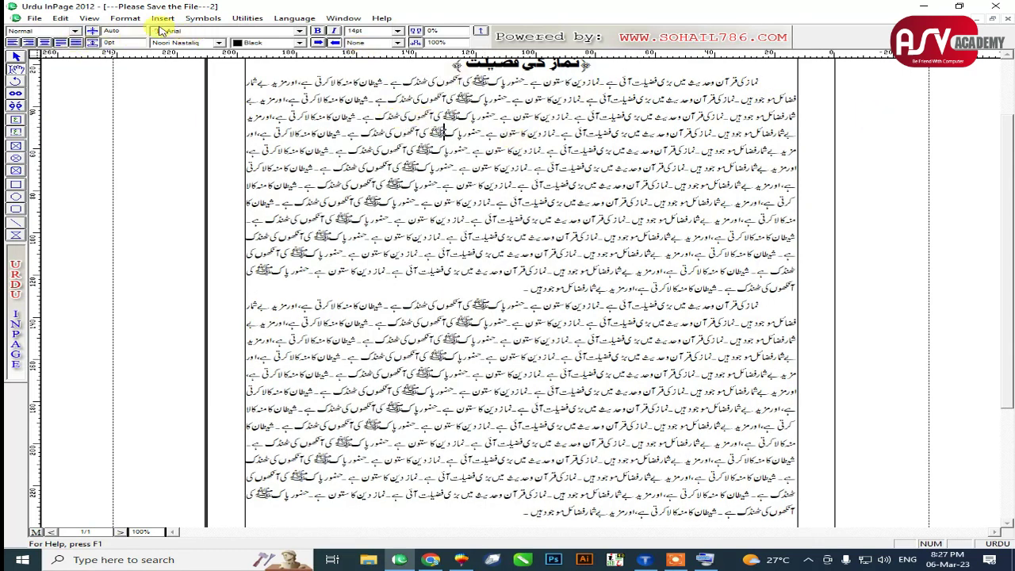
{"action": "left_click", "coordinate": [198, 31]}
{"action": "mouse_move", "coordinate": [300, 54]}
{"action": "left_mouse_down"}
{"action": "mouse_move", "coordinate": [303, 78]}
{"action": "mouse_move", "coordinate": [302, 52]}
{"action": "left_mouse_up"}
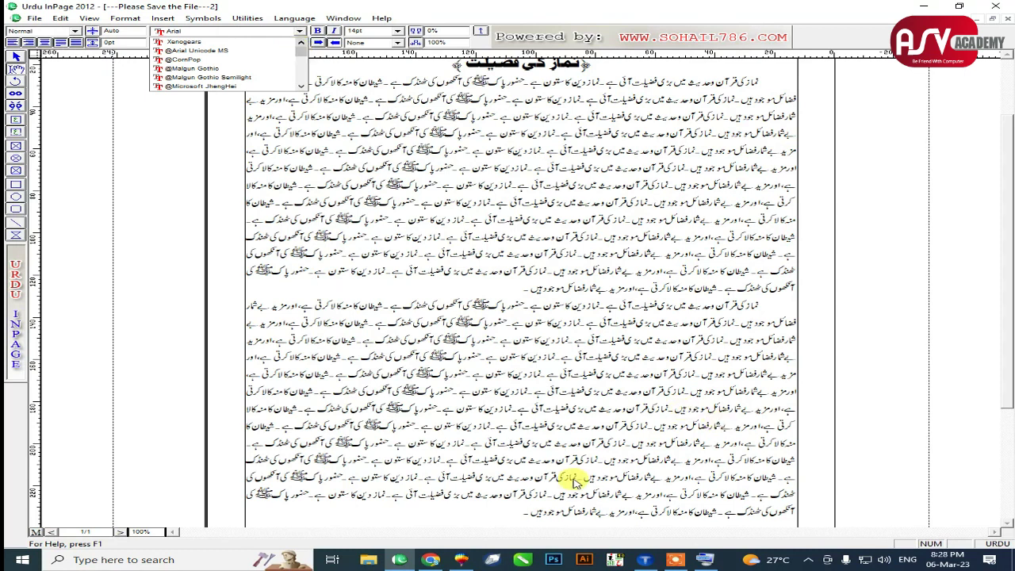
{"action": "left_click", "coordinate": [513, 521]}
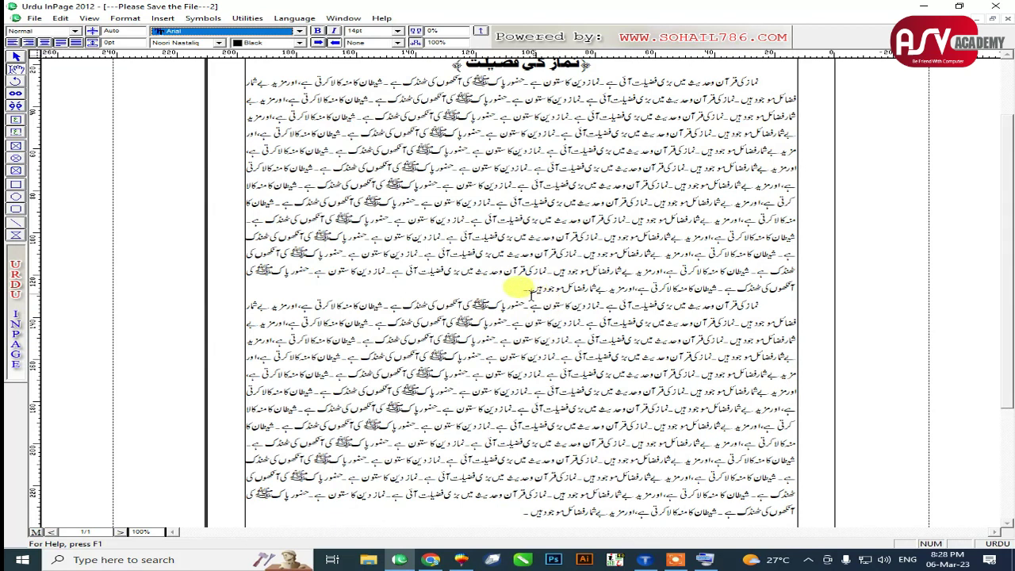
Insert an empty line after the first body paragraph
{"action": "left_click", "coordinate": [513, 295]}
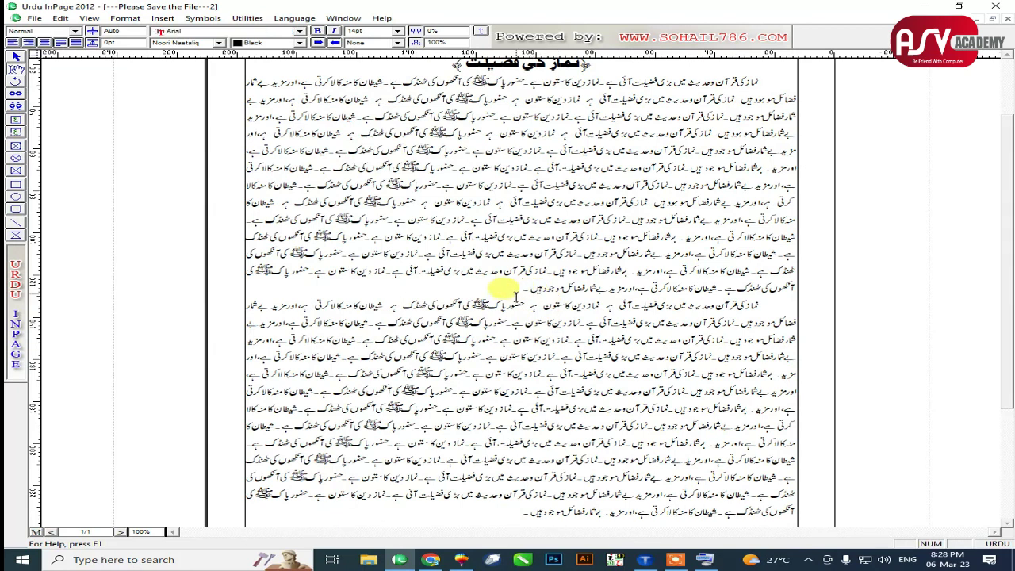
{"action": "key", "text": "Return"}
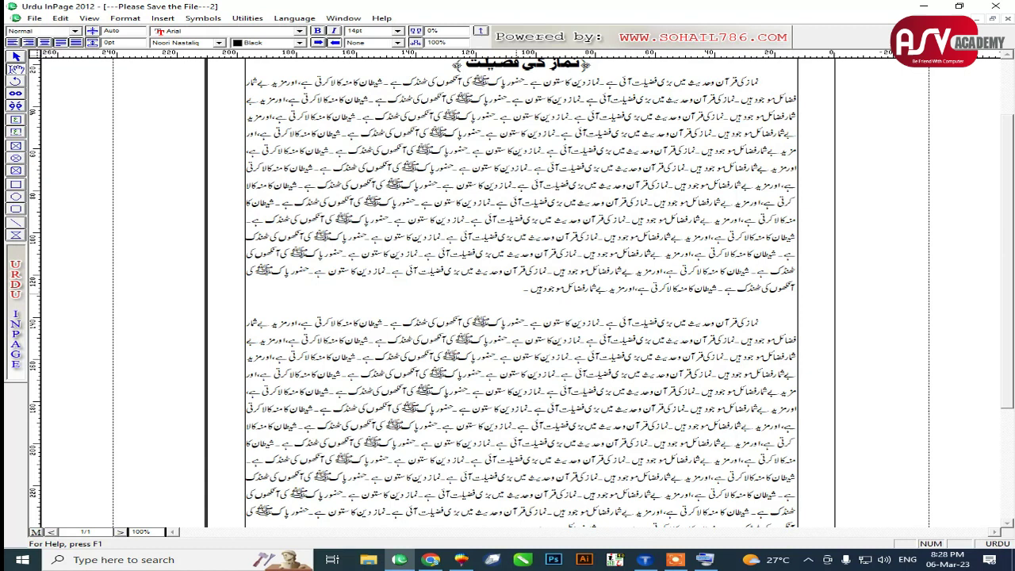
Toggle the typing language to English and back to Urdu
{"action": "left_click", "coordinate": [287, 16]}
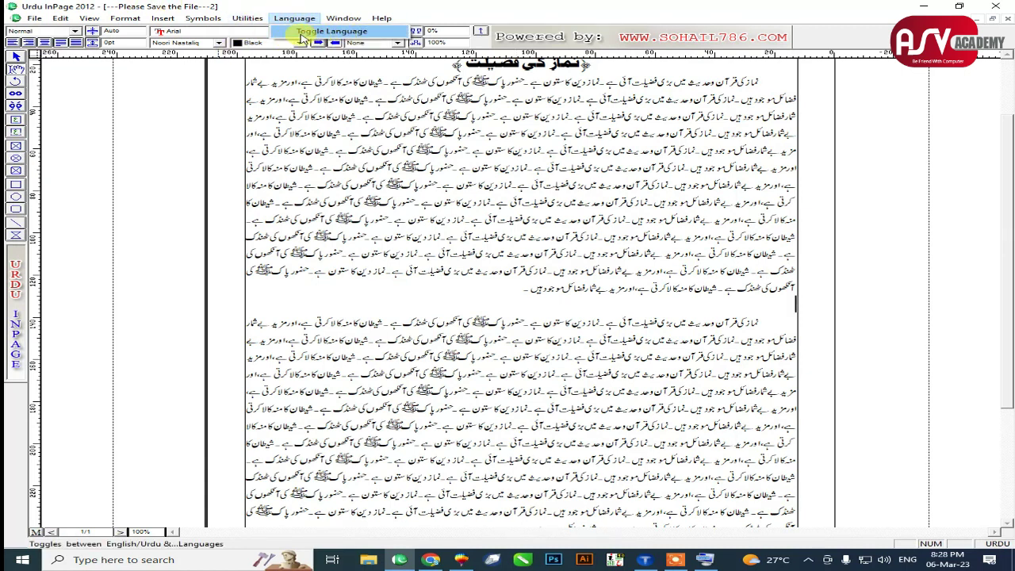
{"action": "left_click", "coordinate": [299, 33]}
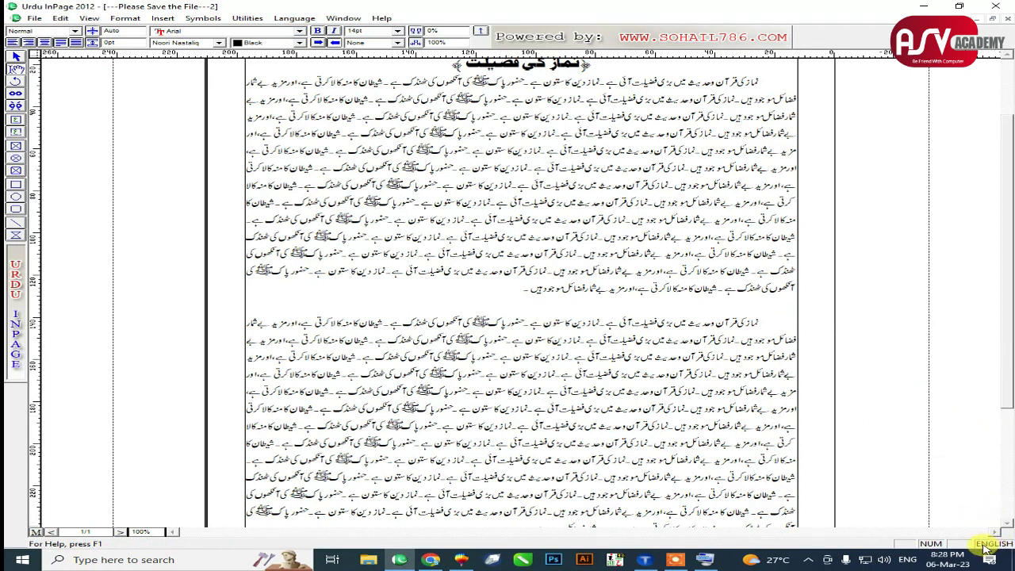
{"action": "left_click", "coordinate": [294, 19]}
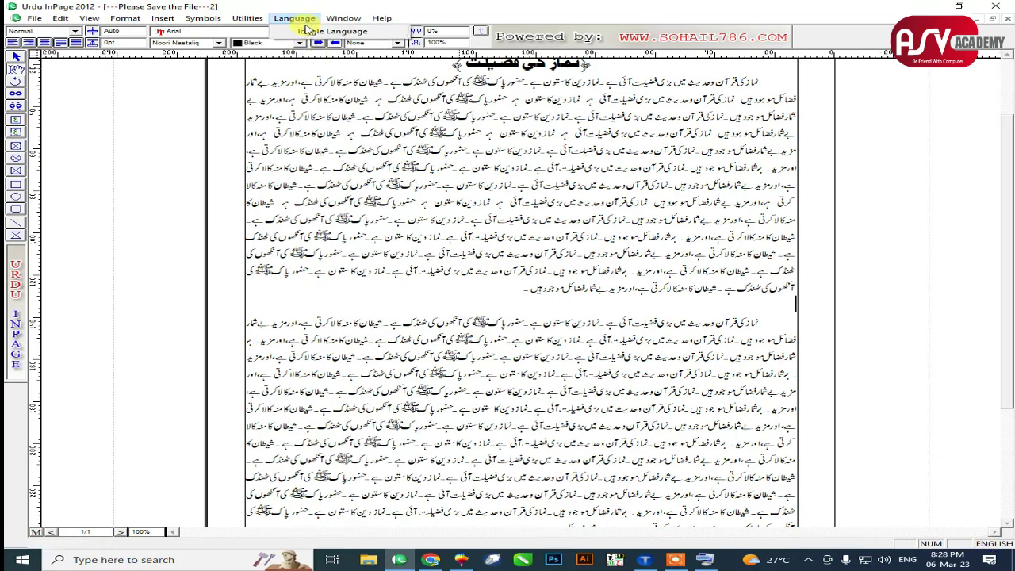
{"action": "left_click", "coordinate": [302, 33]}
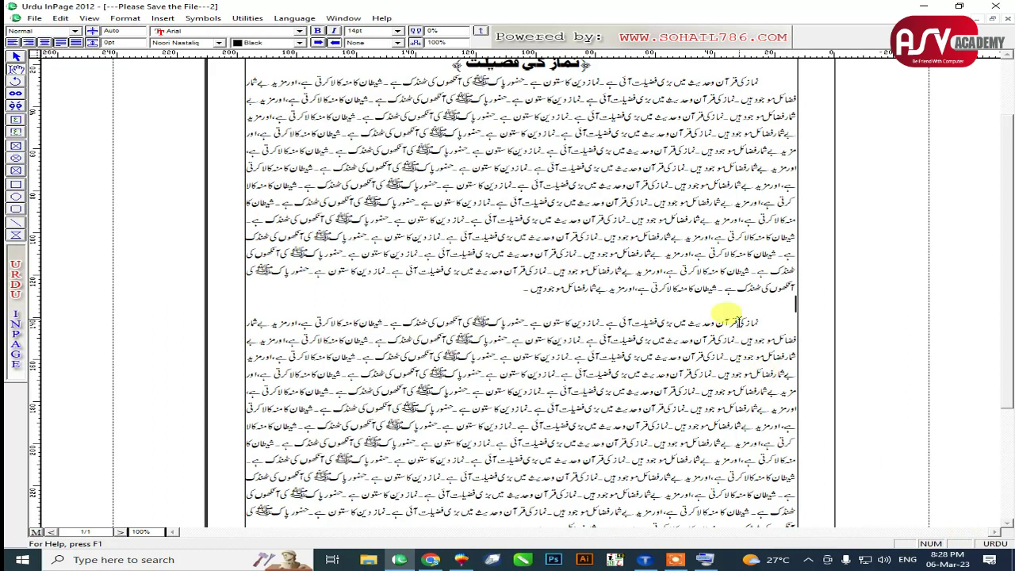
Test Urdu typing on the empty line with the letters "سدفدسا", check them at 200% zoom and delete them
{"action": "type", "text": "sdfdsa"}
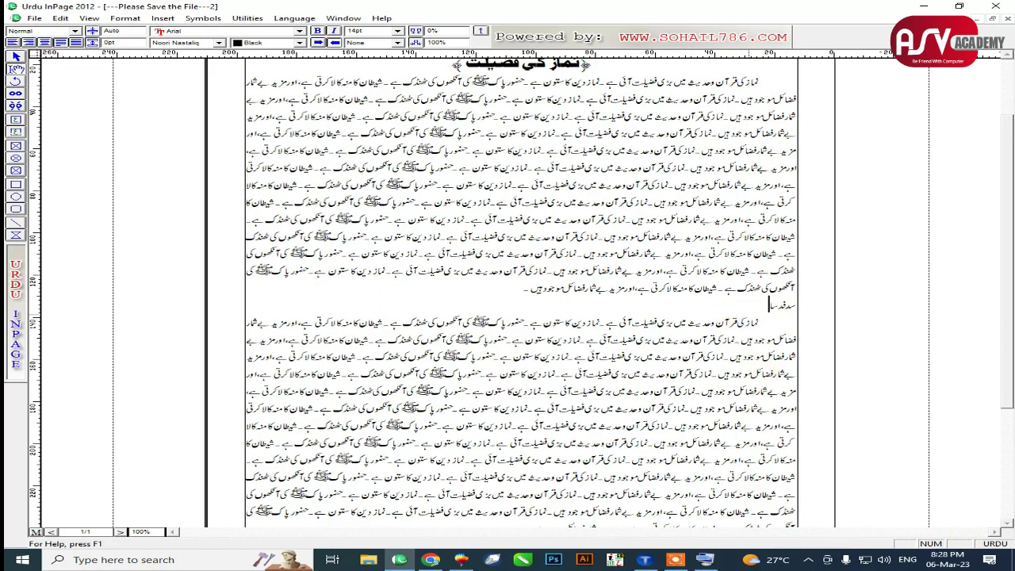
{"action": "key", "text": "ctrl+2"}
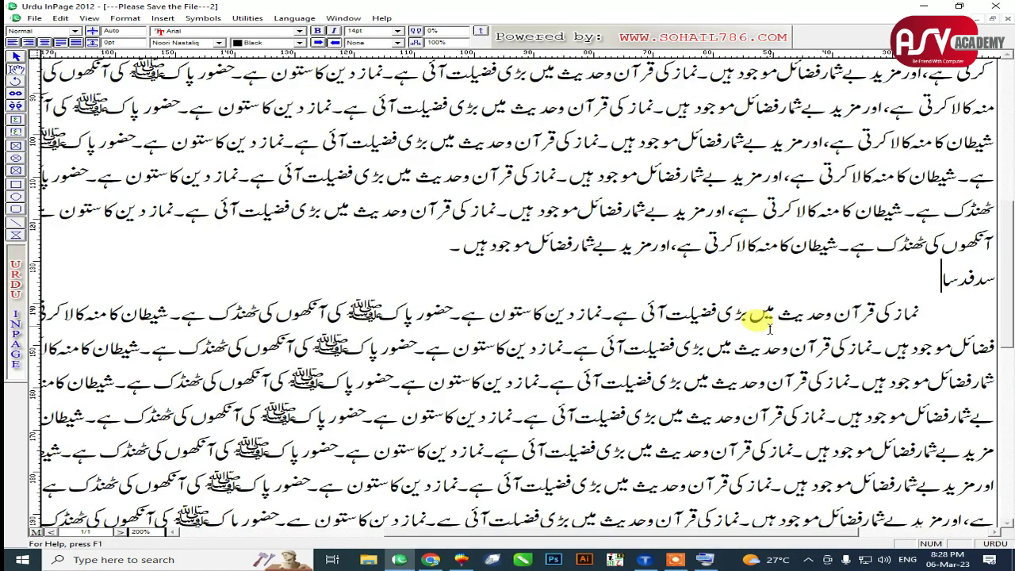
{"action": "key", "text": "BackSpace"}
{"action": "key", "text": "BackSpace"}
{"action": "key", "text": "BackSpace"}
{"action": "key", "text": "BackSpace"}
{"action": "key", "text": "BackSpace"}
{"action": "key", "text": "BackSpace"}
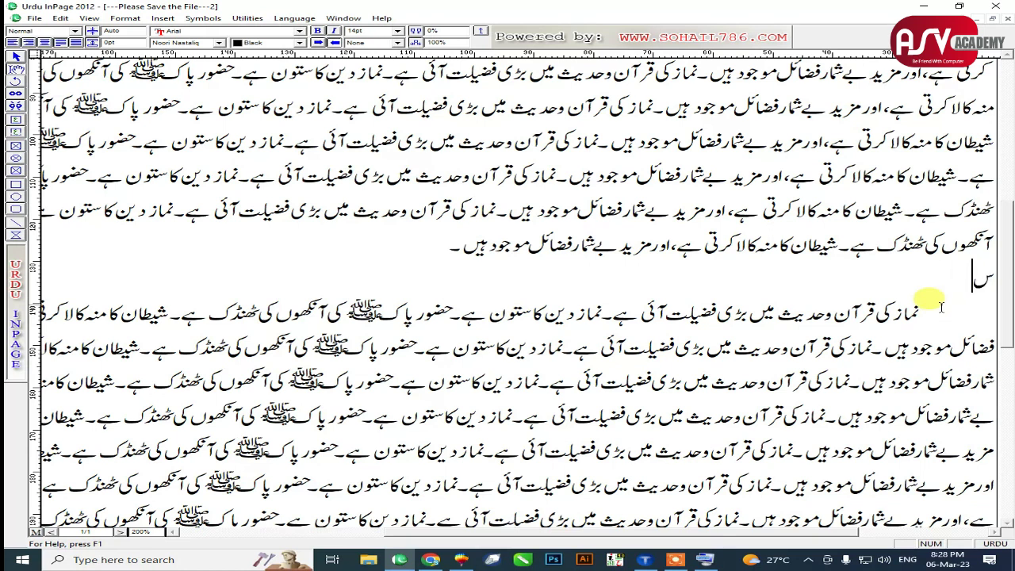
Switch the typing language to English and view the Keyboard Preferences, leaving them without changes
{"action": "left_click", "coordinate": [993, 544]}
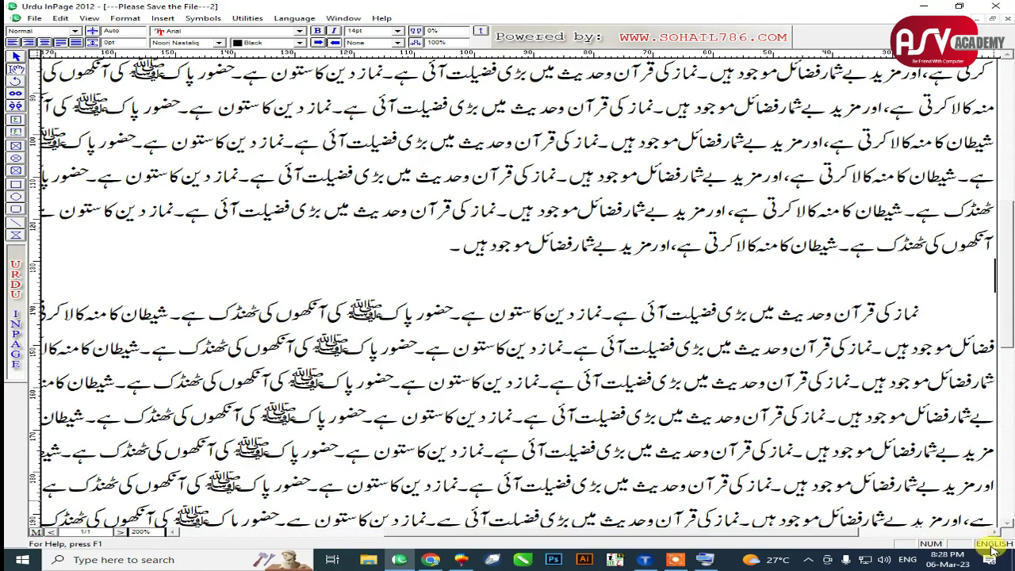
{"action": "left_click", "coordinate": [60, 17]}
{"action": "mouse_move", "coordinate": [199, 230]}
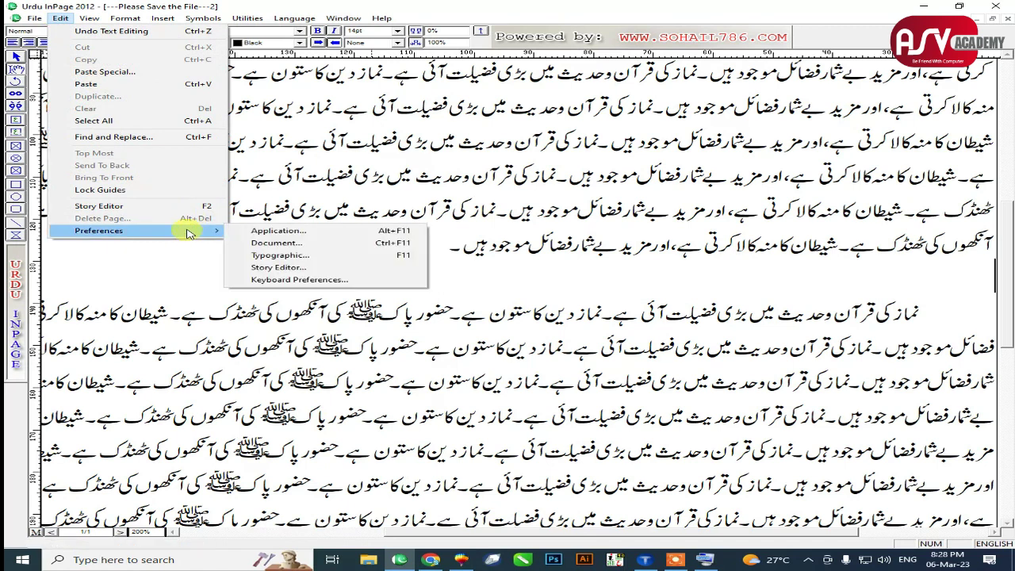
{"action": "left_click", "coordinate": [333, 281]}
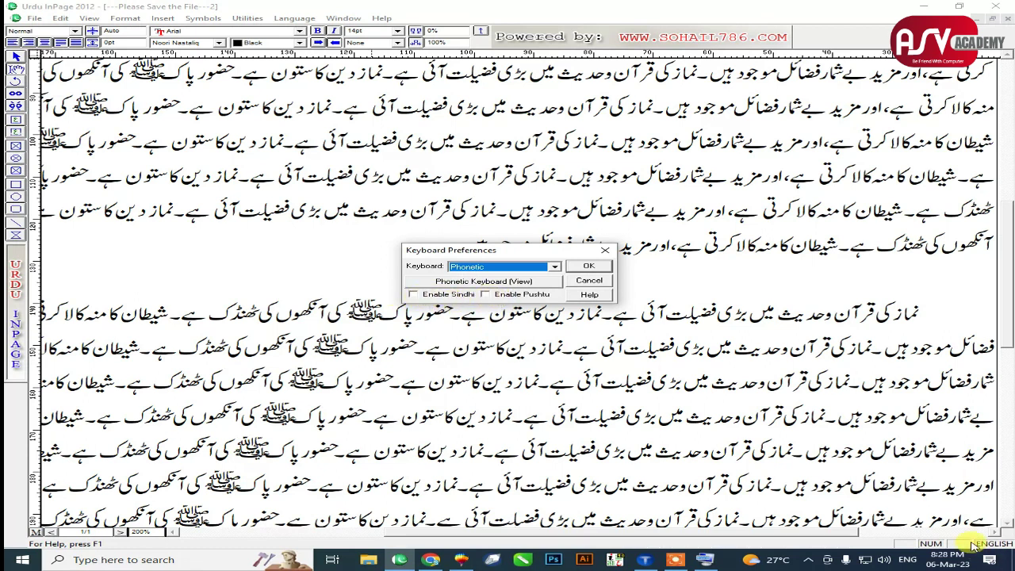
{"action": "left_click", "coordinate": [589, 284]}
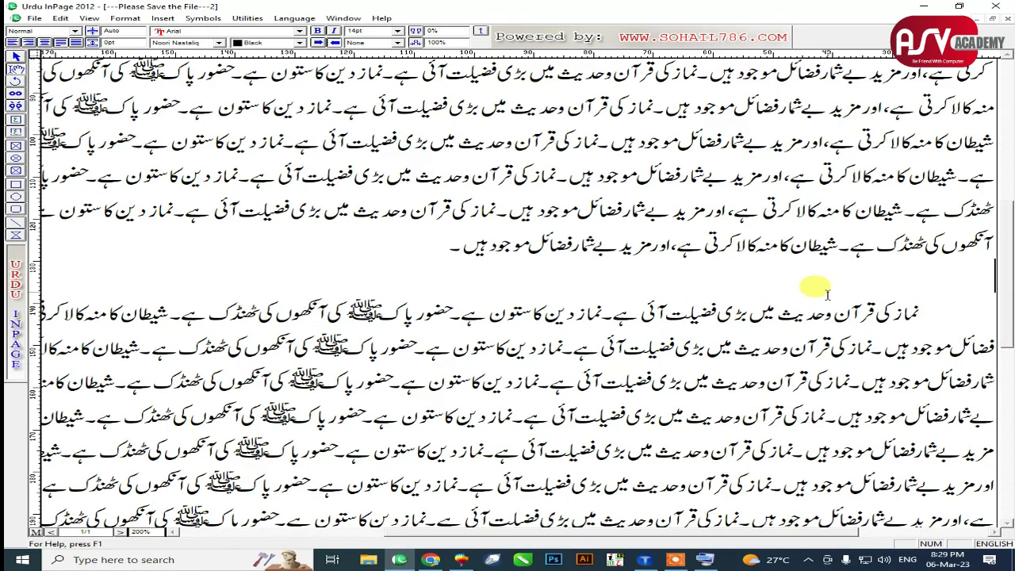
Indent the empty line with a tab, try typing "agr", delete it and switch the typing language to Urdu
{"action": "key", "text": "Tab"}
{"action": "type", "text": "agr"}
{"action": "key", "text": "BackSpace"}
{"action": "key", "text": "BackSpace"}
{"action": "key", "text": "BackSpace"}
{"action": "left_click", "coordinate": [992, 543]}
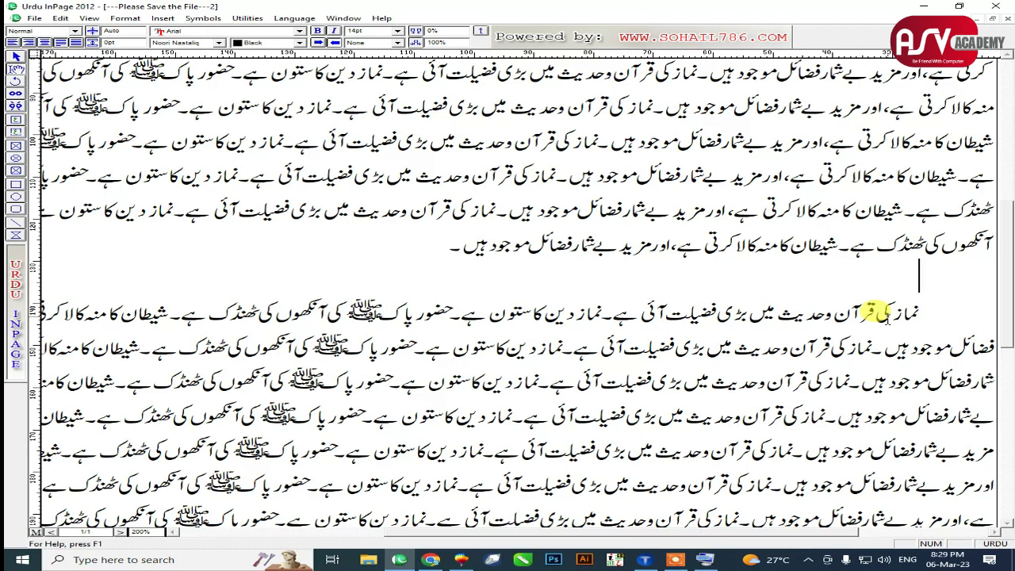
Write the Urdu words "اگر اردو لکھتے لکھتے" on the indented line between the two body paragraphs
{"action": "key", "text": "ctrl+space"}
{"action": "key", "text": "ctrl+space"}
{"action": "type", "text": "اگر "}
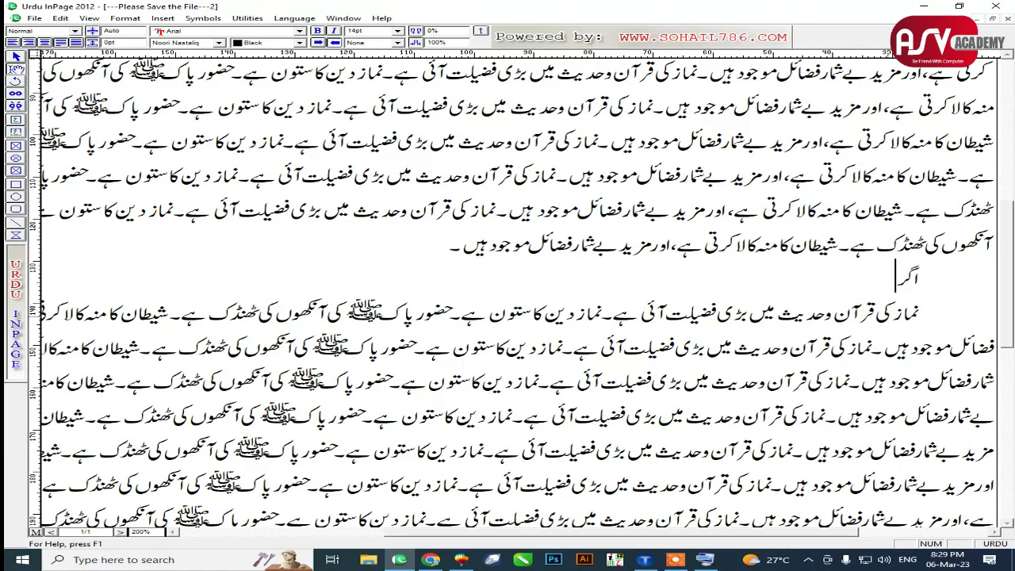
{"action": "type", "text": "اردو لکھتے لکھتے"}
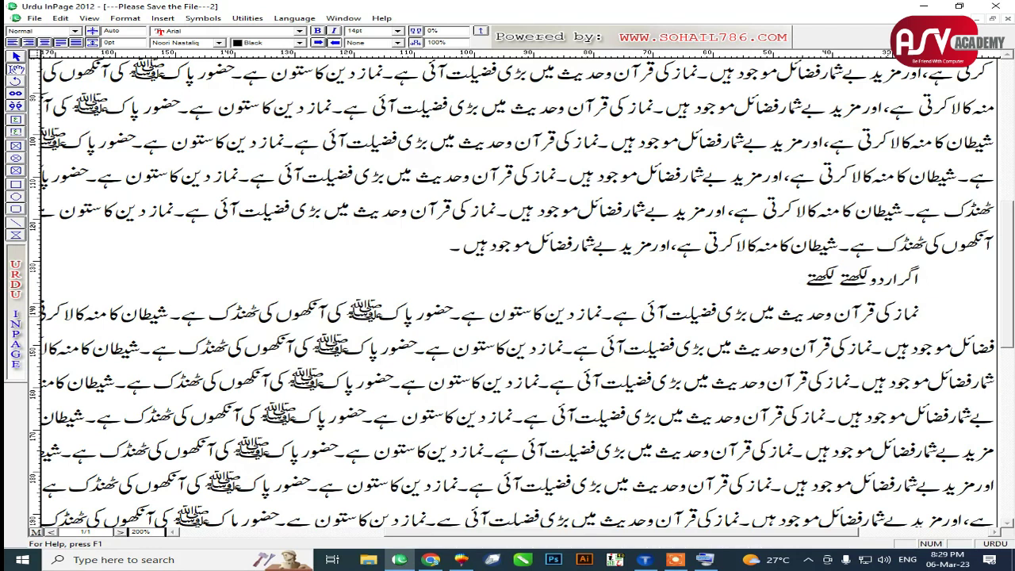
Add the word "English" in English after the Urdu words and return the typing language to Urdu
{"action": "key", "text": "ctrl+space"}
{"action": "type", "text": "English"}
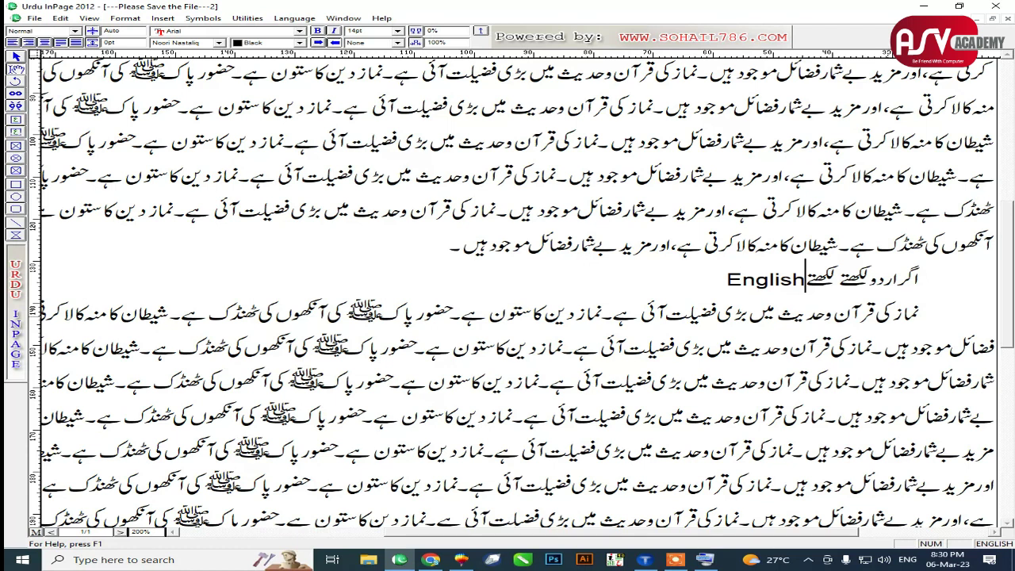
{"action": "key", "text": "ctrl+space"}
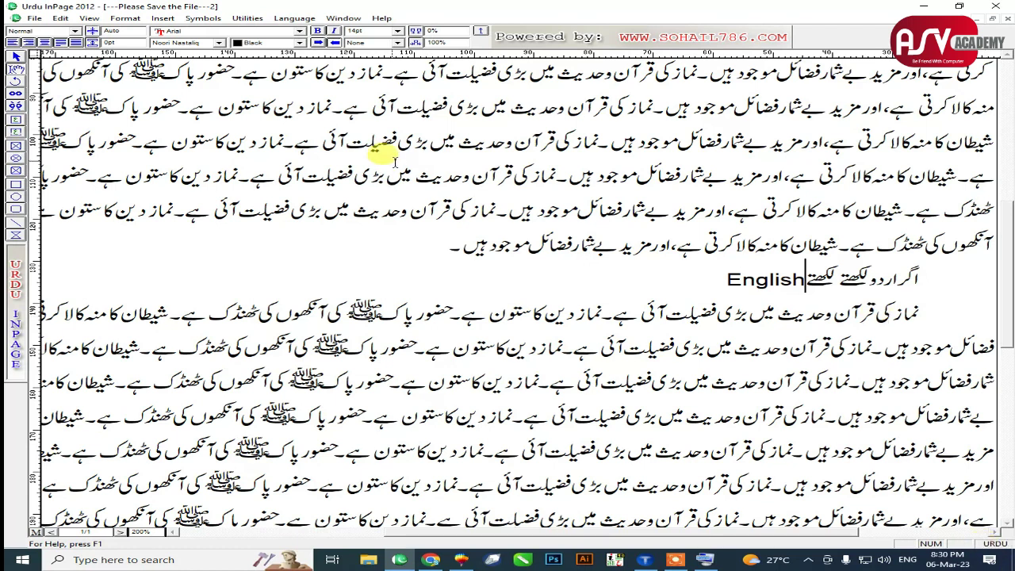
Try the Urdu letters "لدک" after the word "English" and delete them together with the English word
{"action": "type", "text": "لدک"}
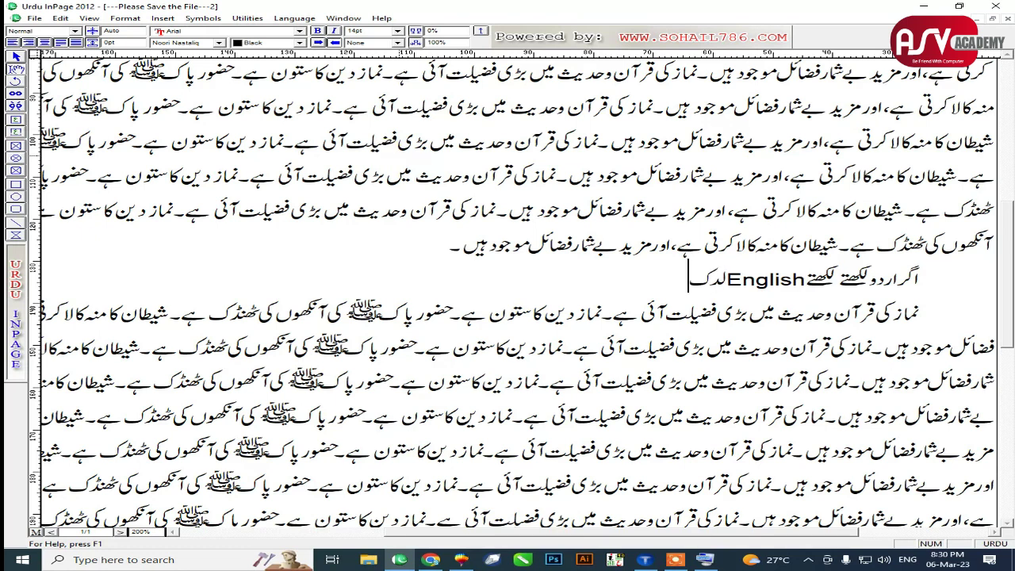
{"action": "key", "text": "BackSpace"}
{"action": "key", "text": "BackSpace"}
{"action": "key", "text": "BackSpace"}
{"action": "key", "text": "BackSpace"}
{"action": "key", "text": "BackSpace"}
{"action": "key", "text": "BackSpace"}
{"action": "key", "text": "BackSpace"}
{"action": "key", "text": "BackSpace"}
{"action": "key", "text": "BackSpace"}
{"action": "key", "text": "BackSpace"}
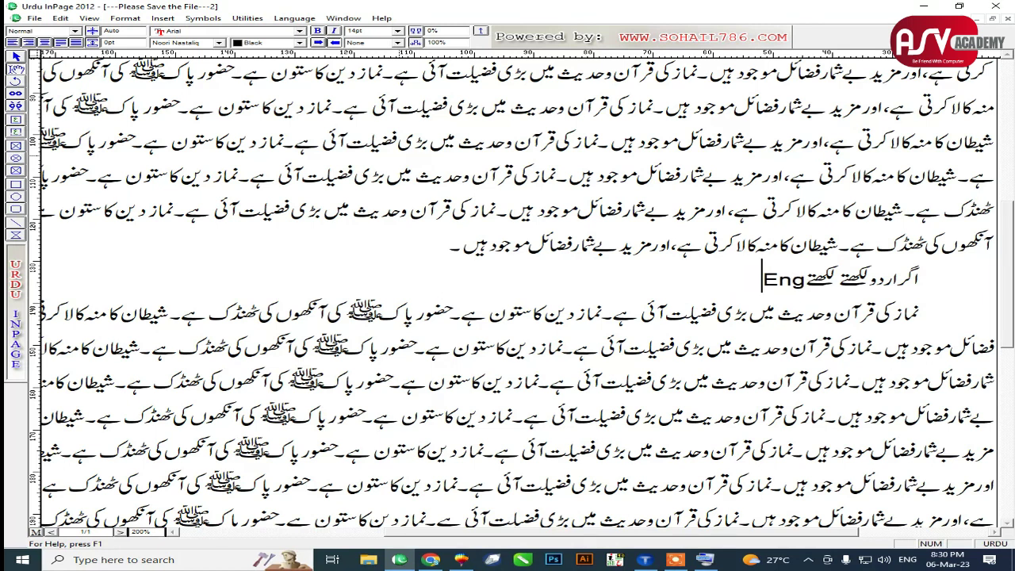
Rewrite the word "English" in English after the Urdu words and switch the typing language back to Urdu
{"action": "key", "text": "ctrl+space"}
{"action": "type", "text": "English"}
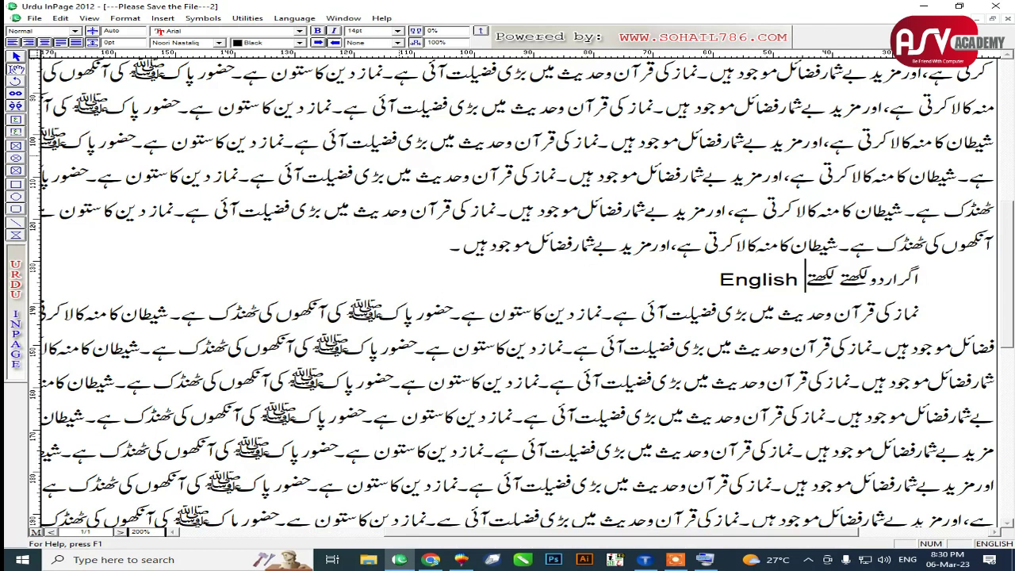
{"action": "key", "text": "BackSpace"}
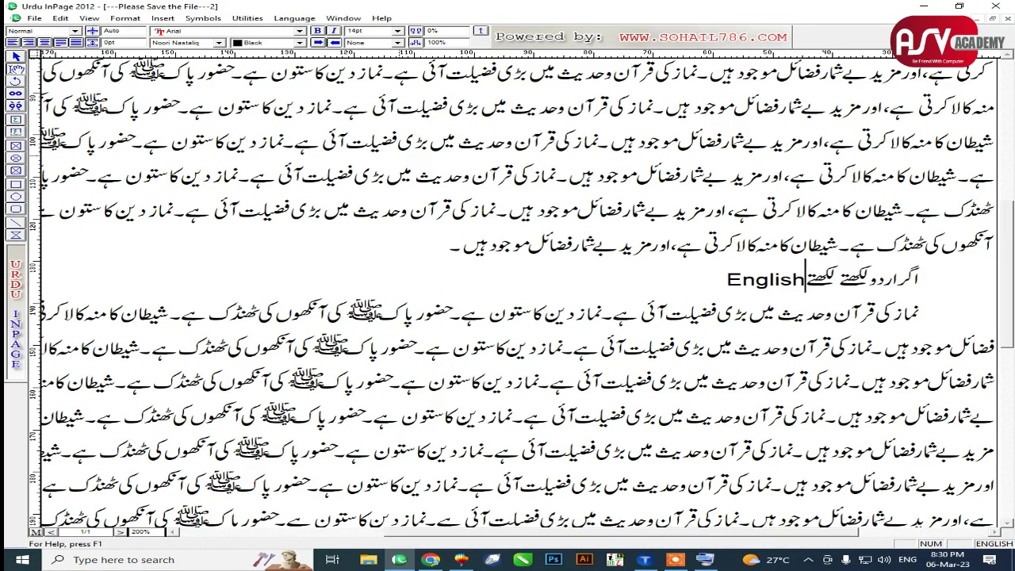
{"action": "key", "text": "ctrl+space"}
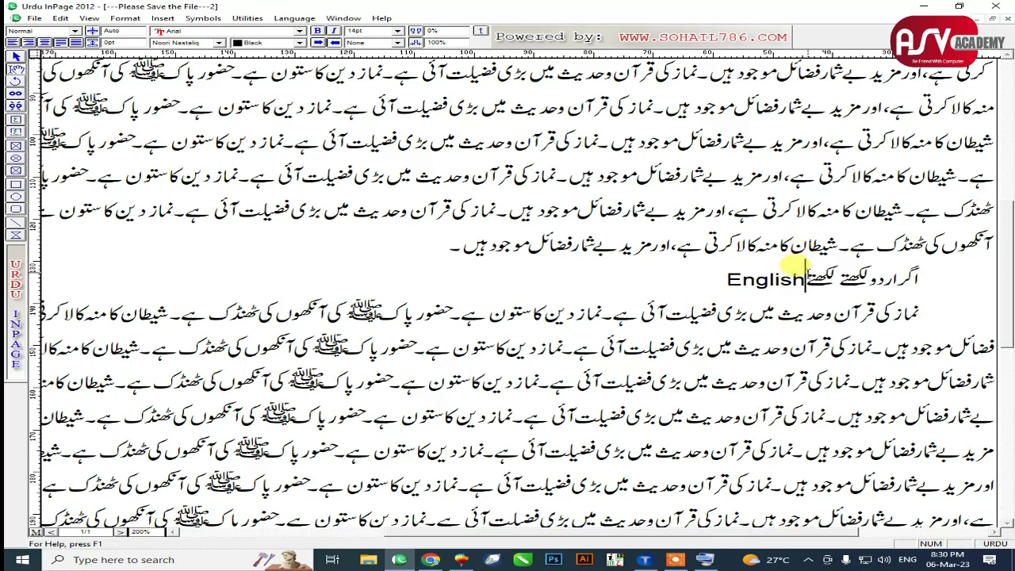
Complete the line after the word "English" with "لکھنا پڑ جائے۔ تو english کیسے لکھیں گے ۔", mixing Urdu and English typing
{"action": "left_click", "coordinate": [716, 278]}
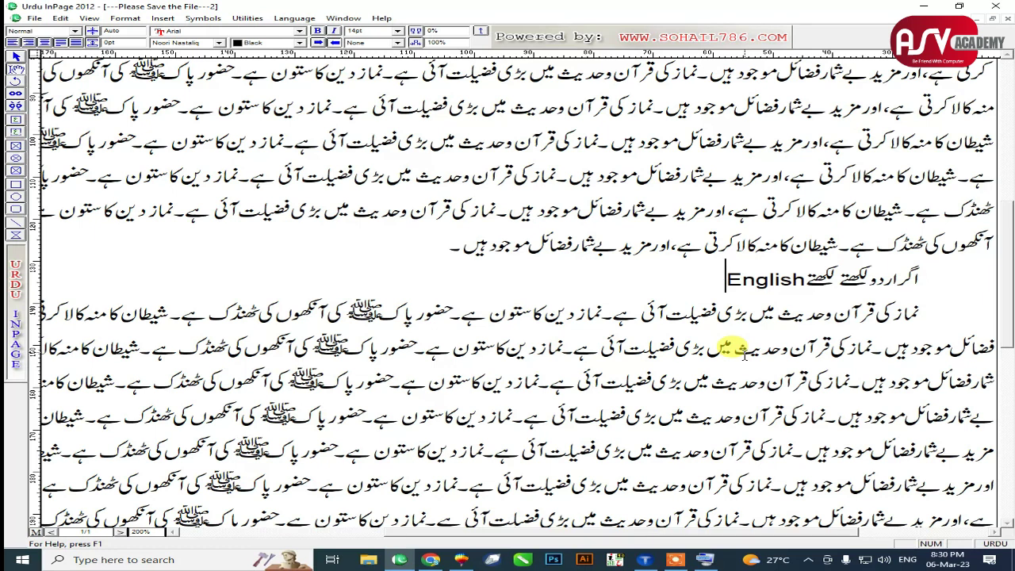
{"action": "type", "text": "لکھن"}
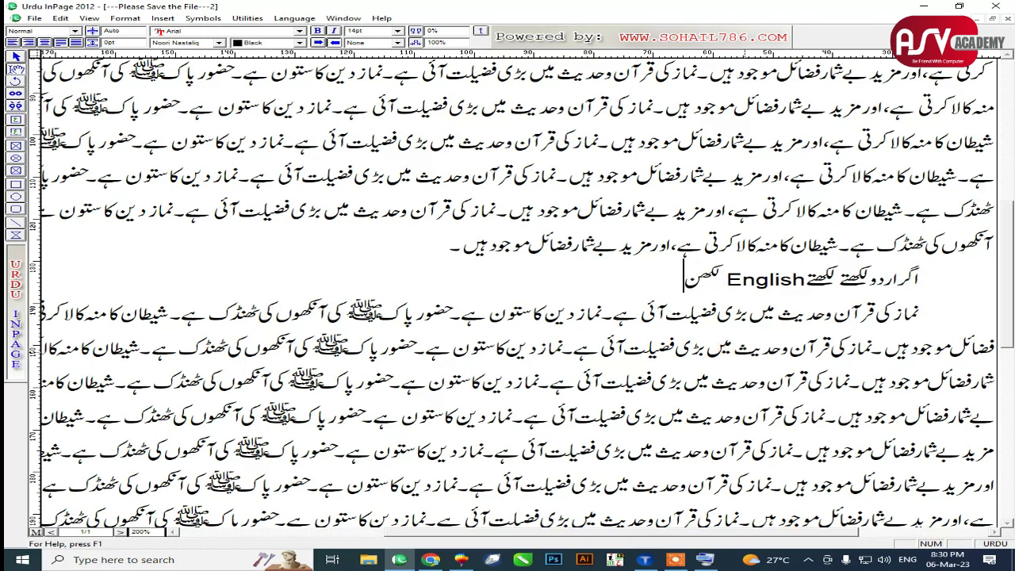
{"action": "type", "text": "اپڑجائے"}
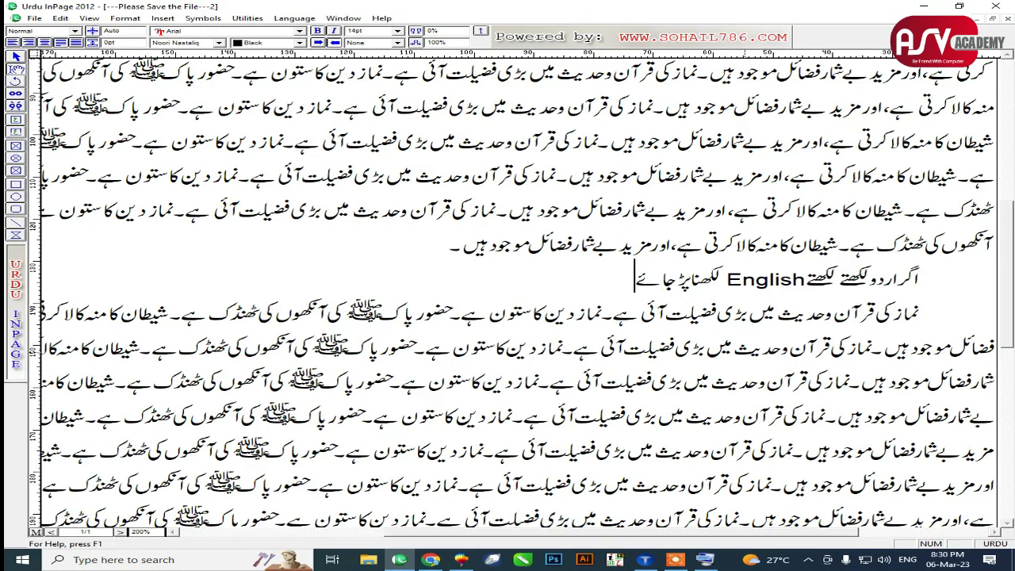
{"action": "type", "text": "۔تو english"}
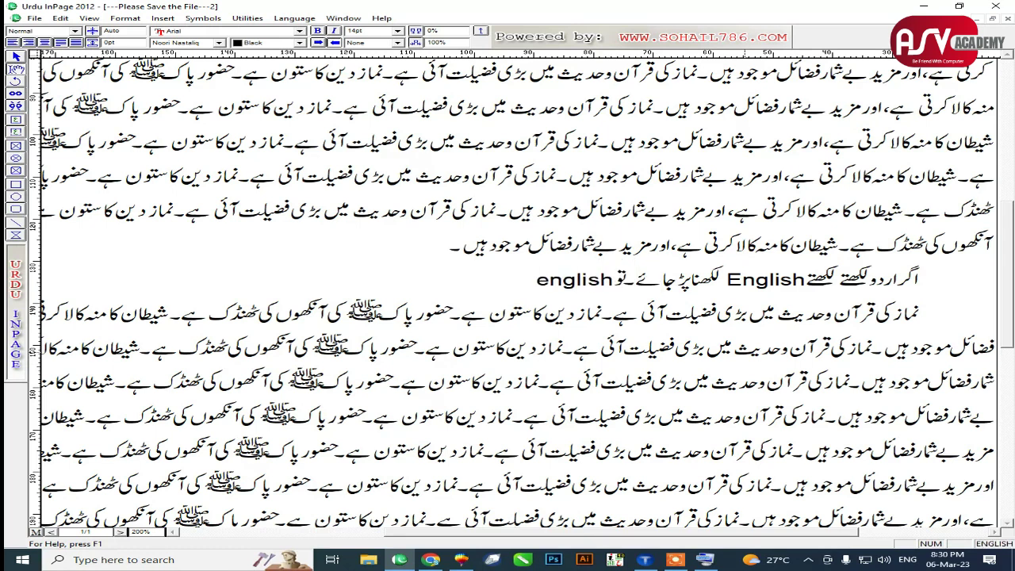
{"action": "type", "text": " کیسے"}
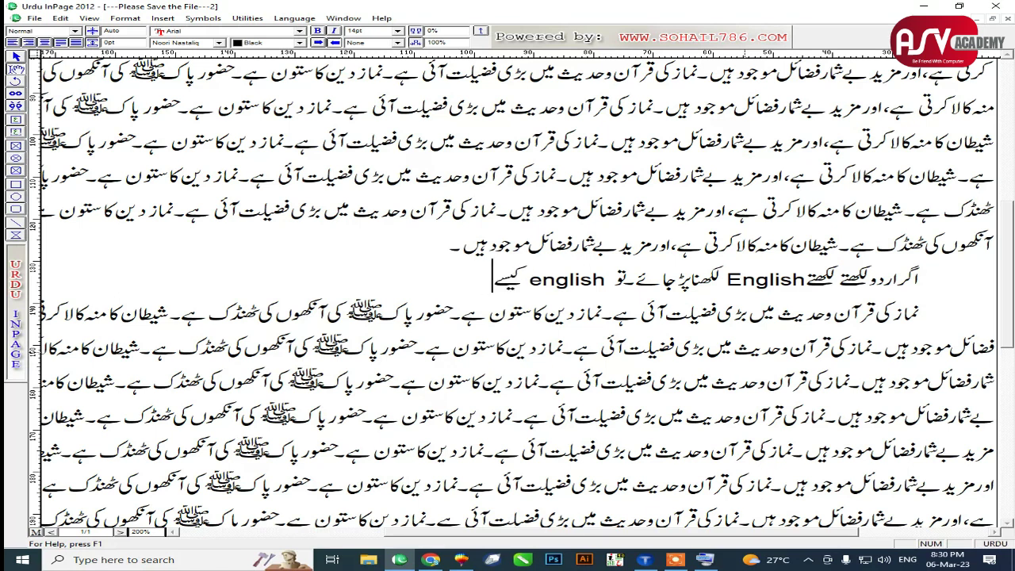
{"action": "type", "text": " لکھیں گے ۔"}
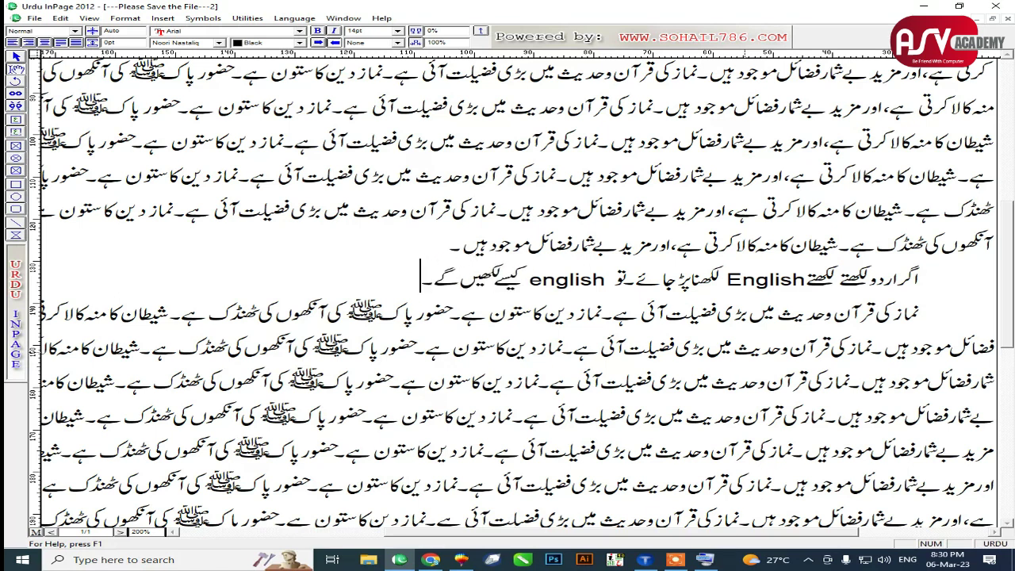
Add "تاریخ:" with the date 23-03-2023 at the end of the line and correct its day to 06
{"action": "type", "text": " تاریخ:"}
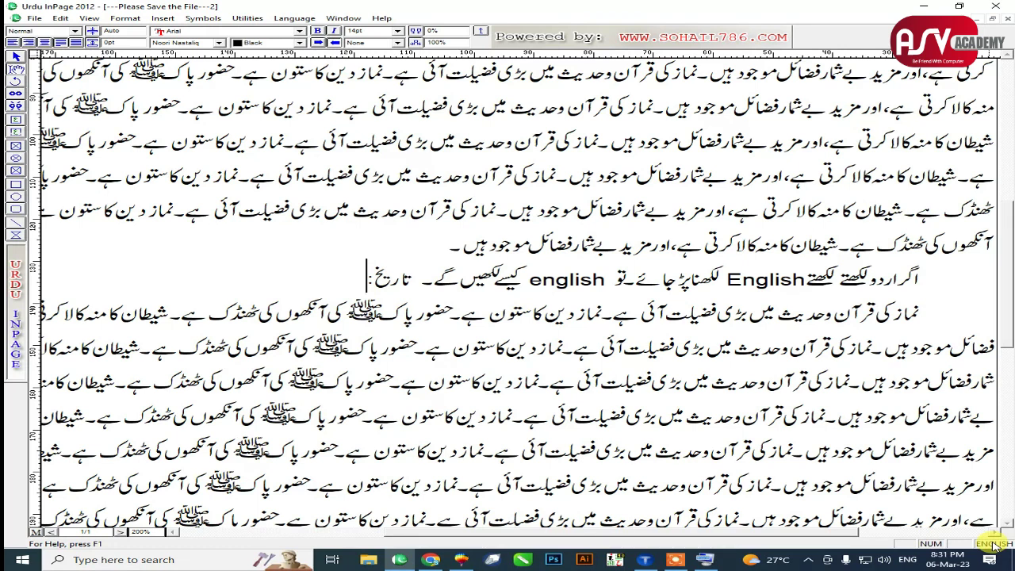
{"action": "type", "text": "23-03-2023"}
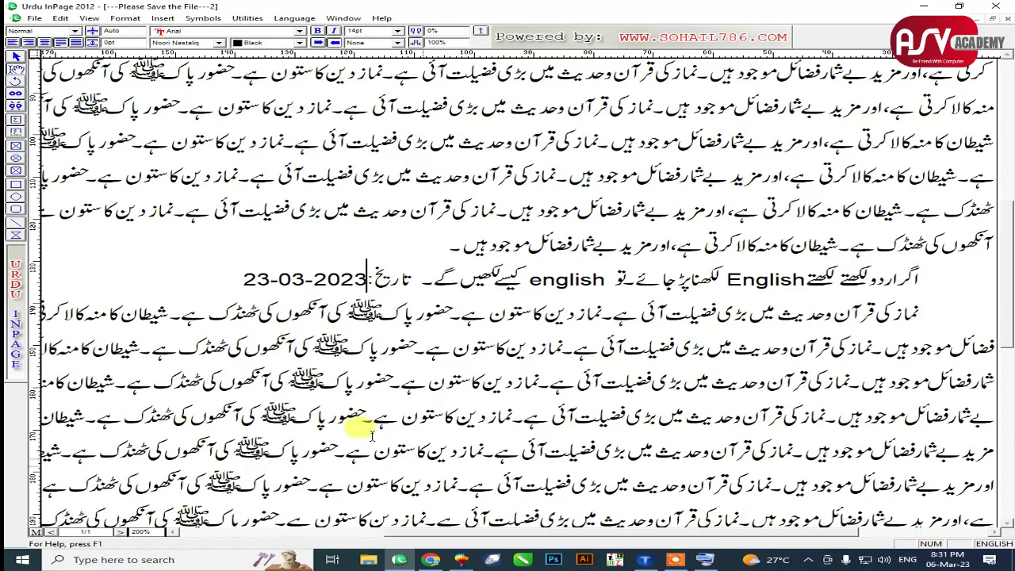
{"action": "double_click", "coordinate": [255, 282]}
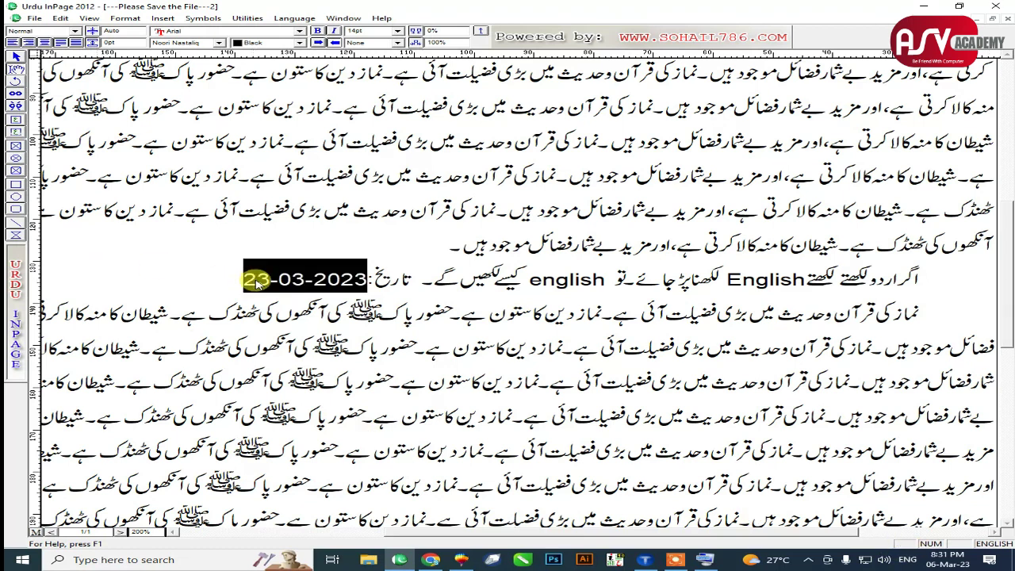
{"action": "left_click", "coordinate": [246, 281]}
{"action": "key", "text": "Delete"}
{"action": "key", "text": "Delete"}
{"action": "type", "text": "06"}
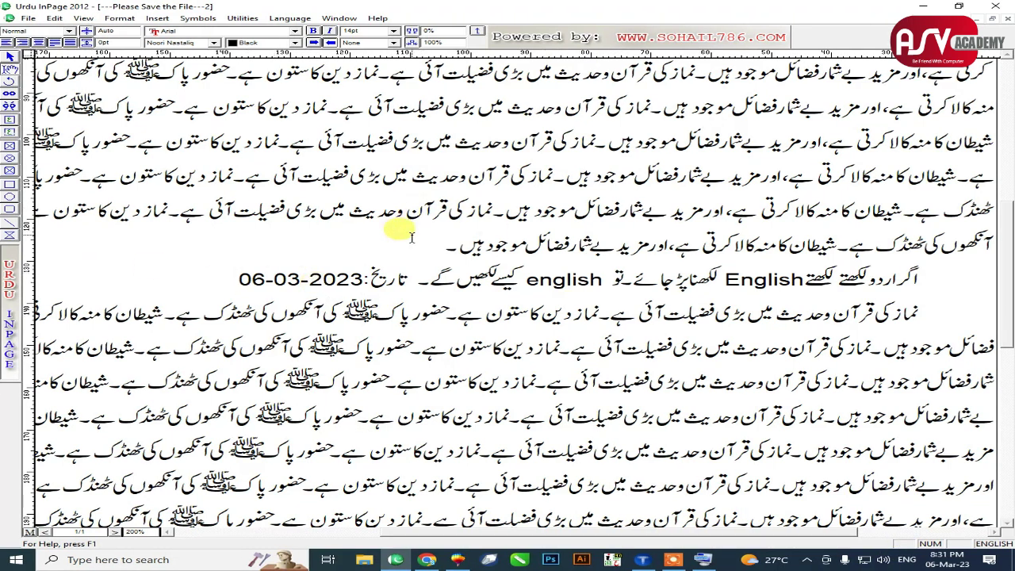
Create a new one-page A4 portrait document with 12.7 mm margins and right-to-left direction
{"action": "key", "text": "ctrl+1"}
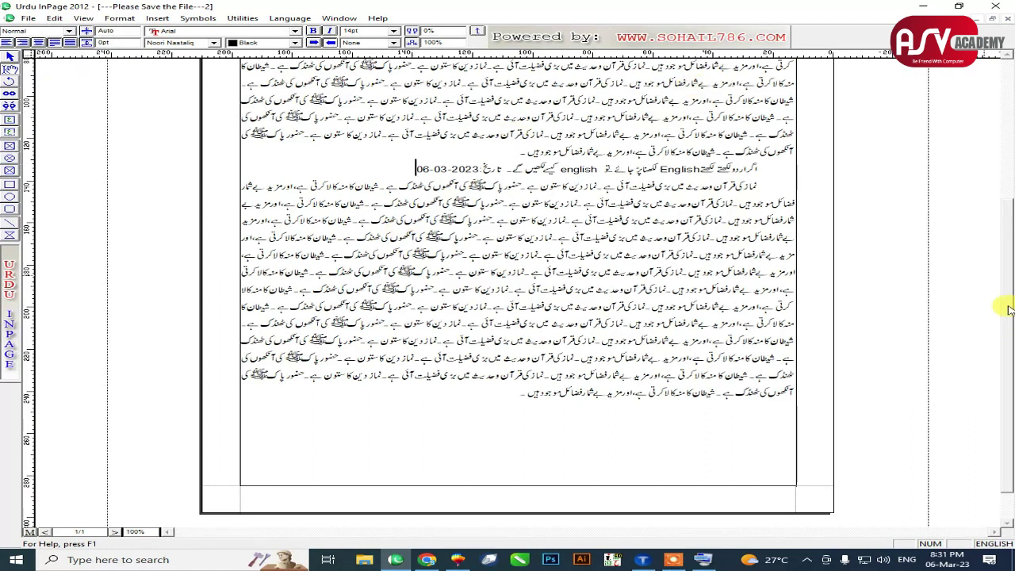
{"action": "scroll", "coordinate": [1009, 309], "scroll_direction": "up", "scroll_amount": 5}
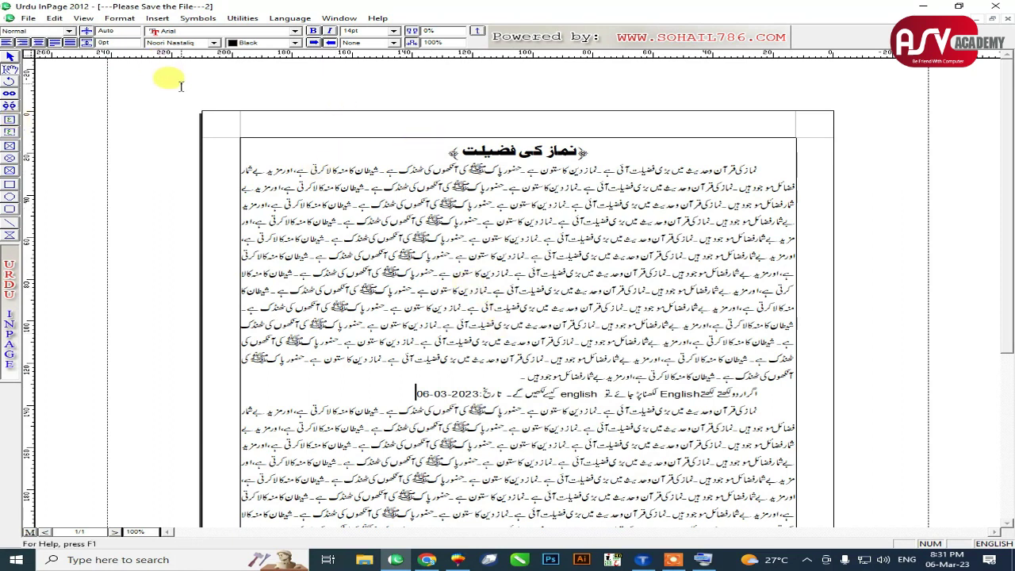
{"action": "key", "text": "ctrl+n"}
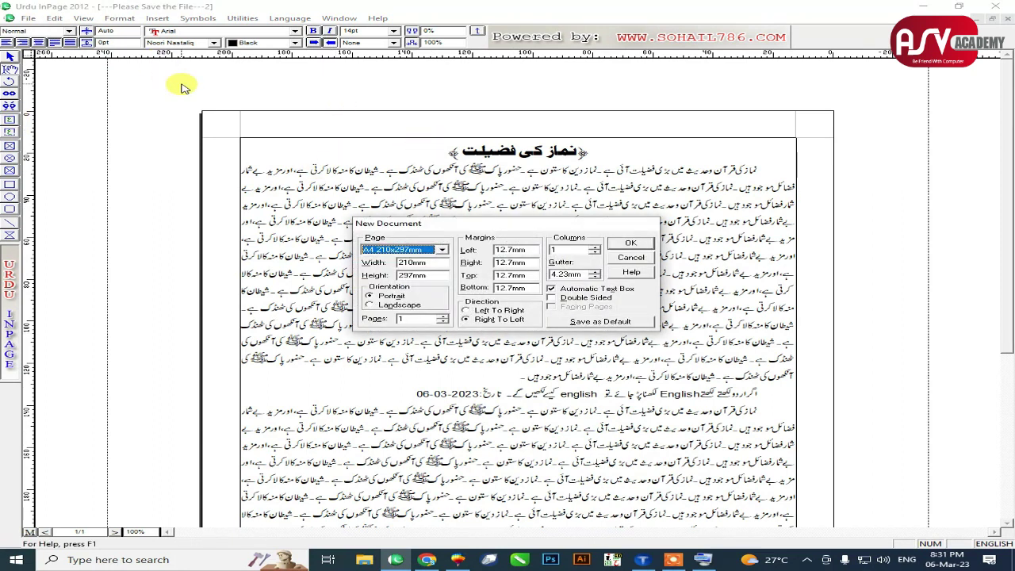
{"action": "left_click", "coordinate": [628, 243]}
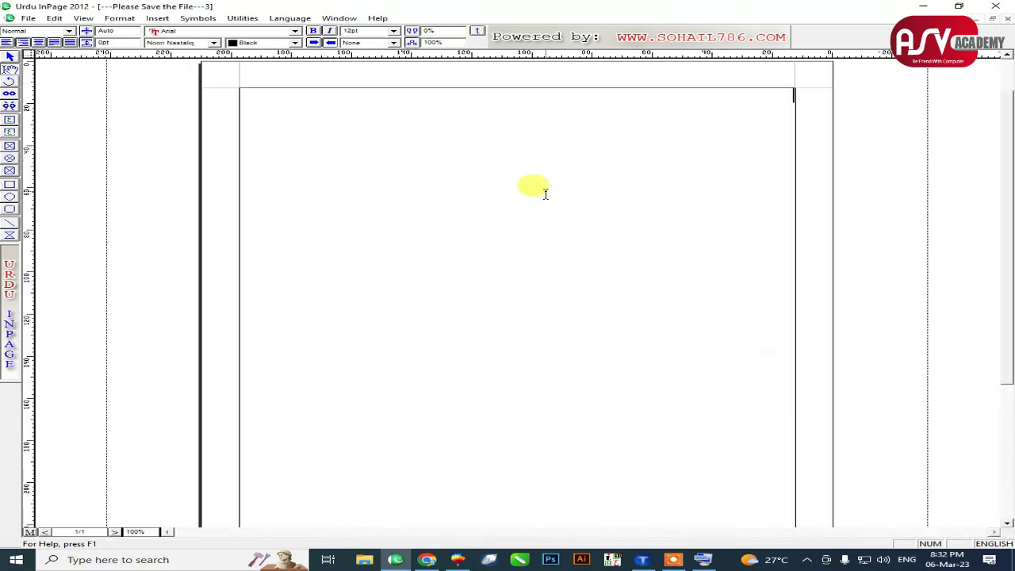
Draw a rectangle near the top of the page, sized to about 129 × 71 mm, and move it towards the page centre
{"action": "left_click", "coordinate": [9, 186]}
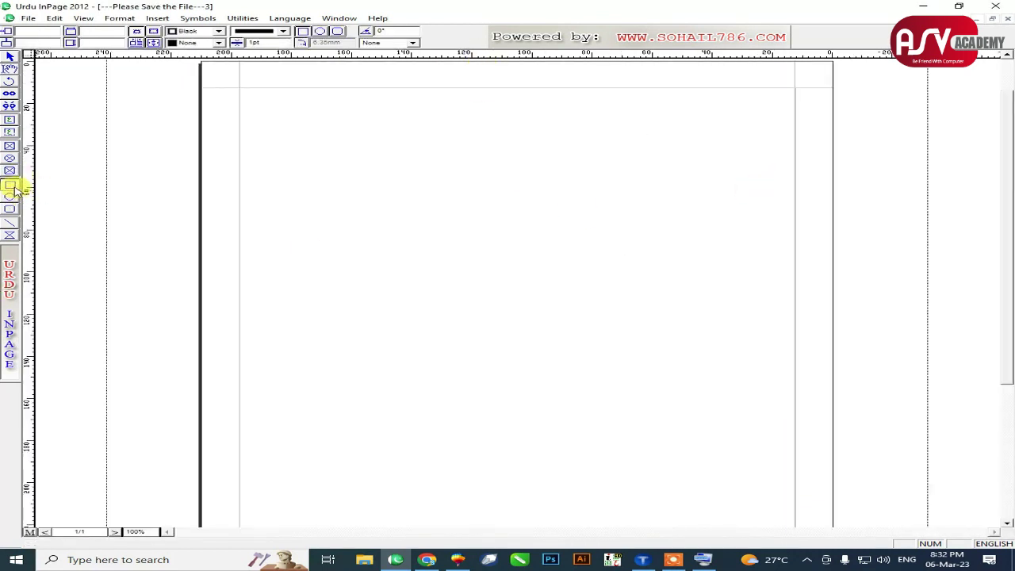
{"action": "left_click_drag", "start_coordinate": [241, 89], "coordinate": [794, 271]}
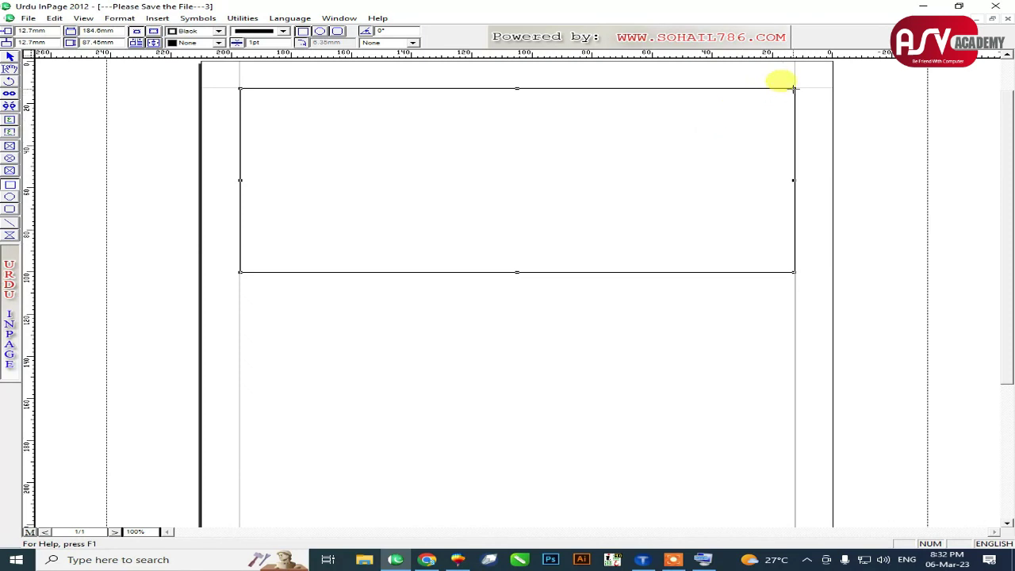
{"action": "left_click_drag", "start_coordinate": [776, 96], "coordinate": [626, 124]}
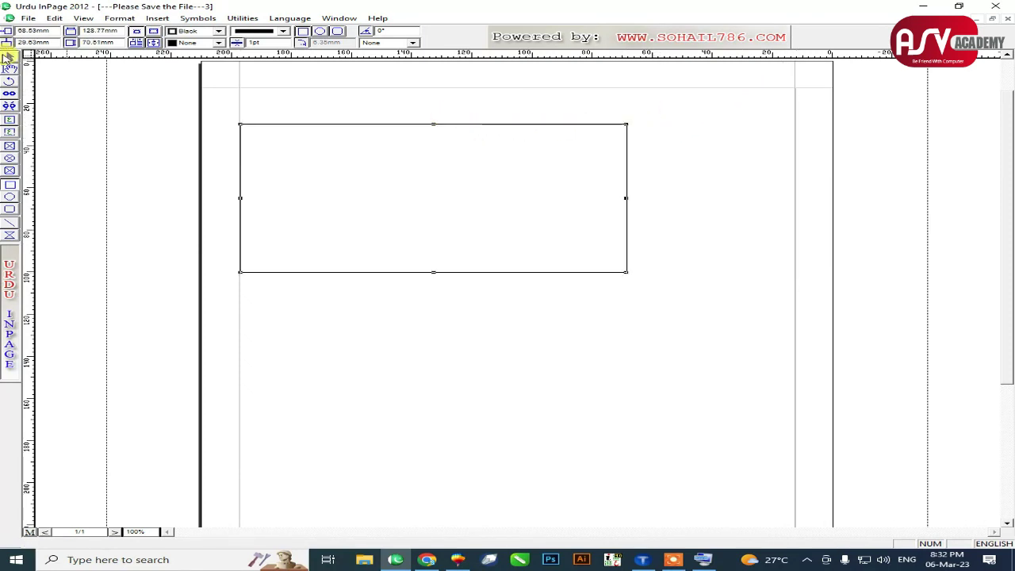
{"action": "left_click_drag", "start_coordinate": [412, 129], "coordinate": [512, 129]}
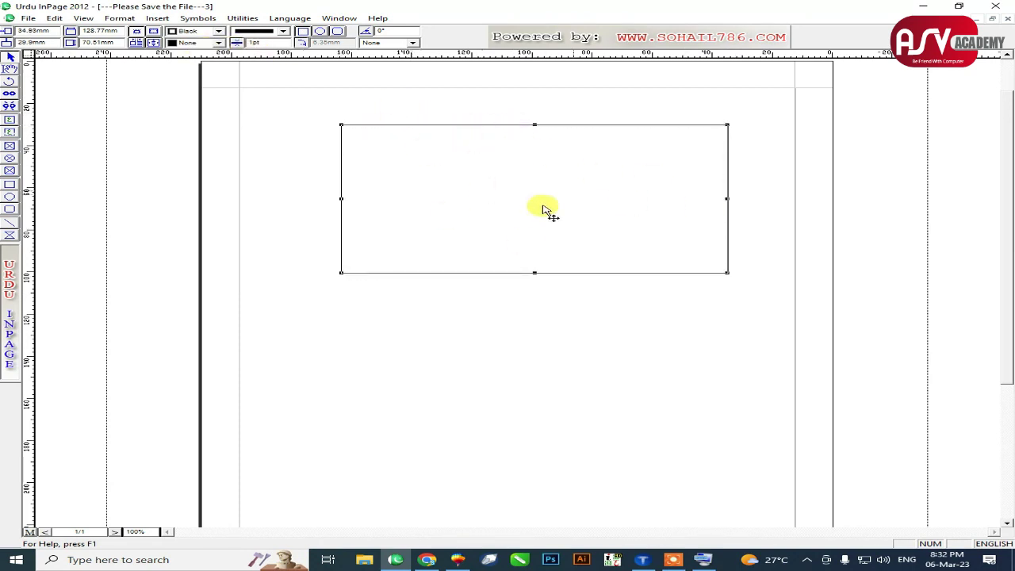
Fill the rectangle with Cyan
{"action": "left_click", "coordinate": [218, 42]}
{"action": "scroll", "coordinate": [220, 68], "scroll_direction": "down", "scroll_amount": 1}
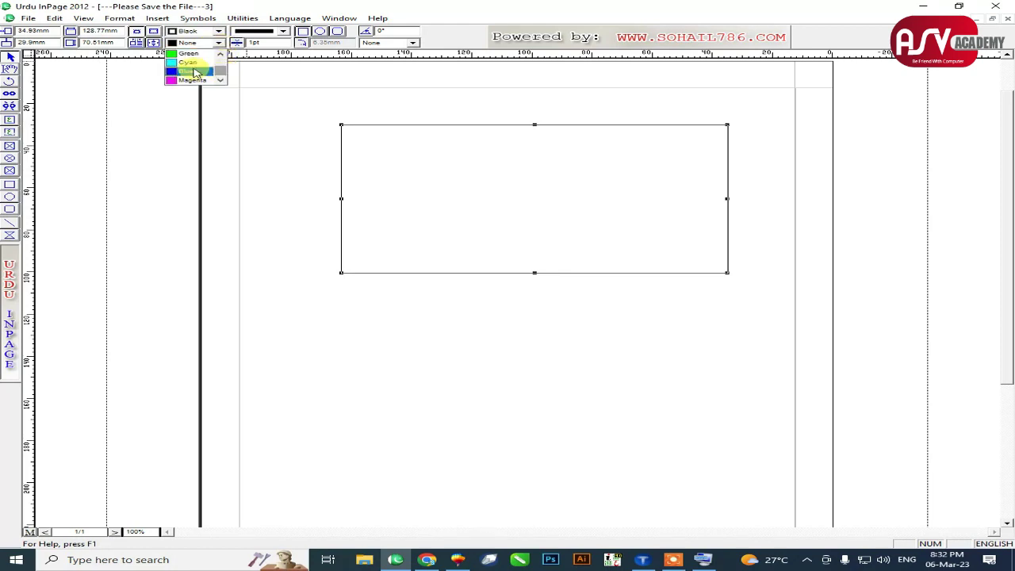
{"action": "left_click", "coordinate": [192, 68]}
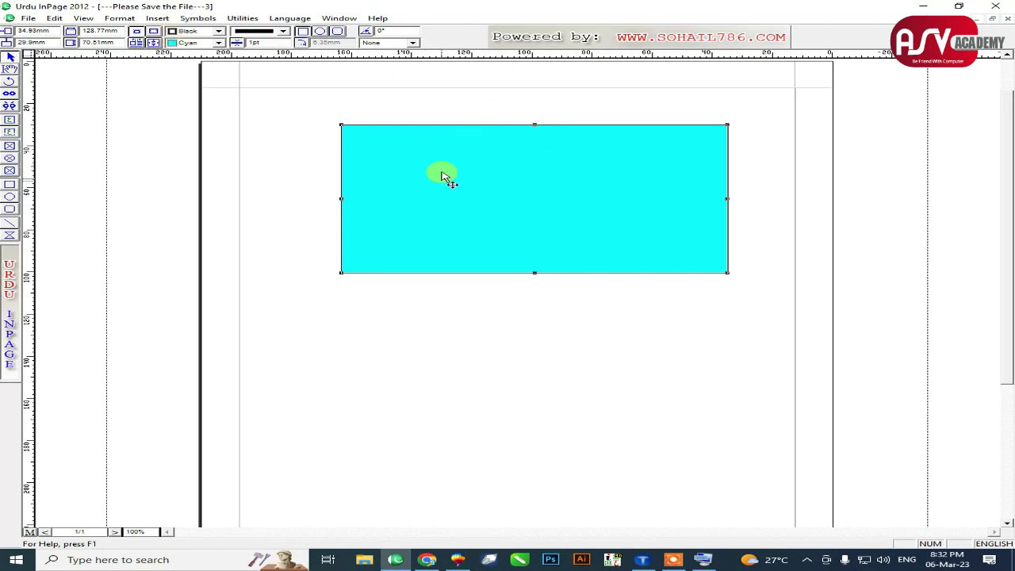
Set the rectangle's border thickness to 5 pt
{"action": "key", "text": "ctrl+2"}
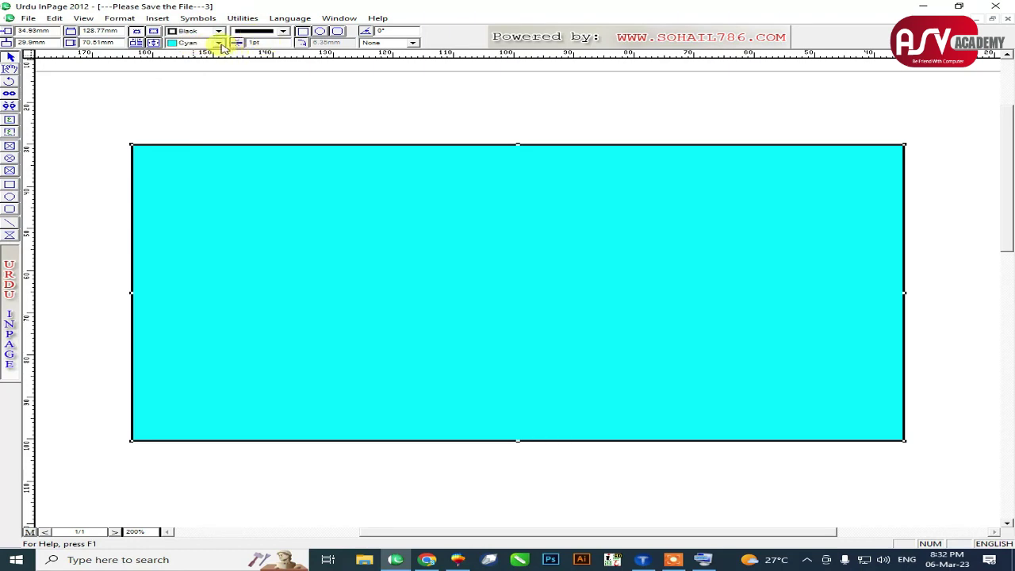
{"action": "left_click", "coordinate": [246, 42]}
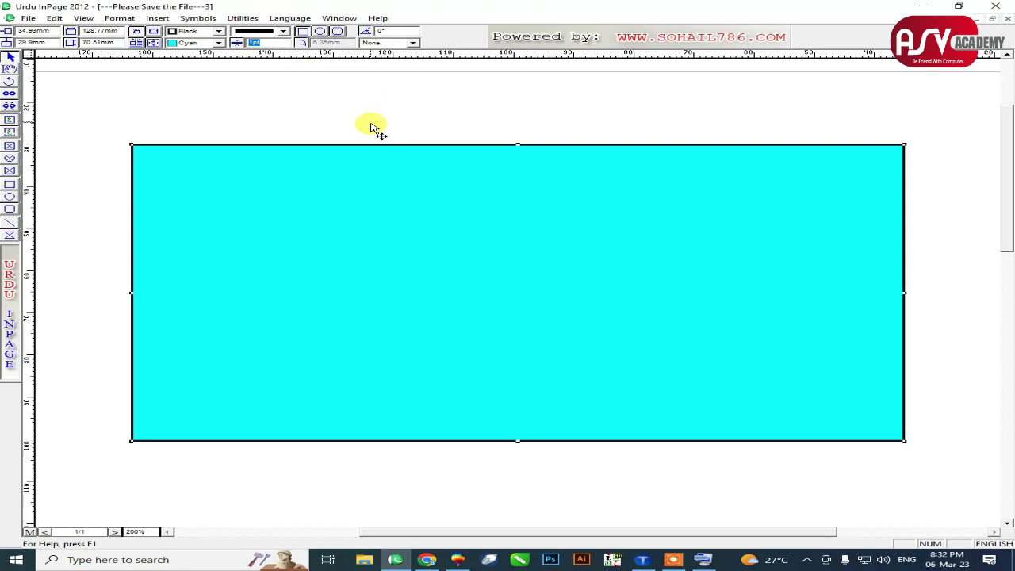
{"action": "type", "text": "5"}
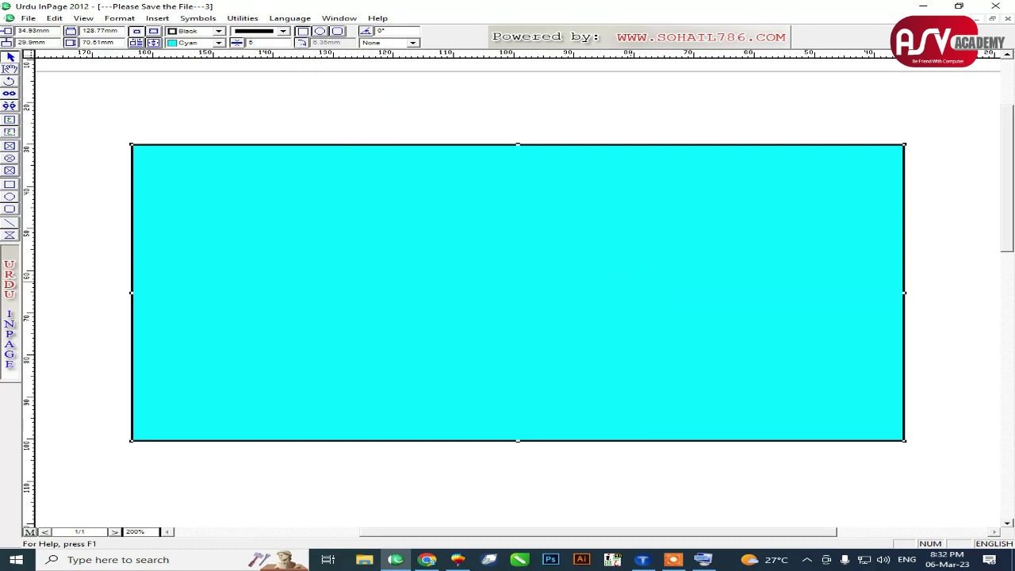
{"action": "key", "text": "Return"}
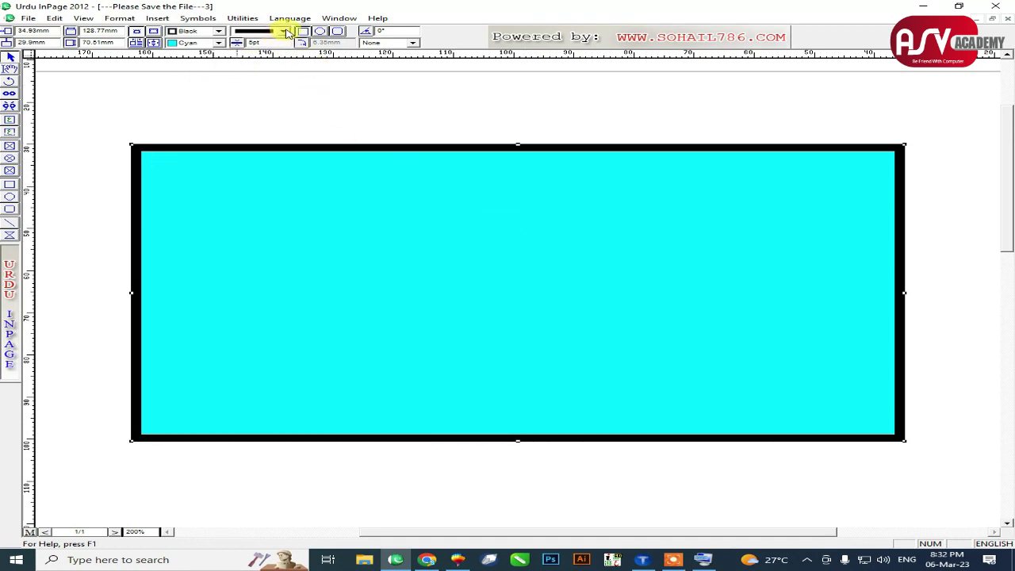
Try a dash-dot border style on the rectangle and replace it with the double-line style
{"action": "left_click", "coordinate": [285, 32]}
{"action": "left_click", "coordinate": [284, 68]}
{"action": "left_click", "coordinate": [259, 61]}
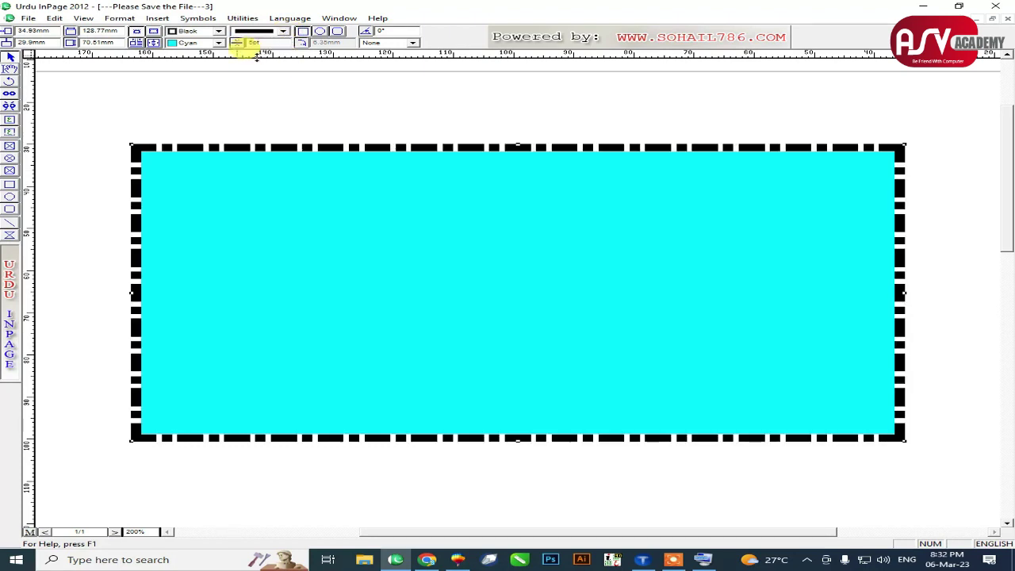
{"action": "left_click", "coordinate": [270, 38]}
{"action": "left_click", "coordinate": [252, 51]}
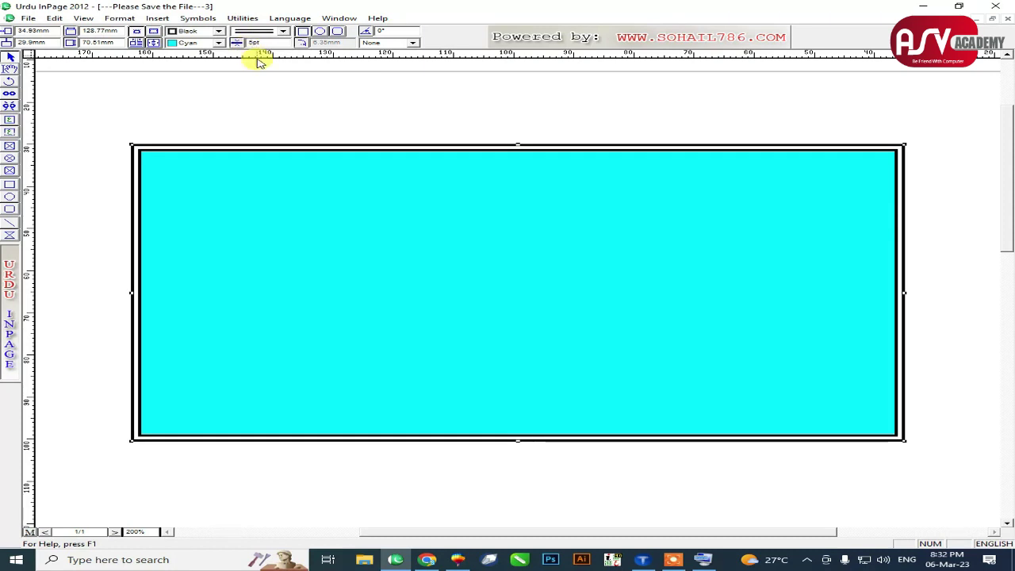
Try Green as the rectangle's border colour, settle on Blue, and change its shape to an ellipse
{"action": "left_click", "coordinate": [219, 31]}
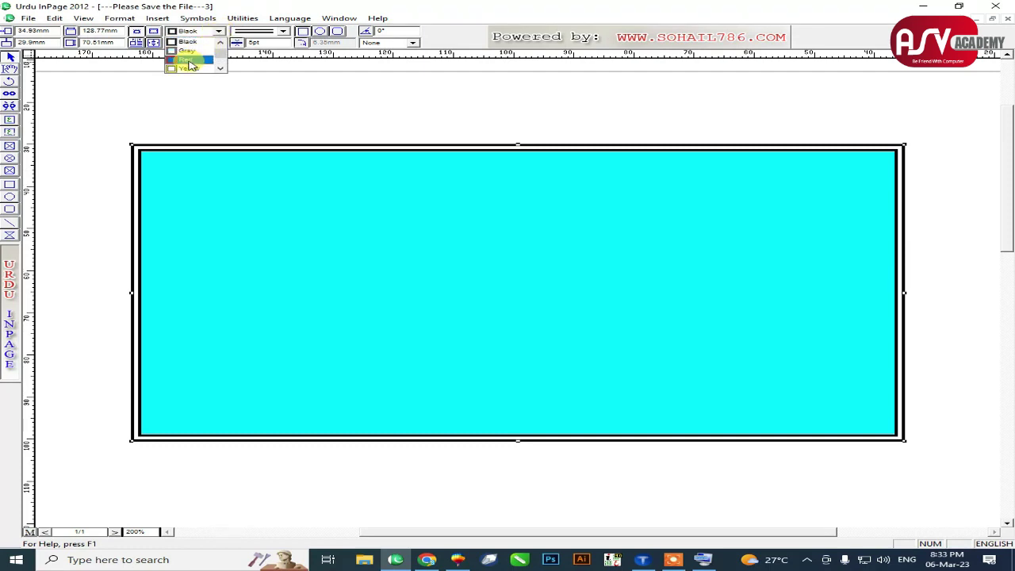
{"action": "left_click", "coordinate": [190, 60]}
{"action": "left_click", "coordinate": [199, 31]}
{"action": "left_click", "coordinate": [195, 62]}
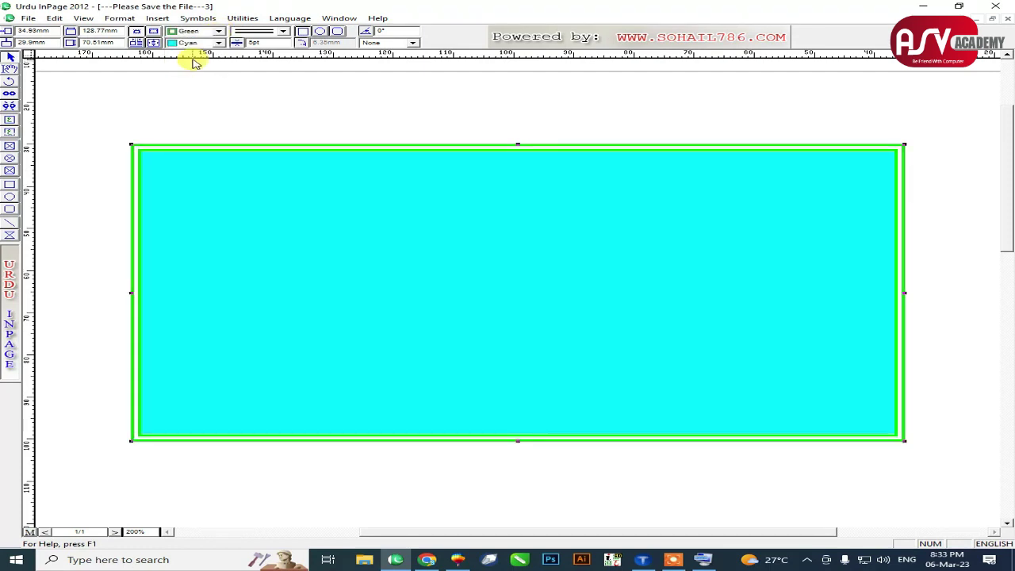
{"action": "left_click", "coordinate": [198, 31]}
{"action": "left_click", "coordinate": [192, 56]}
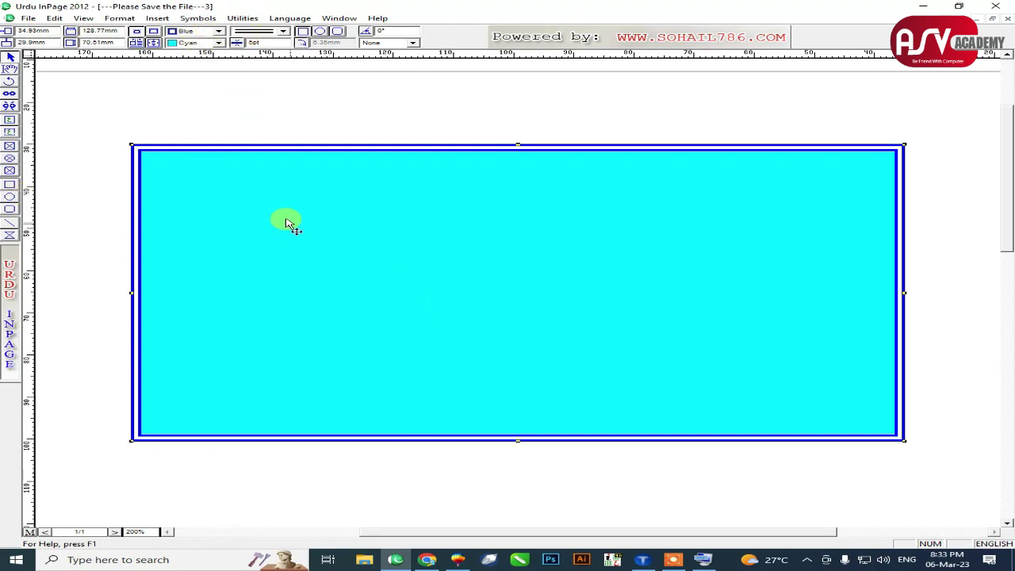
{"action": "left_click", "coordinate": [321, 33]}
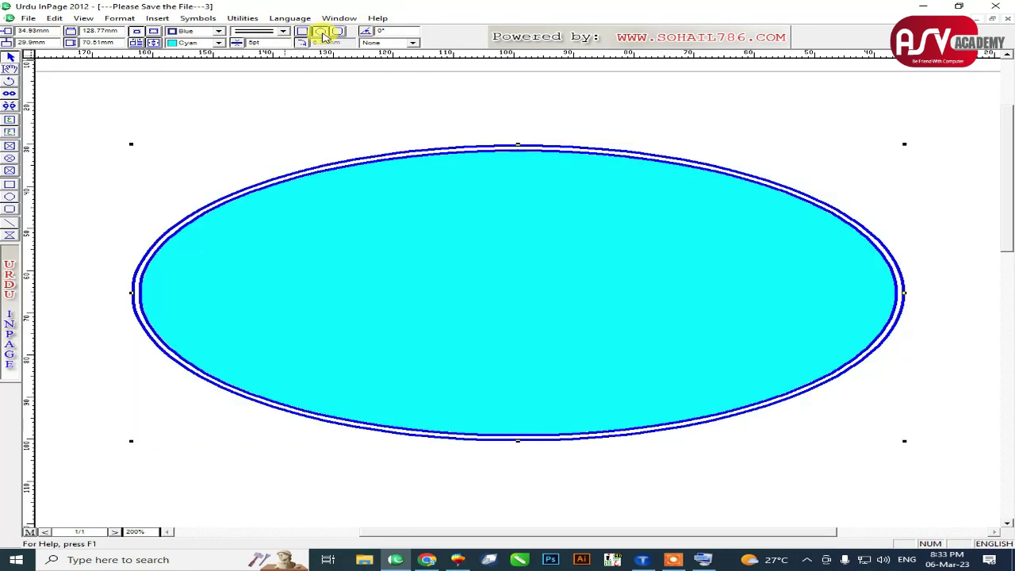
Change the ellipse to a rounded rectangle and set its corner radius to 15 mm, then 50 mm
{"action": "left_click", "coordinate": [339, 32]}
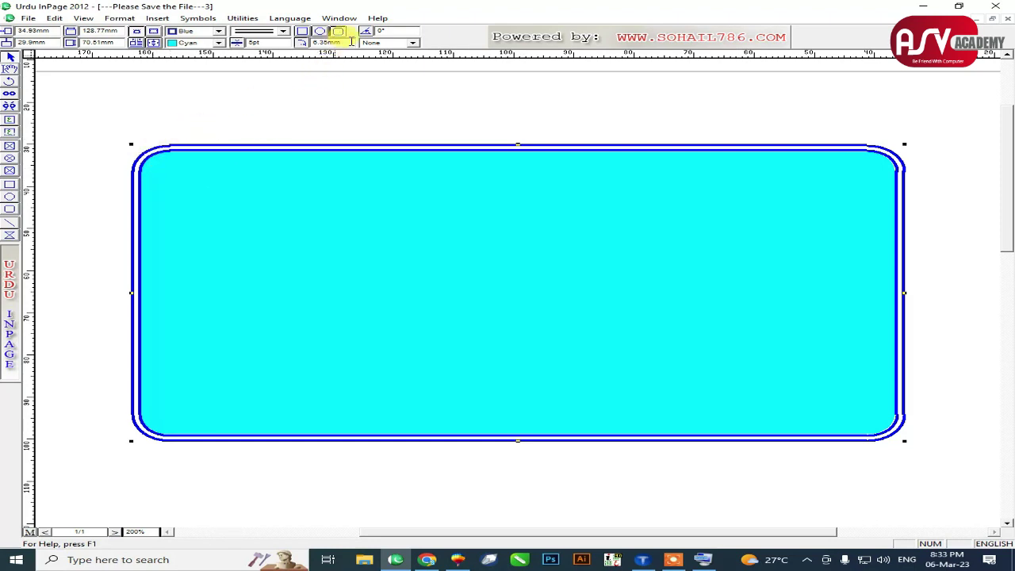
{"action": "left_click_drag", "start_coordinate": [350, 41], "coordinate": [306, 43]}
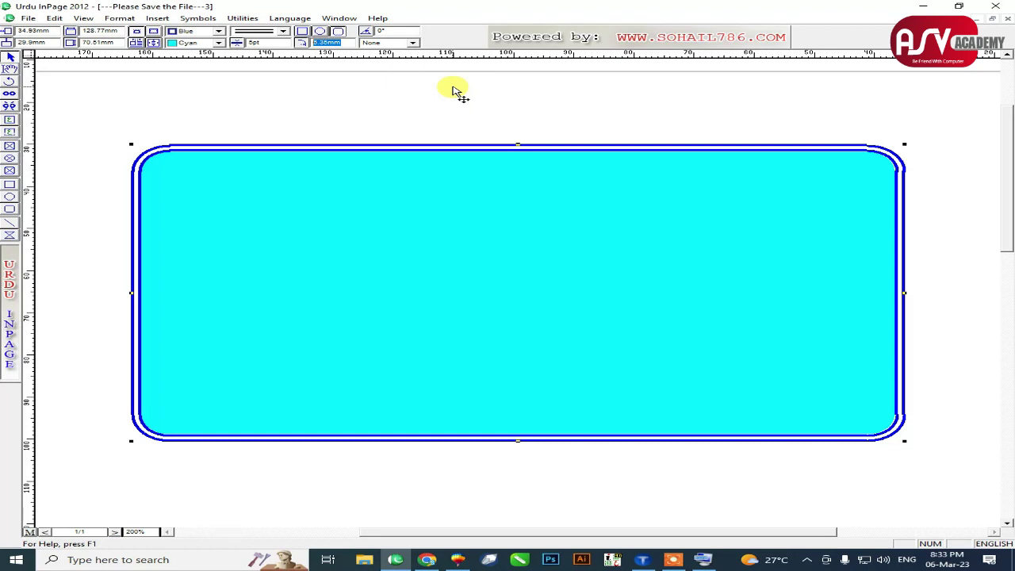
{"action": "type", "text": "15"}
{"action": "key", "text": "Return"}
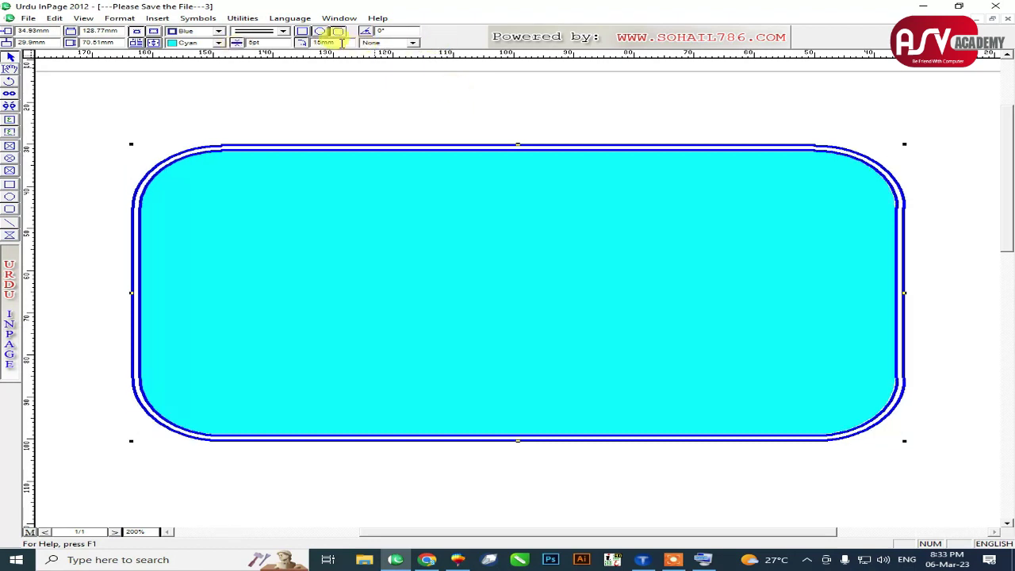
{"action": "type", "text": "50"}
{"action": "key", "text": "Return"}
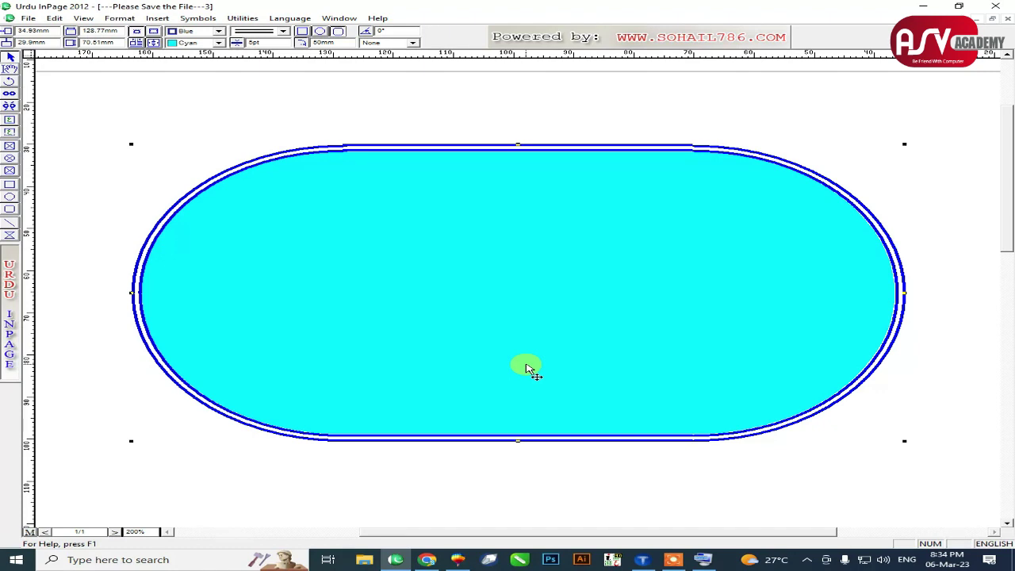
Delete the cyan rounded shape and place a text cursor on the empty page
{"action": "mouse_move", "coordinate": [430, 560]}
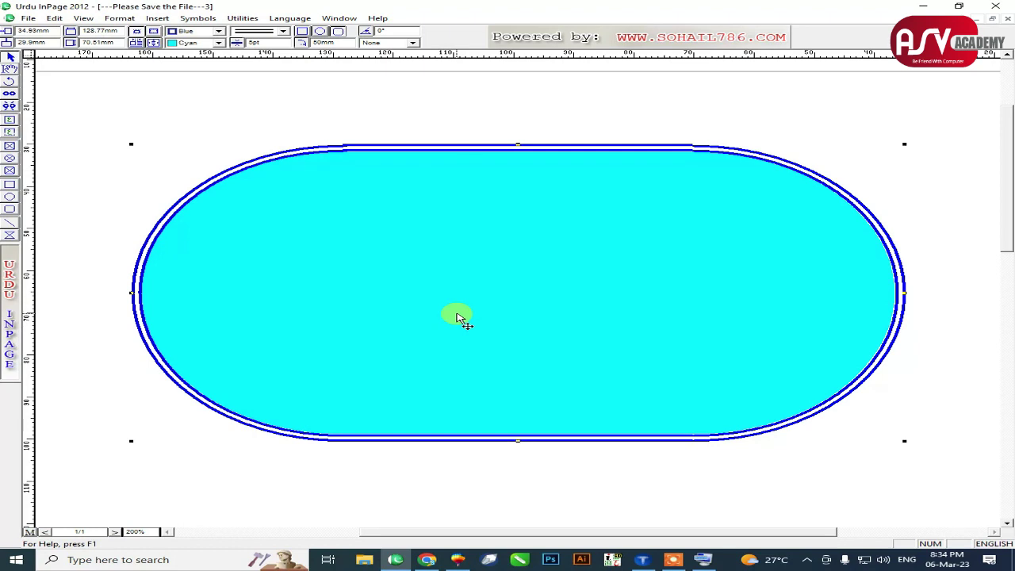
{"action": "key", "text": "Delete"}
{"action": "left_click", "coordinate": [9, 68]}
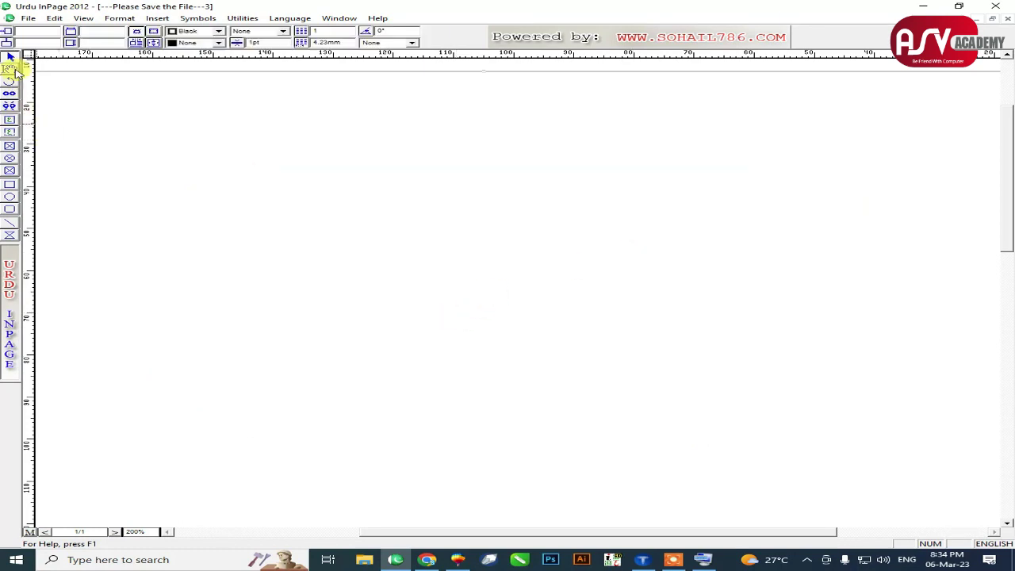
{"action": "left_click", "coordinate": [753, 215]}
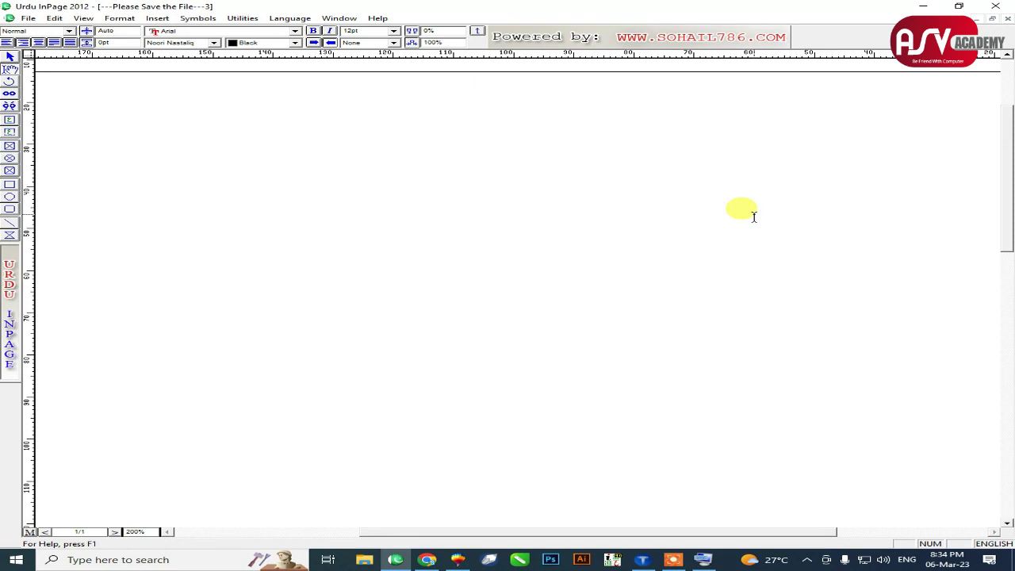
Switch the typing language to Urdu, try the characters on the M and J keys, and clear them
{"action": "type", "text": "m"}
{"action": "key", "text": "BackSpace"}
{"action": "key", "text": "ctrl+space"}
{"action": "type", "text": "m"}
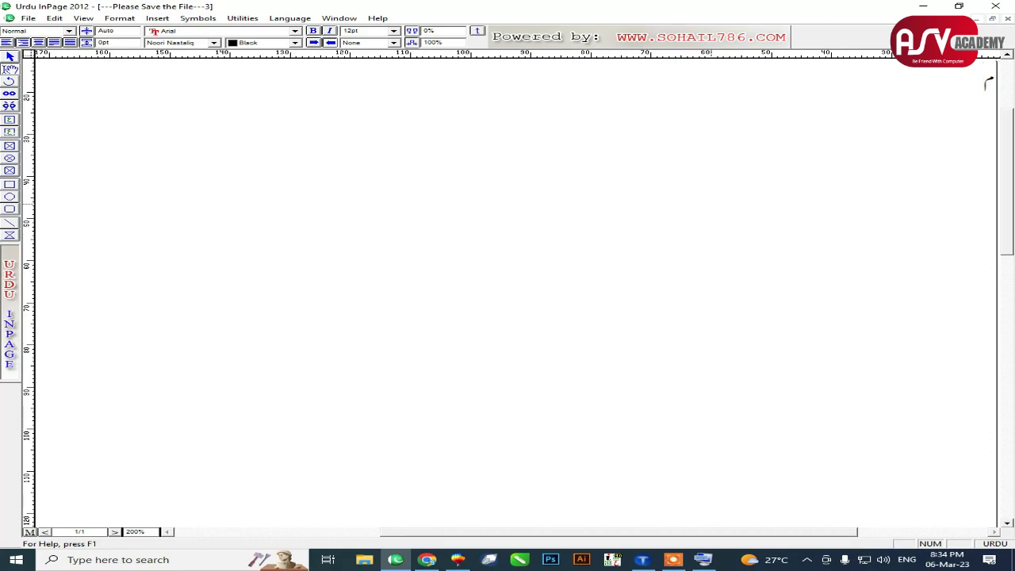
{"action": "type", "text": "j"}
{"action": "key", "text": "BackSpace"}
{"action": "key", "text": "BackSpace"}
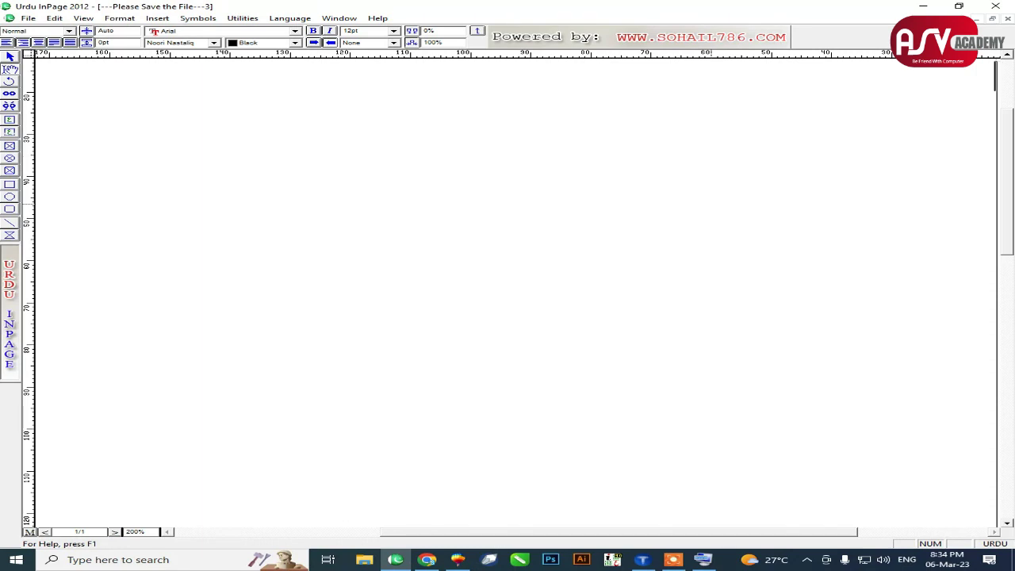
Open the keyboard preferences and view the Phonetic keyboard layout
{"action": "left_click", "coordinate": [56, 19]}
{"action": "mouse_move", "coordinate": [156, 232]}
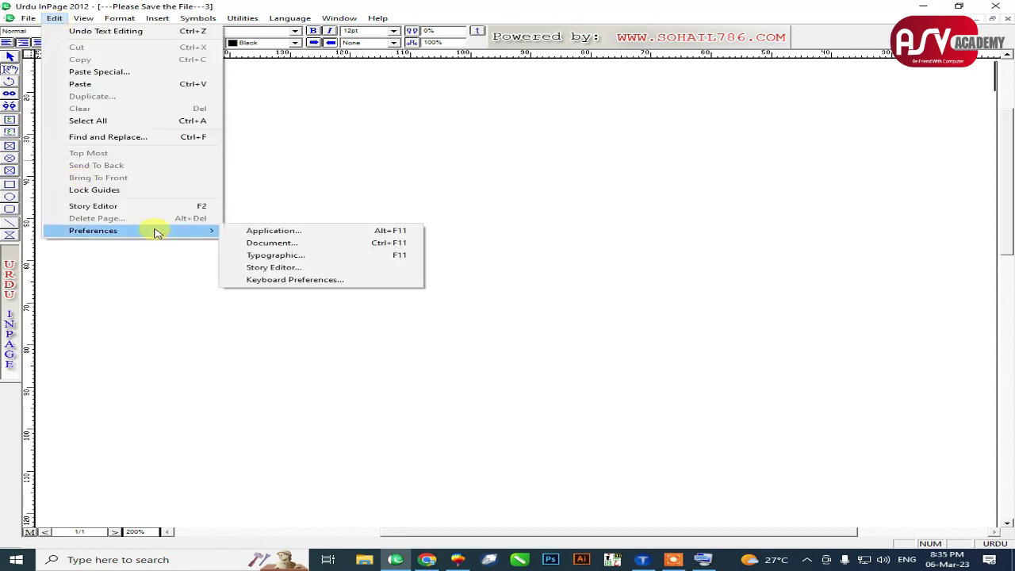
{"action": "left_click", "coordinate": [272, 280]}
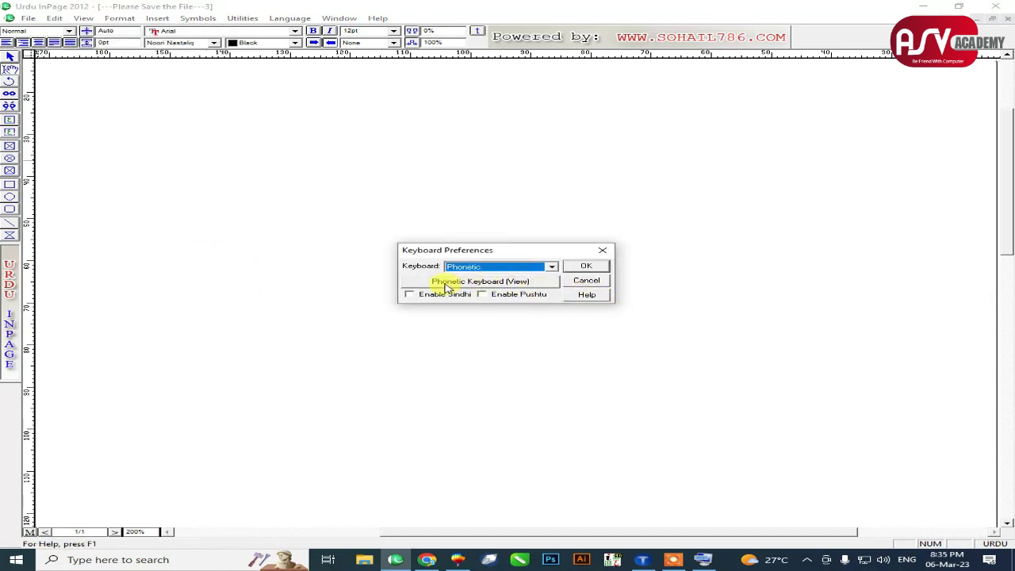
{"action": "left_click", "coordinate": [466, 282]}
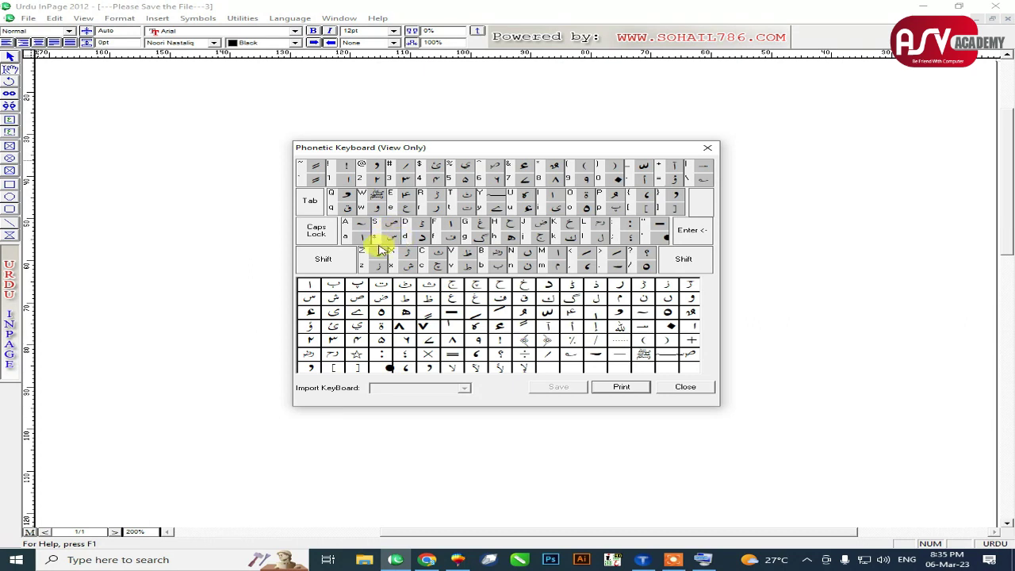
View the Shift characters on the On-Screen Keyboard, minimize it, and close the Phonetic layout and keyboard preferences
{"action": "left_click", "coordinate": [702, 559]}
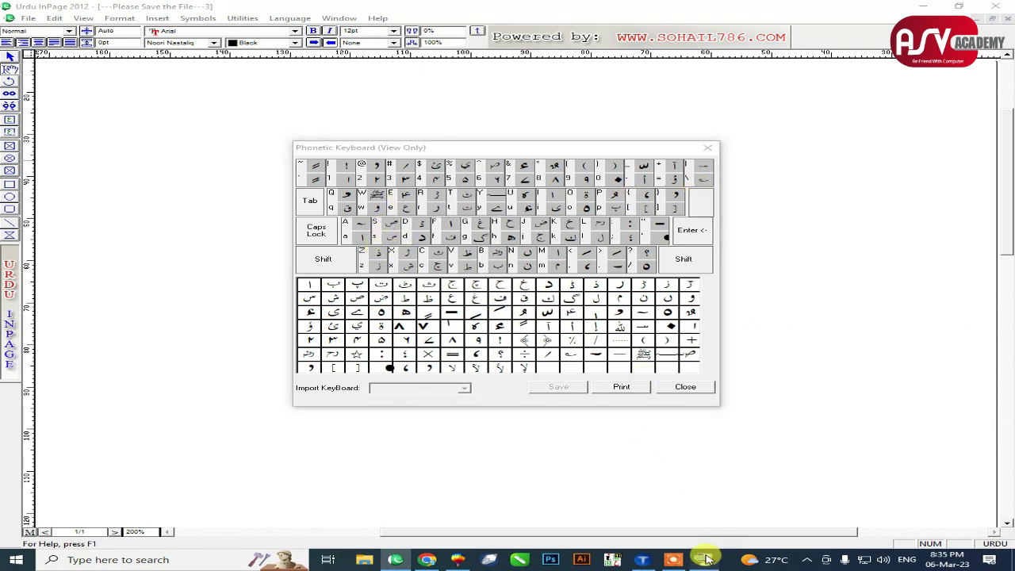
{"action": "left_click", "coordinate": [185, 418]}
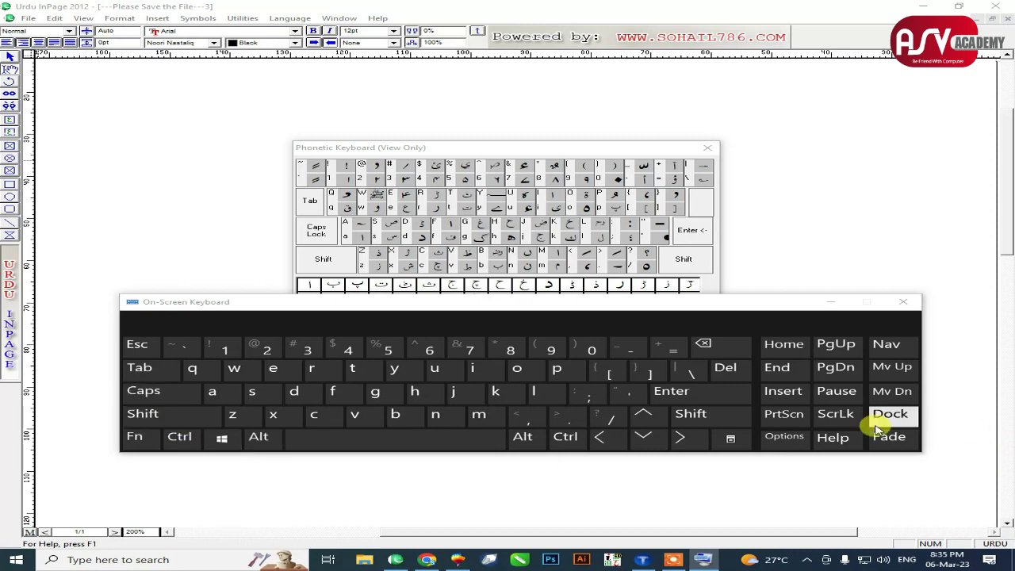
{"action": "left_click", "coordinate": [712, 418]}
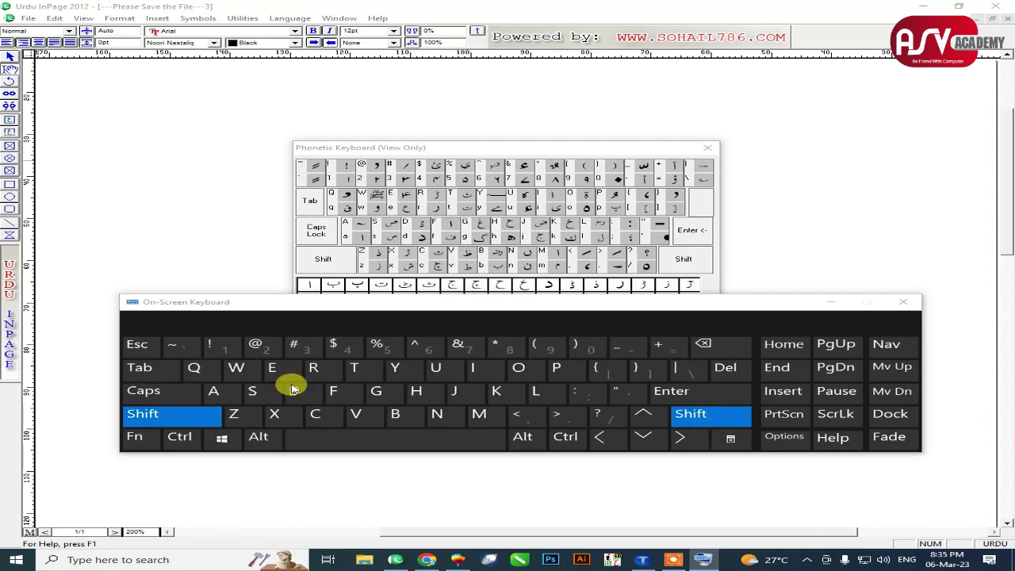
{"action": "left_click", "coordinate": [189, 424]}
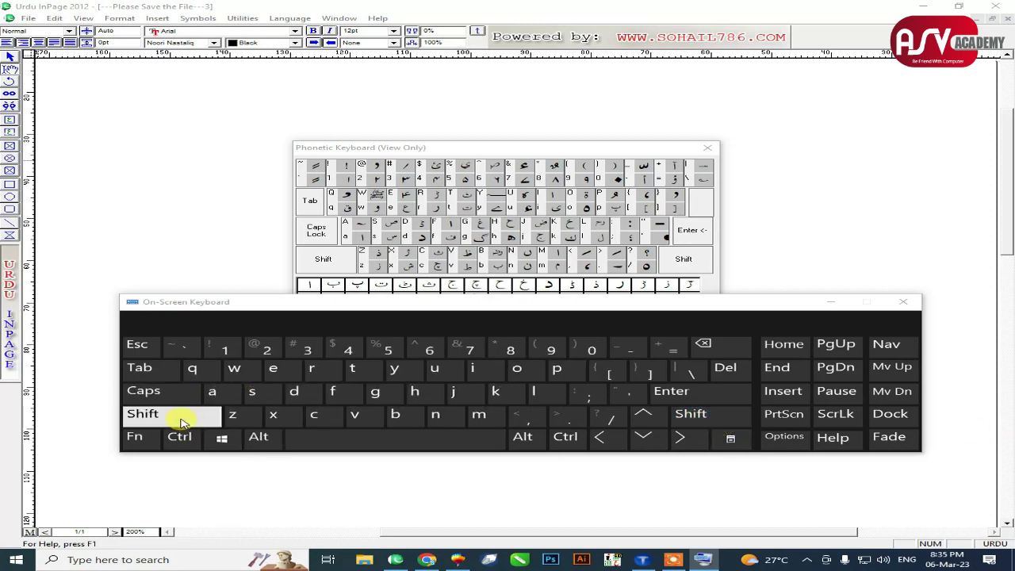
{"action": "left_click", "coordinate": [832, 302]}
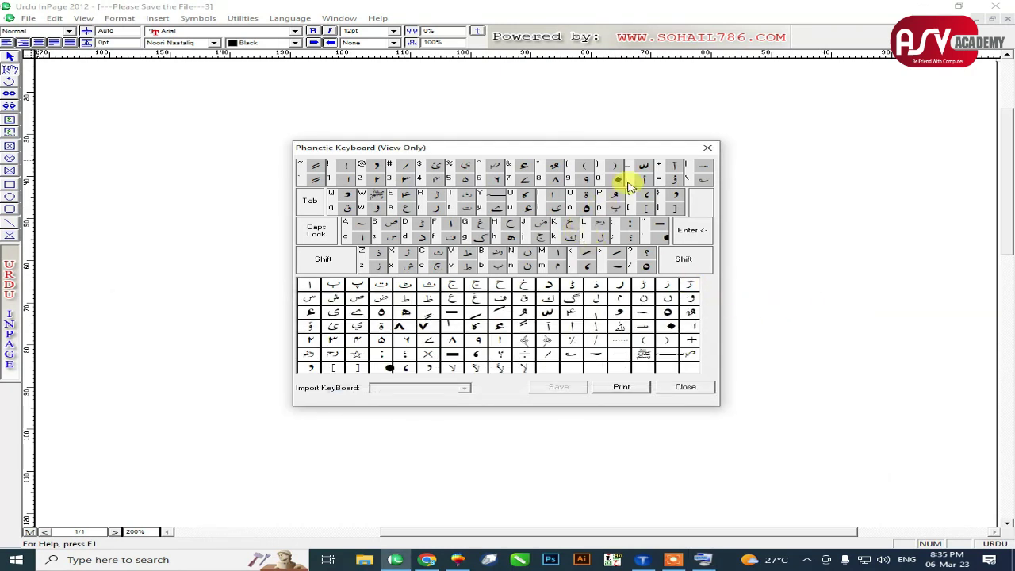
{"action": "left_click", "coordinate": [706, 148]}
{"action": "left_click", "coordinate": [584, 264]}
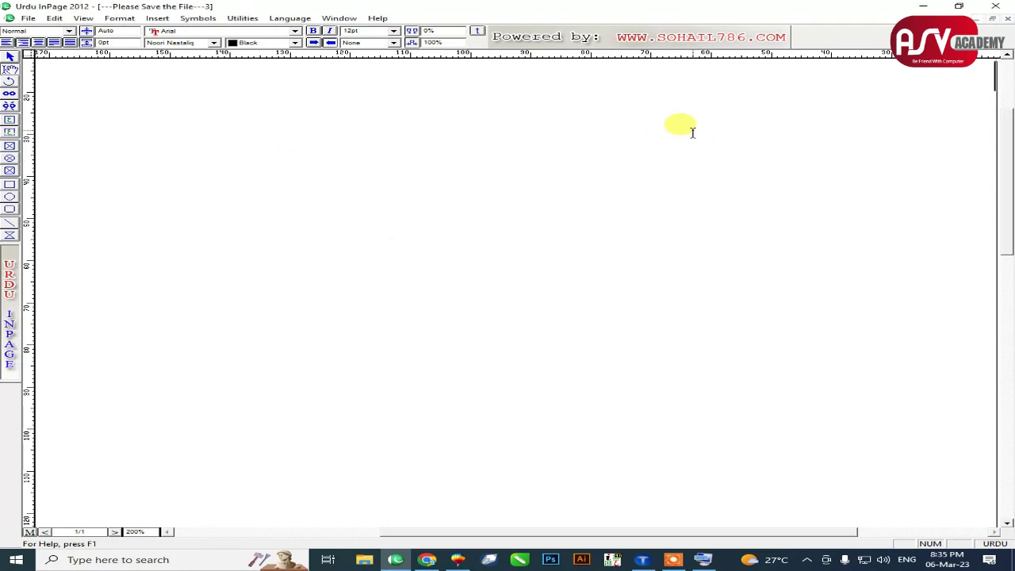
Try the Urdu letters ک and غ on the page and delete them
{"action": "type", "text": "ب"}
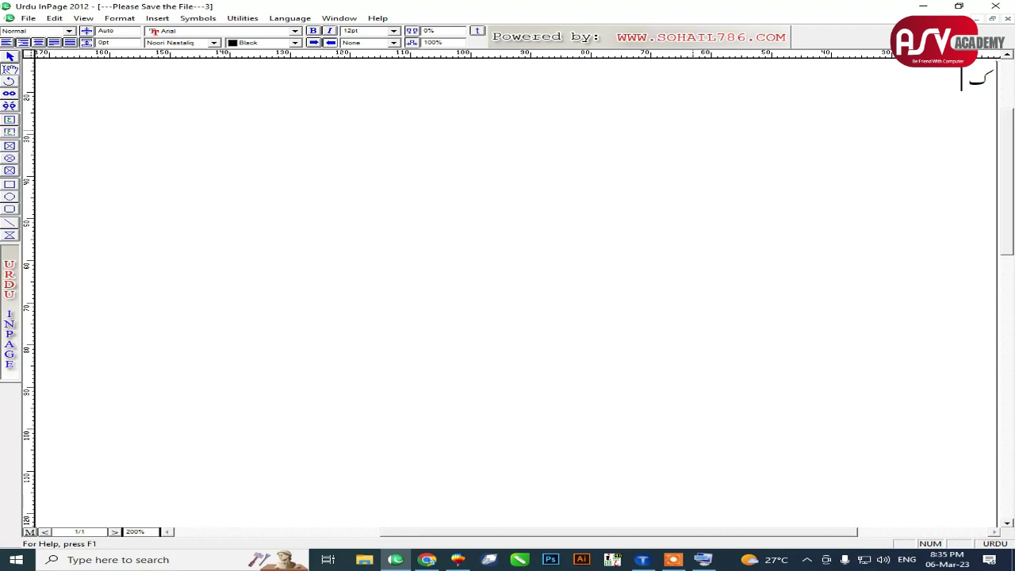
{"action": "type", "text": "غ"}
{"action": "key", "text": "BackSpace"}
{"action": "key", "text": "BackSpace"}
{"action": "key", "text": "BackSpace"}
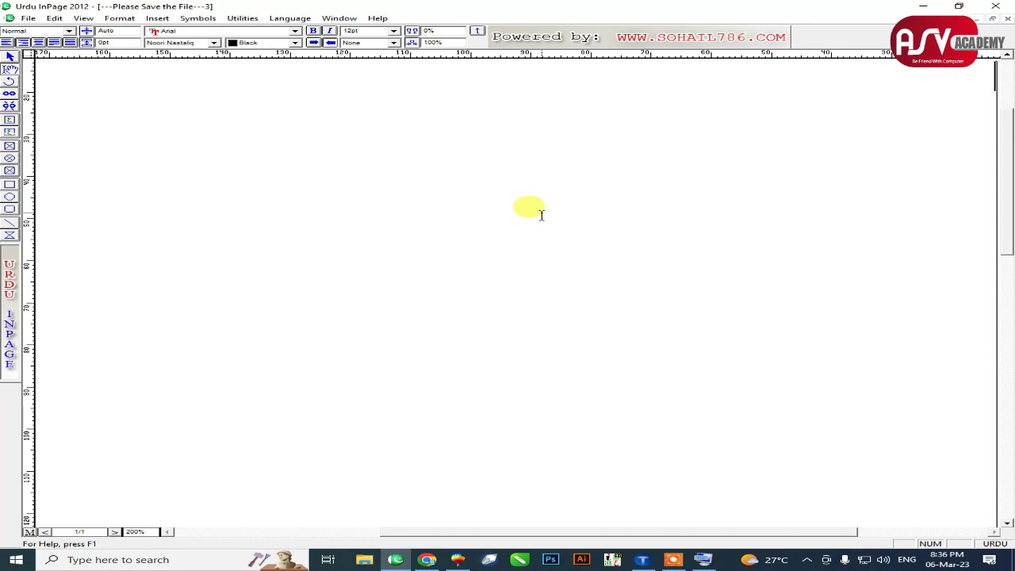
Switch to TypingMaster, continue with the trial version, and enter the course with the existing user profile
{"action": "left_click", "coordinate": [642, 560]}
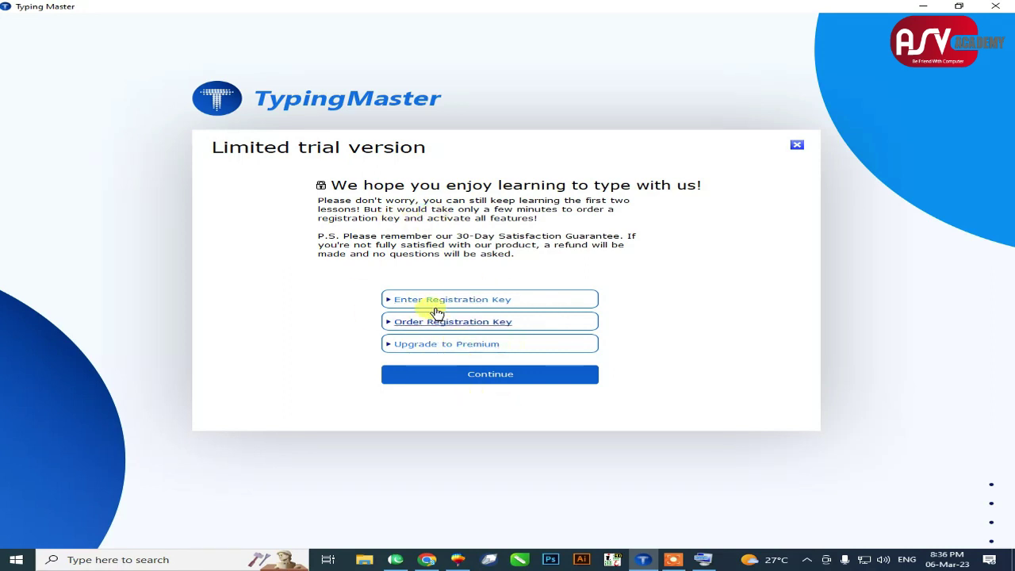
{"action": "left_click", "coordinate": [492, 375]}
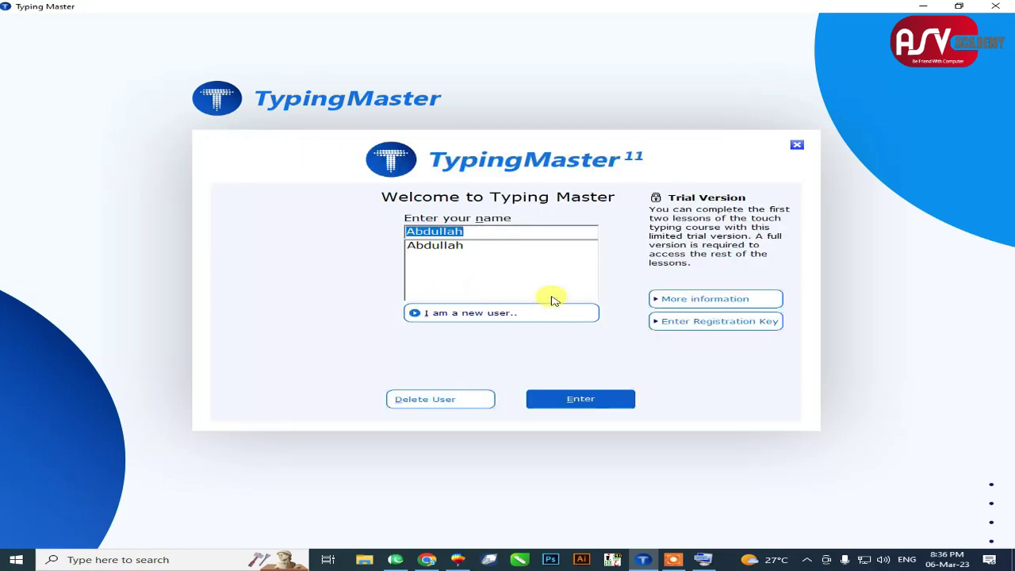
{"action": "left_click", "coordinate": [568, 395]}
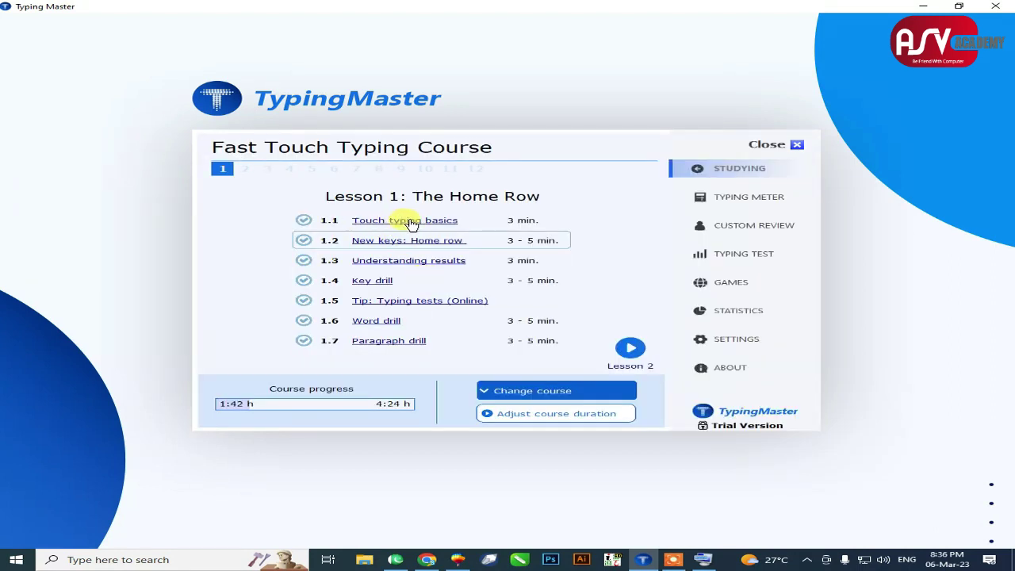
Read through the five pages of the Touch typing basics section in Lesson 1 and finish it
{"action": "left_click", "coordinate": [382, 226]}
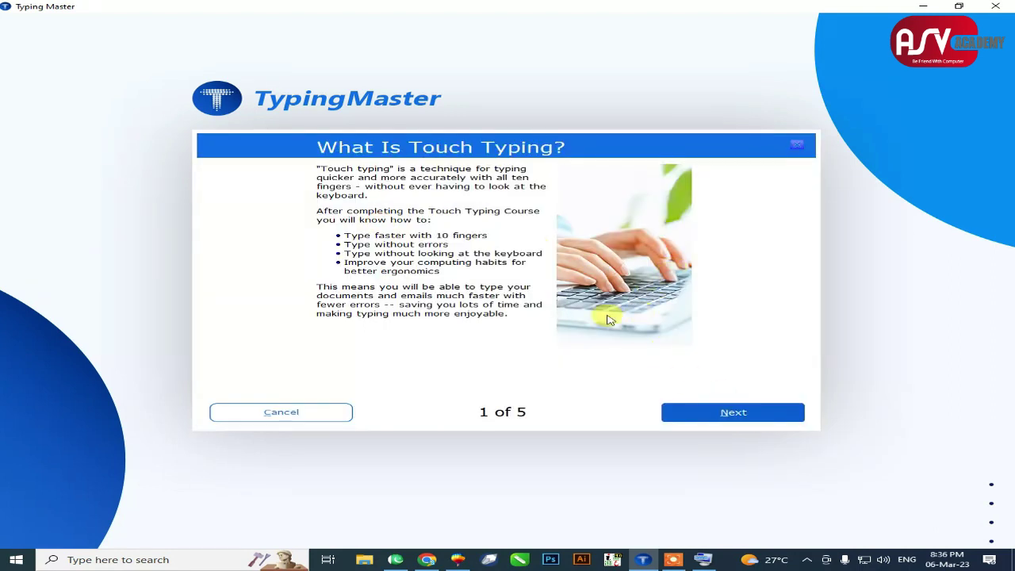
{"action": "left_click_drag", "start_coordinate": [317, 169], "coordinate": [521, 331]}
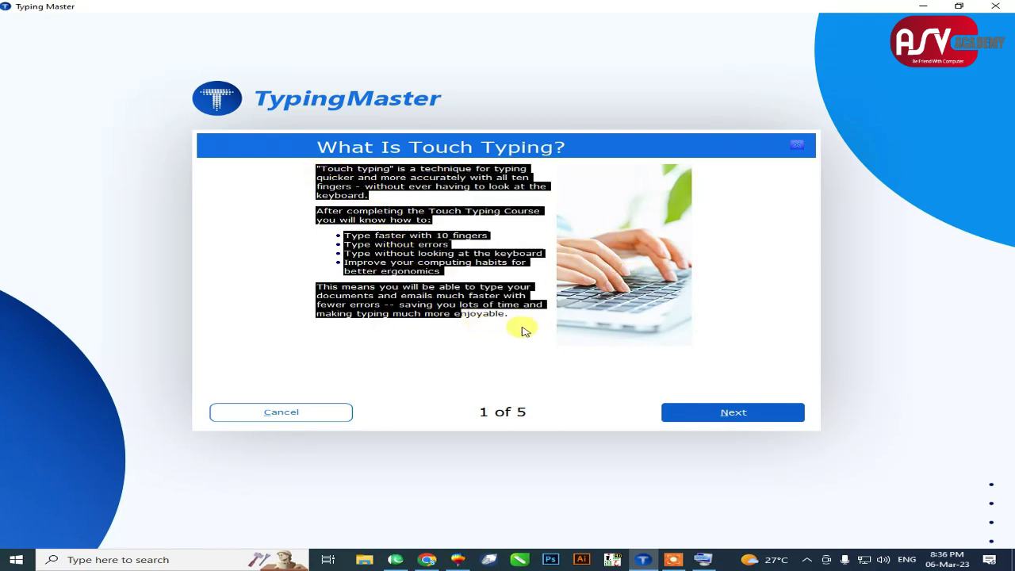
{"action": "left_click", "coordinate": [758, 412]}
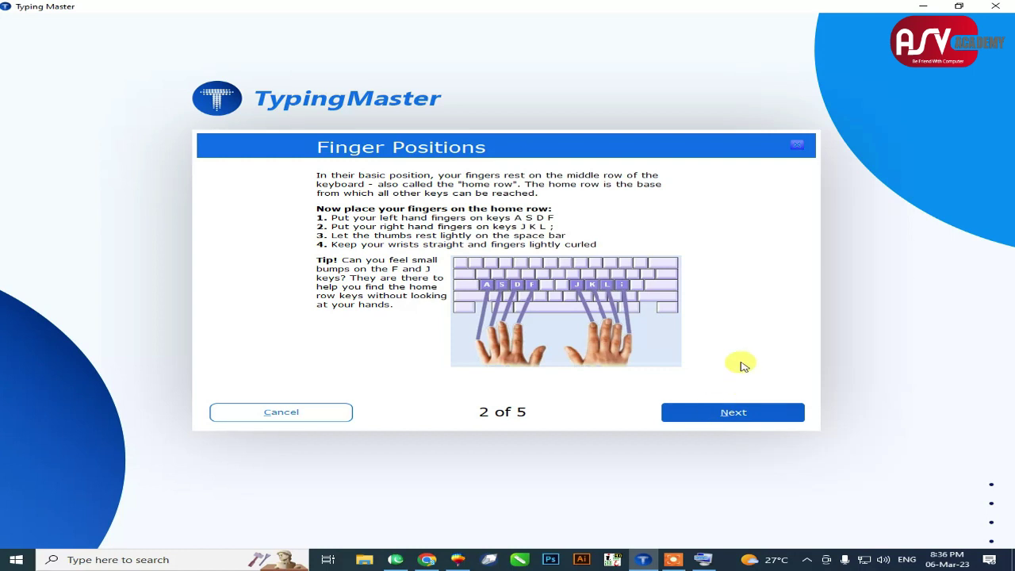
{"action": "left_click", "coordinate": [734, 413]}
{"action": "left_click", "coordinate": [734, 413]}
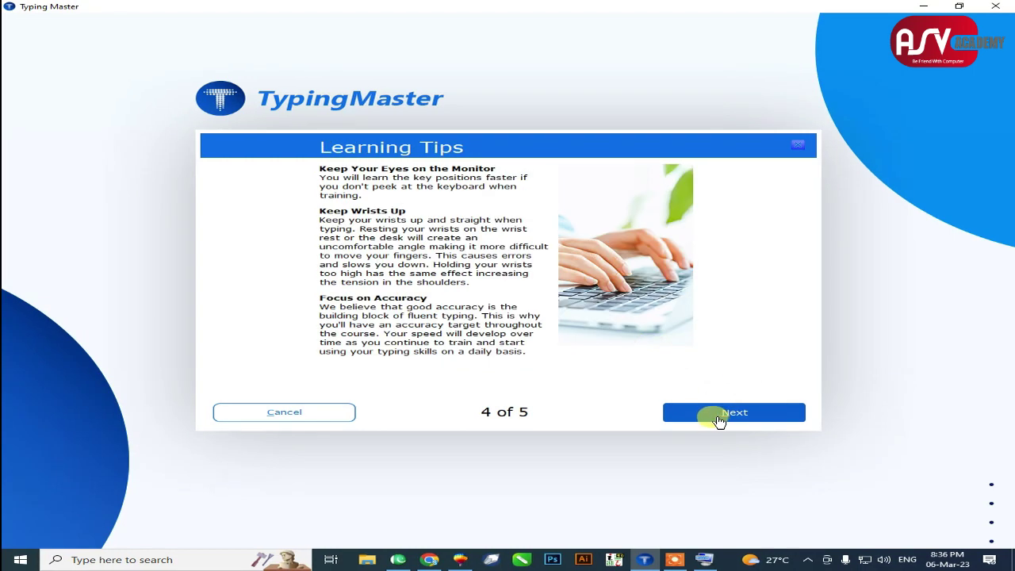
{"action": "left_click", "coordinate": [718, 420]}
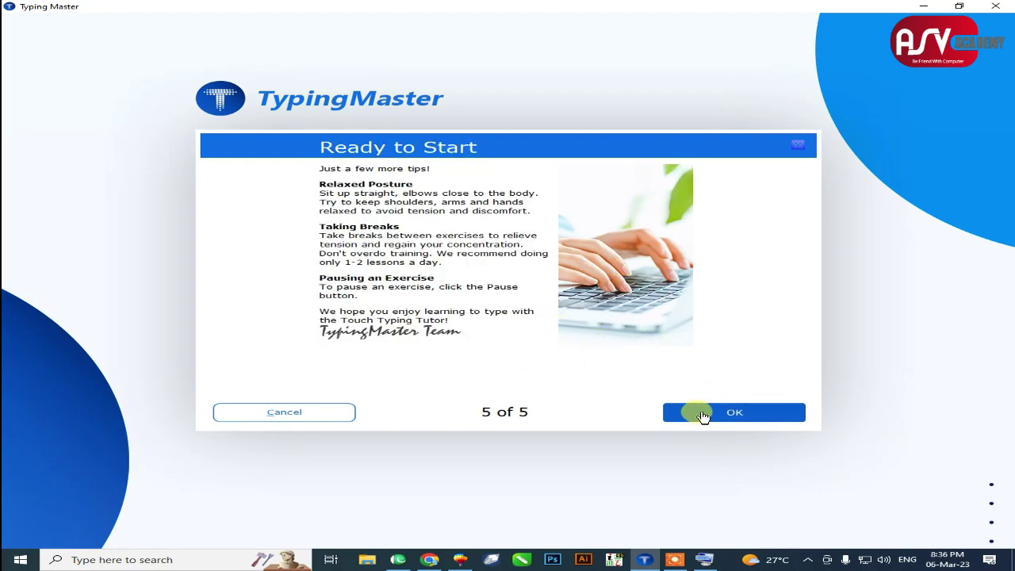
{"action": "left_click", "coordinate": [697, 416]}
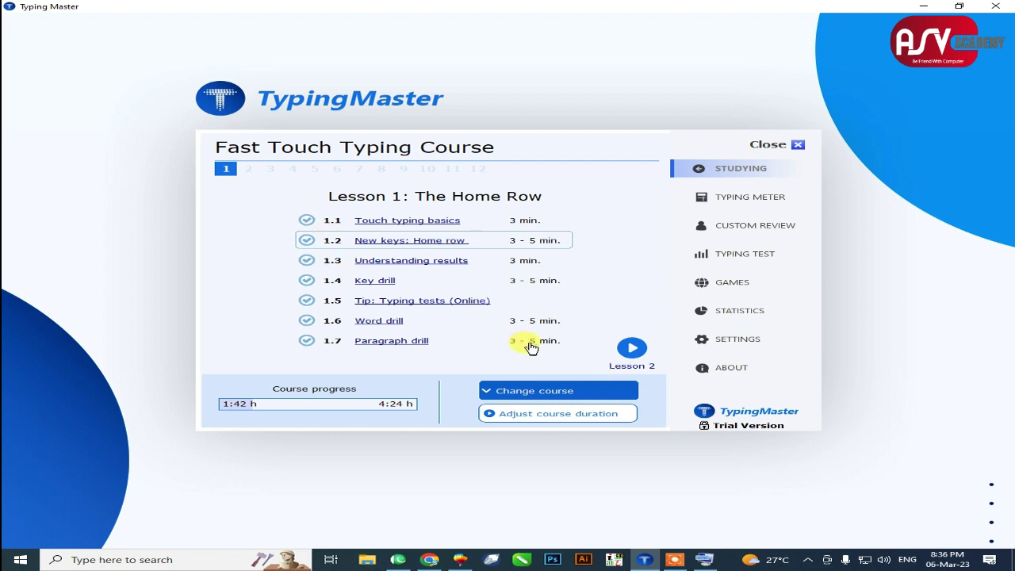
Begin the Word drill of Lesson 2: Keys E and I with the 94% Intermediate accuracy goal
{"action": "left_click", "coordinate": [634, 349]}
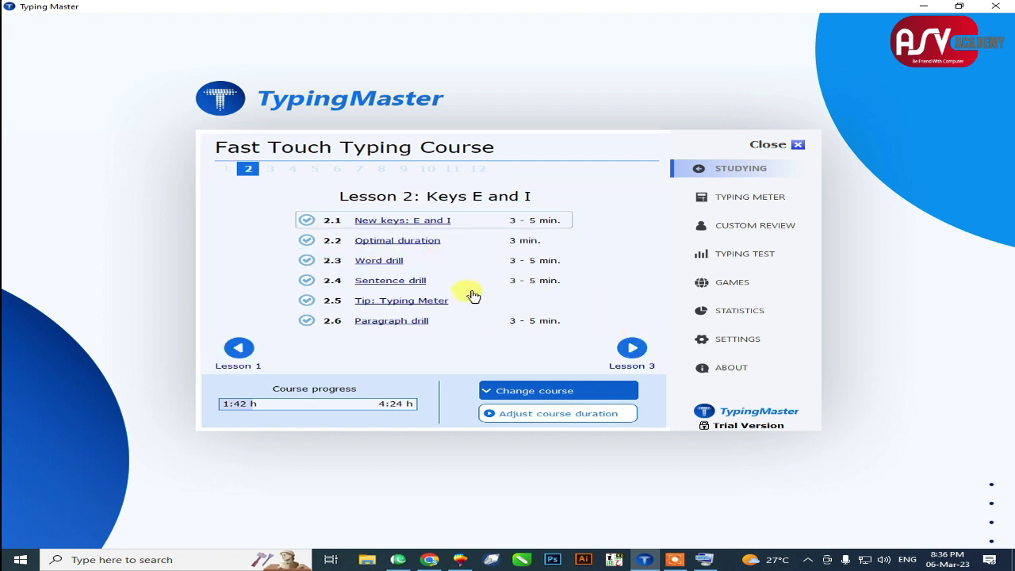
{"action": "left_click", "coordinate": [384, 260]}
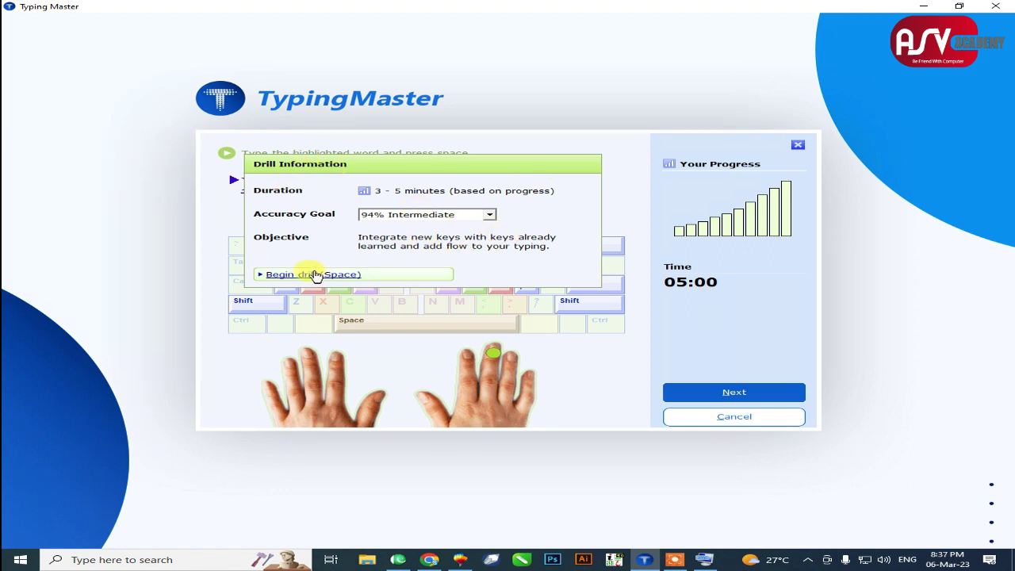
{"action": "left_click", "coordinate": [313, 274]}
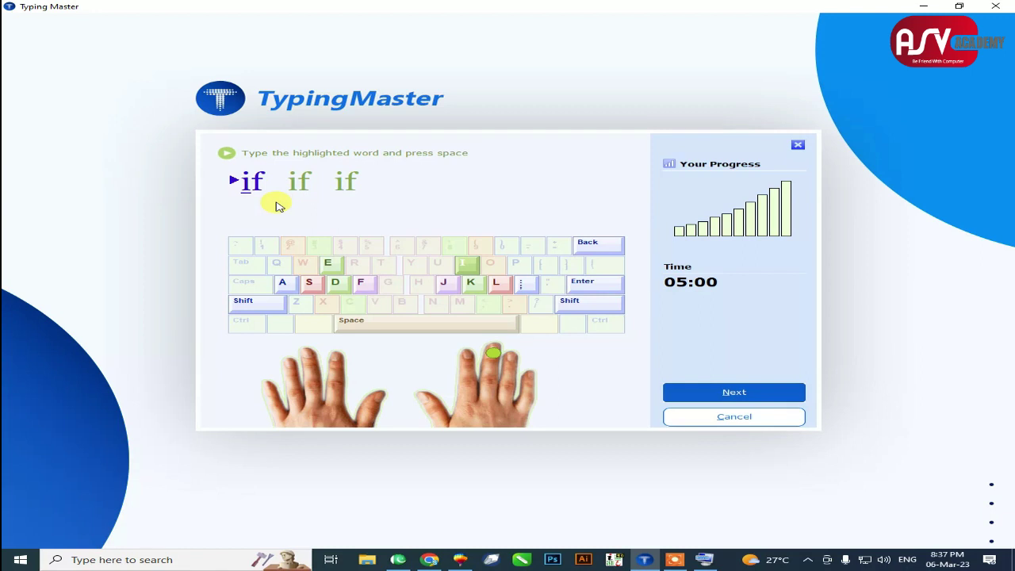
Work through the word drill rows "if if if" and "eel eel eel", correcting the mistyped letter, and exit TypingMaster
{"action": "type", "text": "if"}
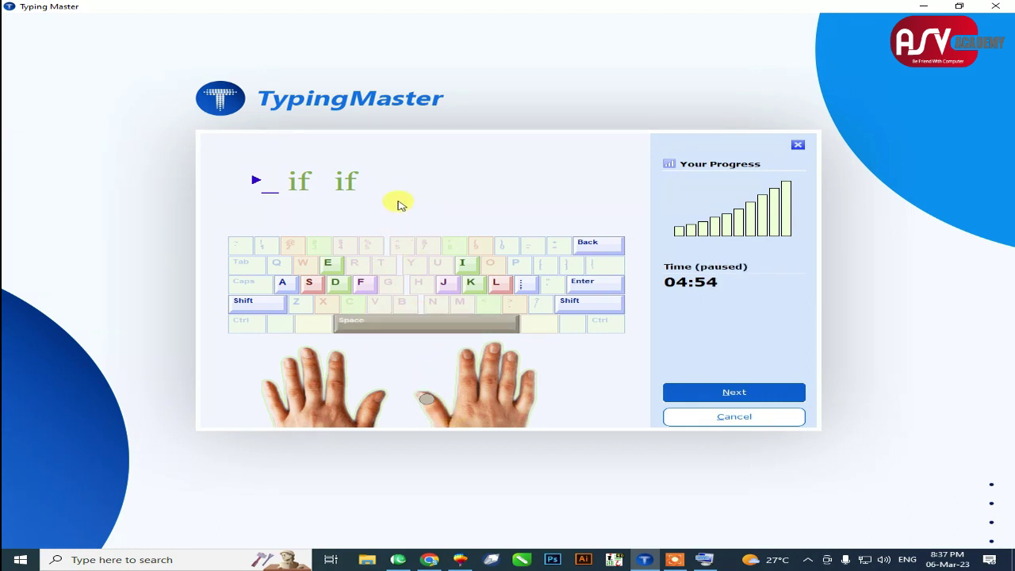
{"action": "type", "text": "if if"}
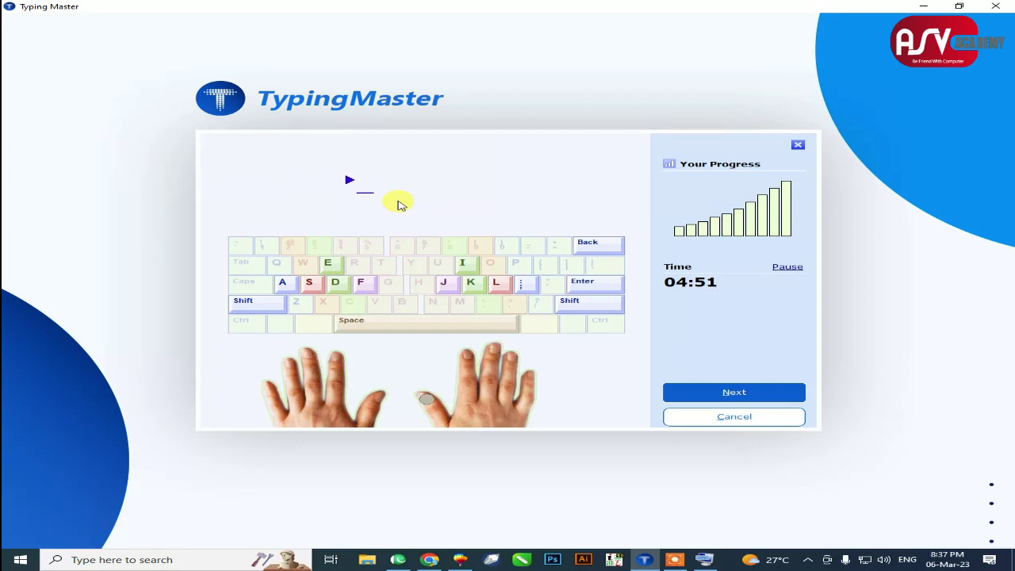
{"action": "type", "text": " eel"}
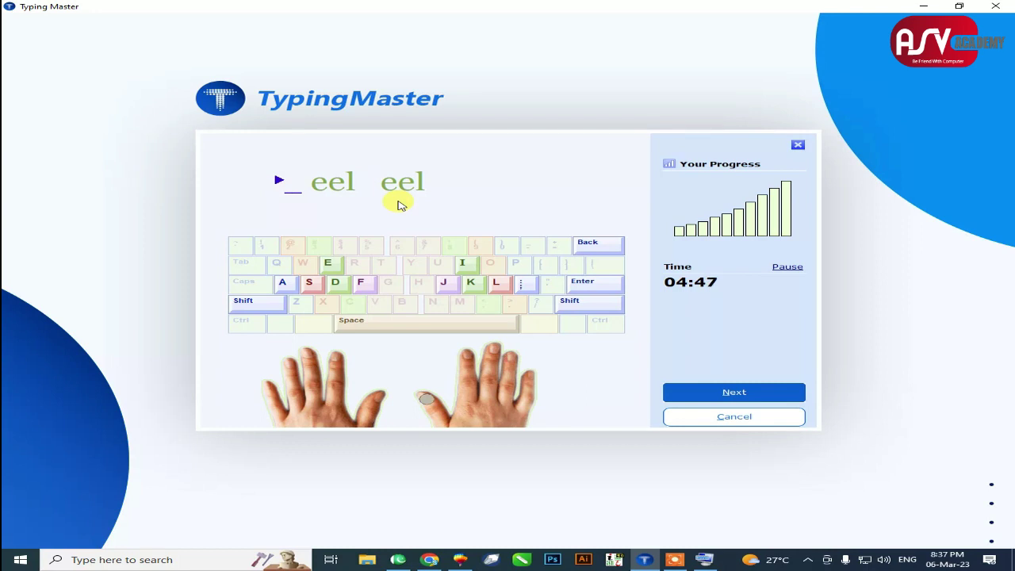
{"action": "type", "text": " eed"}
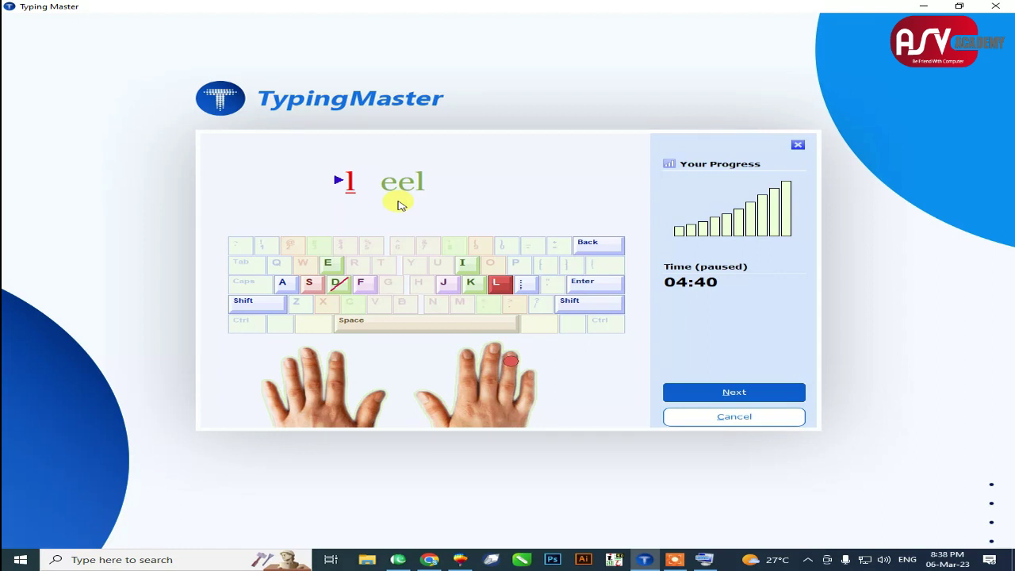
{"action": "key", "text": "BackSpace"}
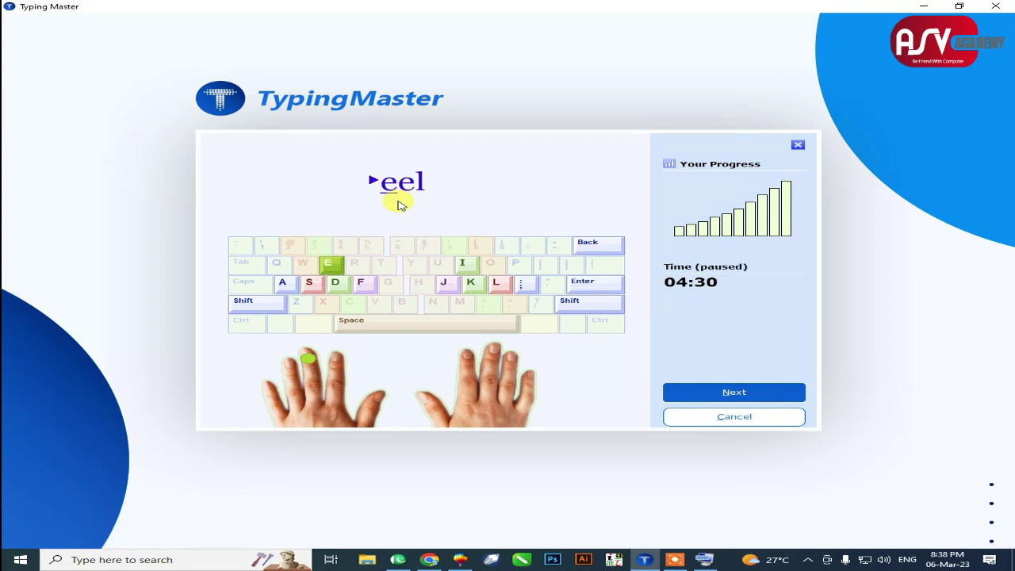
{"action": "type", "text": "eel"}
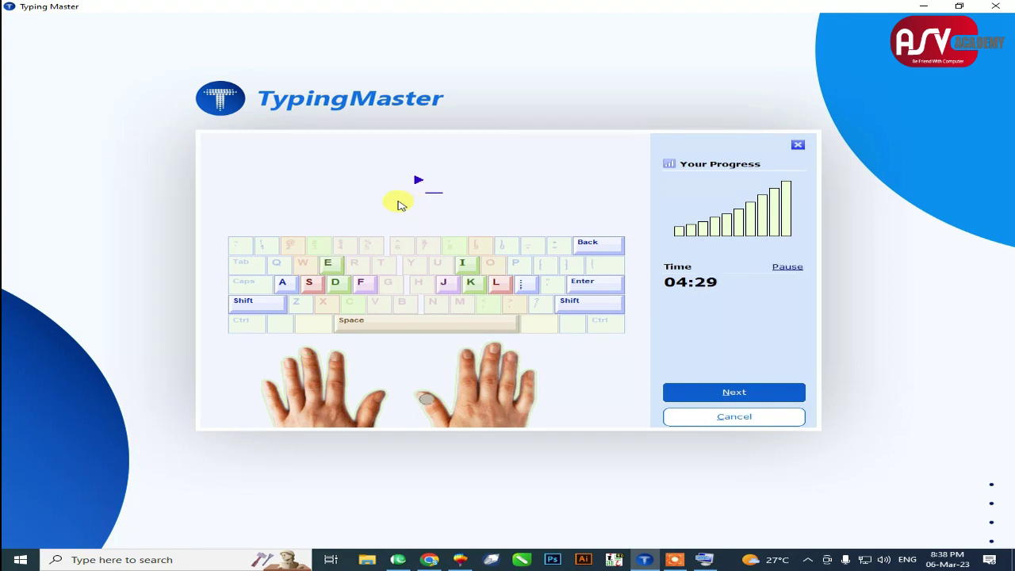
{"action": "key", "text": "space"}
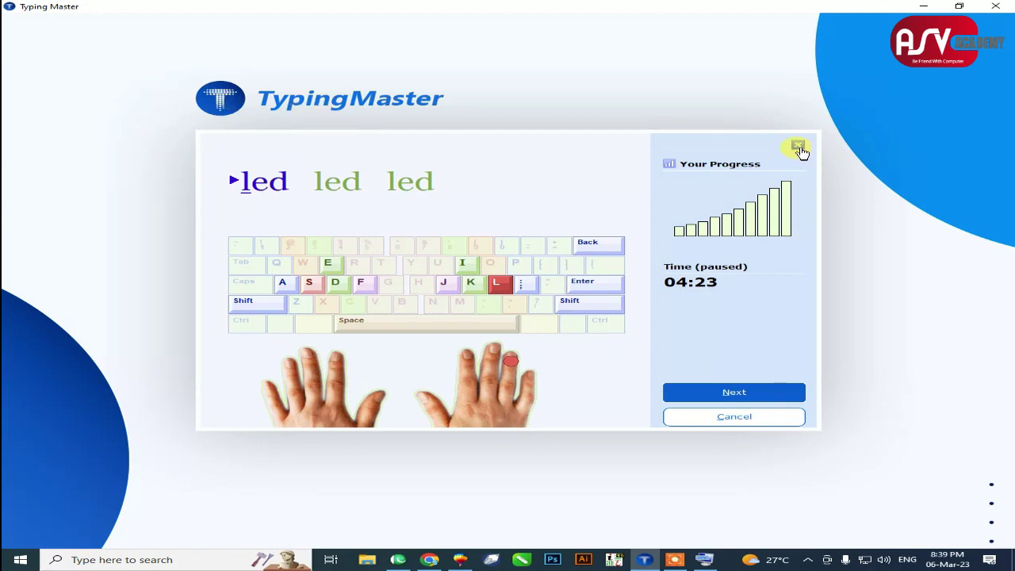
{"action": "left_click", "coordinate": [799, 149]}
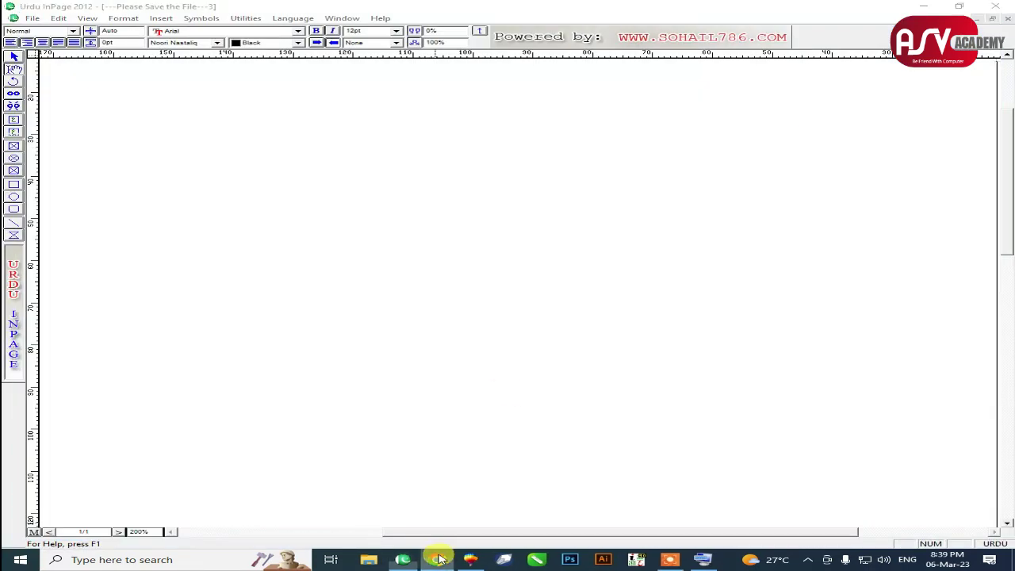
Switch to Chrome, view the d and k lesson of the Speed Typing Online tutor, and dismiss the Microsoft Azure advertisement
{"action": "left_click", "coordinate": [439, 560]}
{"action": "left_click", "coordinate": [553, 7]}
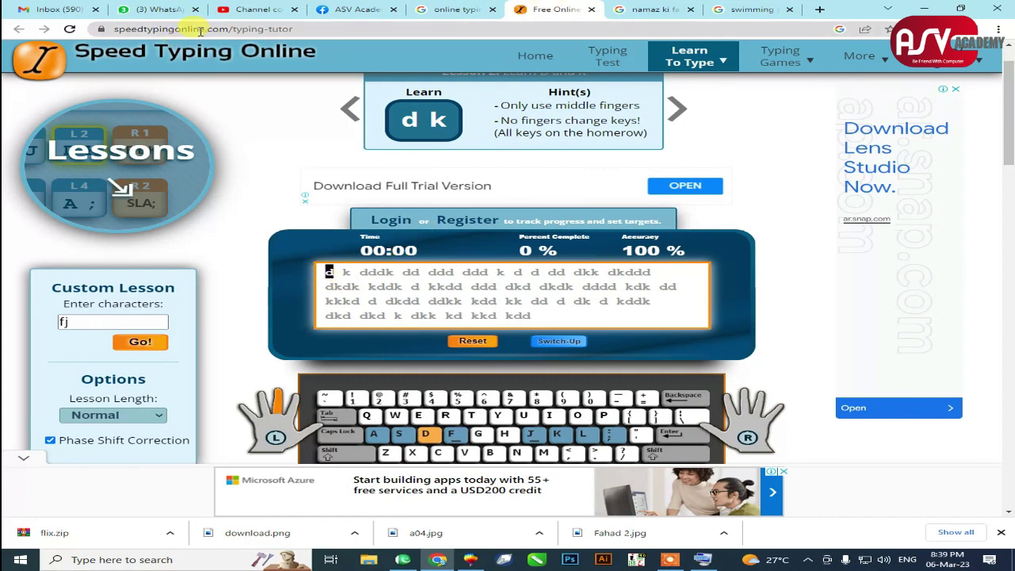
{"action": "left_click", "coordinate": [277, 28]}
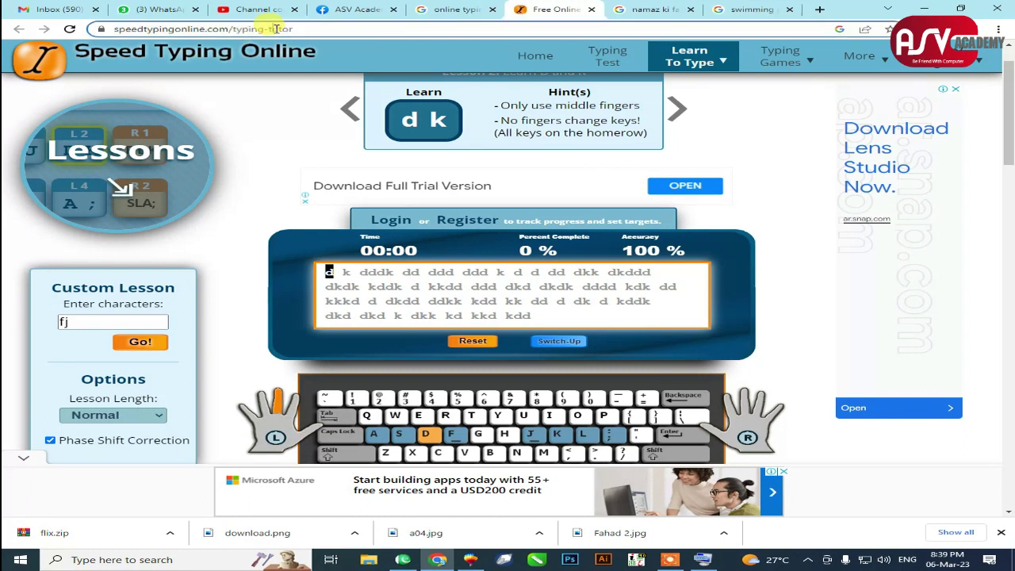
{"action": "left_click", "coordinate": [783, 474]}
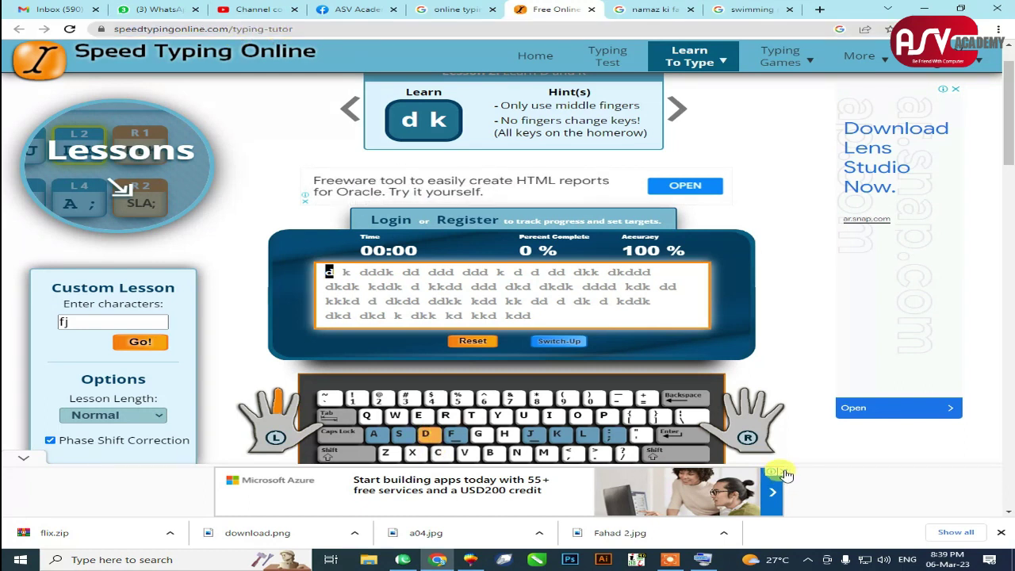
{"action": "scroll", "coordinate": [321, 225], "scroll_direction": "down", "scroll_amount": 1}
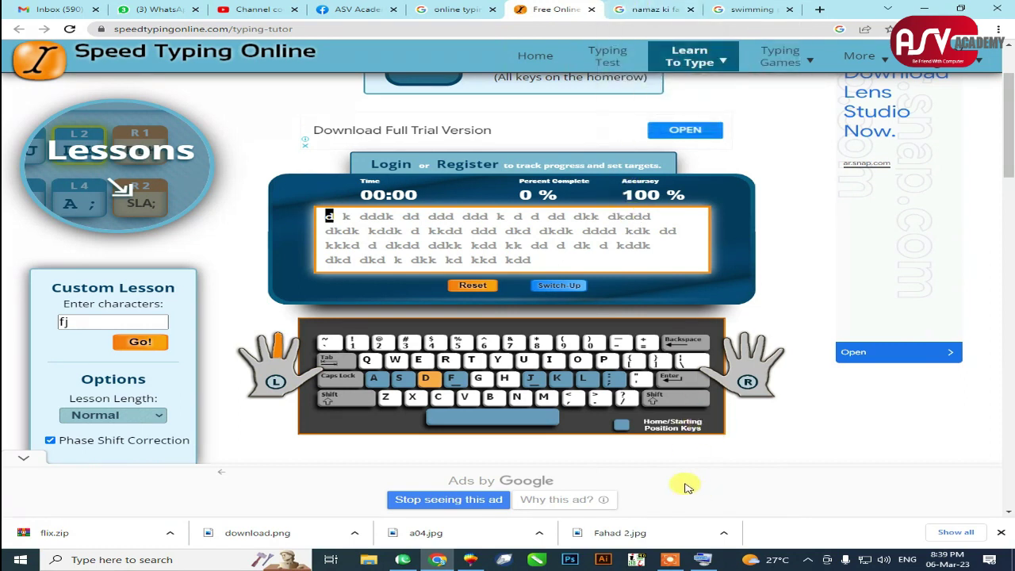
Minimise Chrome and return to the blank InPage document
{"action": "left_click", "coordinate": [438, 559]}
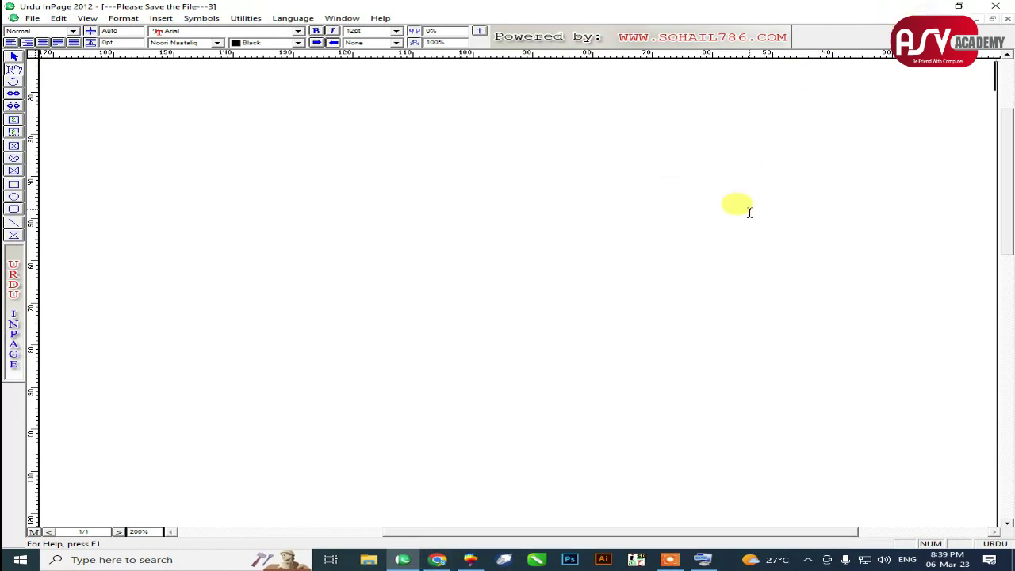
{"action": "left_click", "coordinate": [922, 7]}
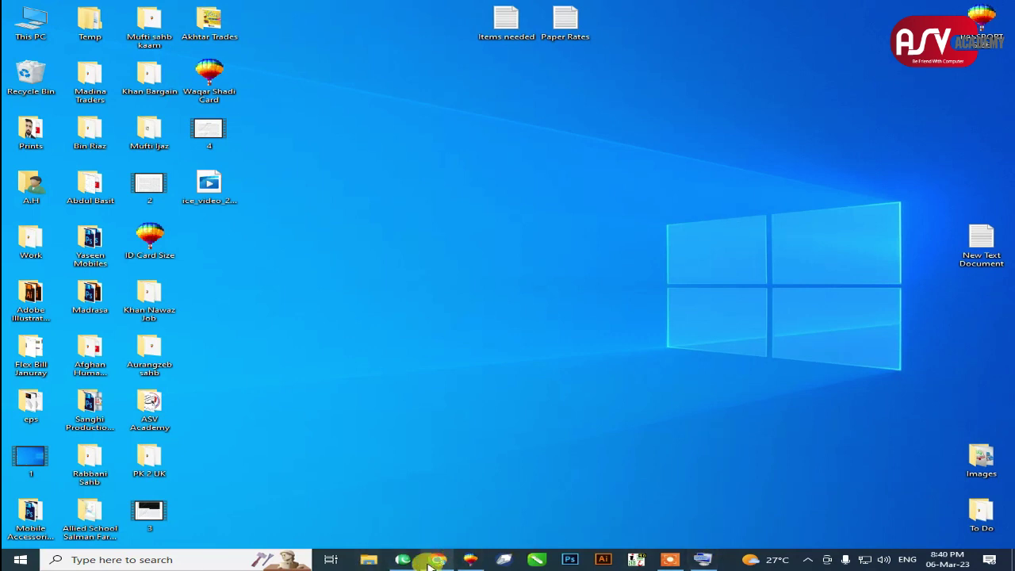
{"action": "left_click", "coordinate": [403, 560]}
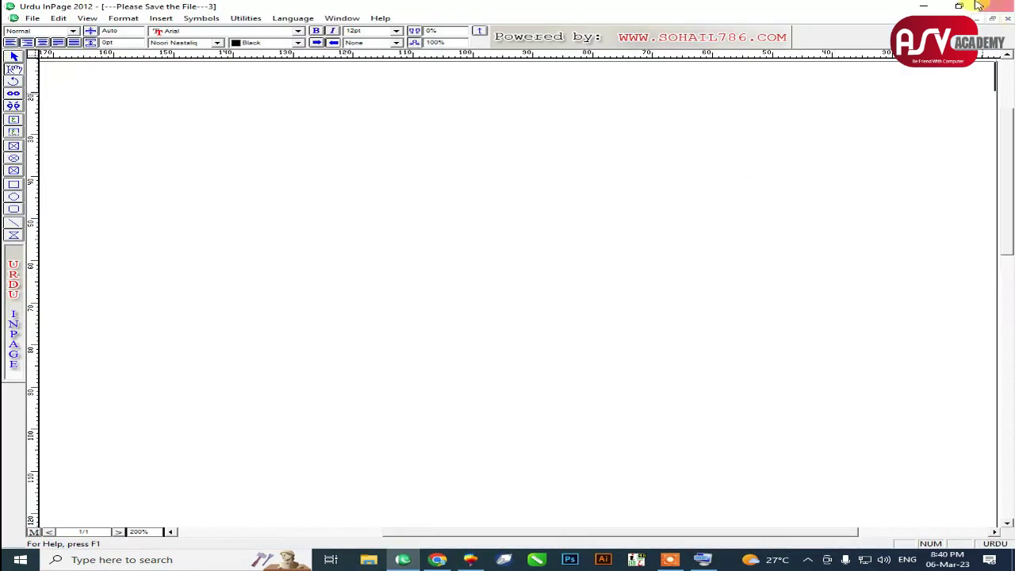